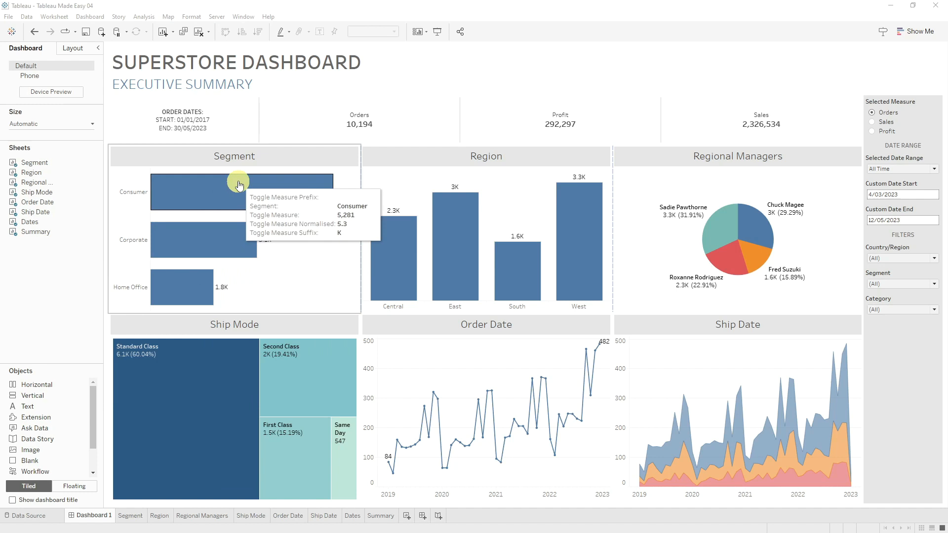
# Check the tooltips on the summary figures and order dates tile, and open the Dates sheet from the dashboard
pyautogui.moveTo(731, 121)
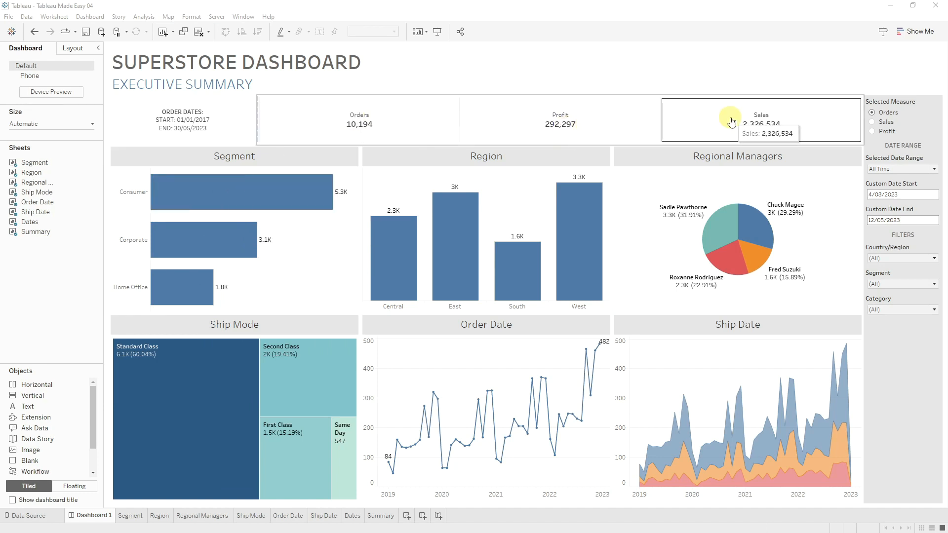
pyautogui.moveTo(646, 118)
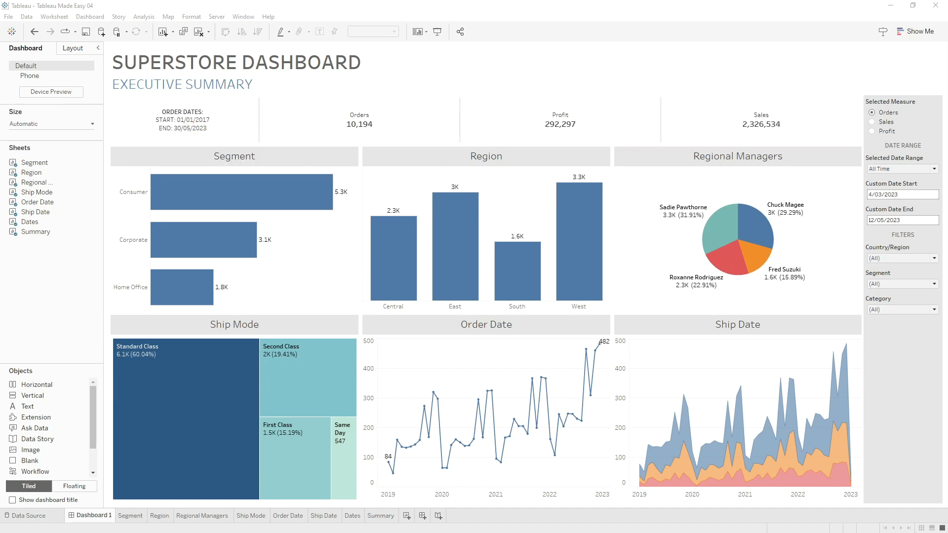
pyautogui.moveTo(546, 128)
pyautogui.moveTo(451, 141)
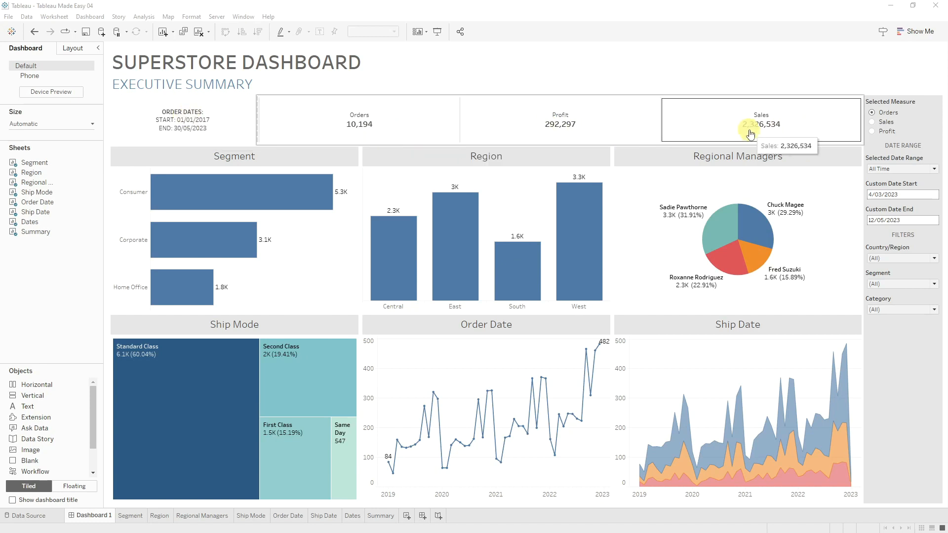
pyautogui.moveTo(234, 126)
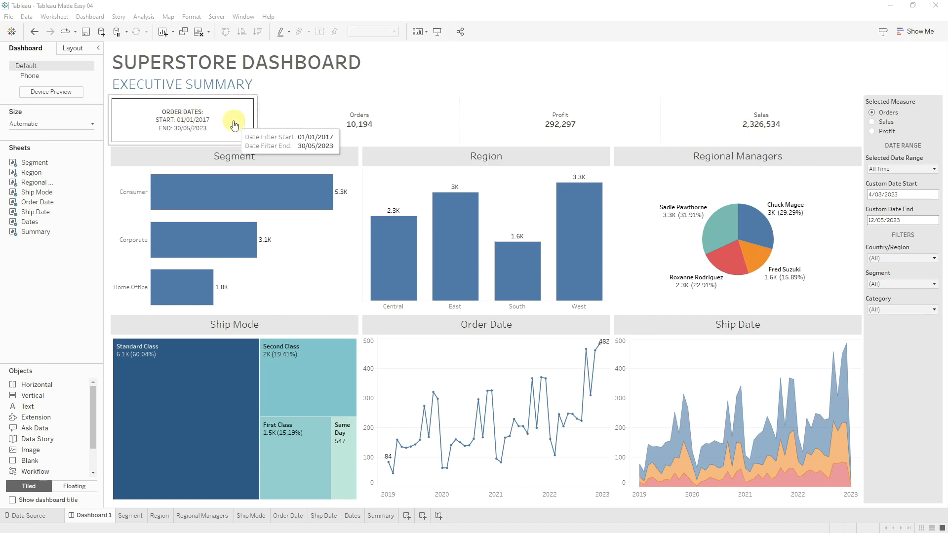
pyautogui.click(255, 121)
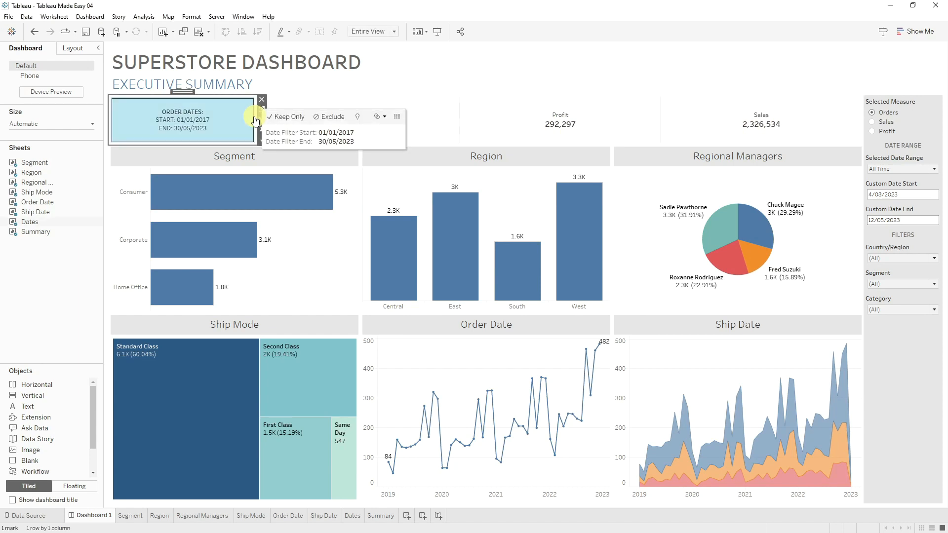
pyautogui.click(259, 111)
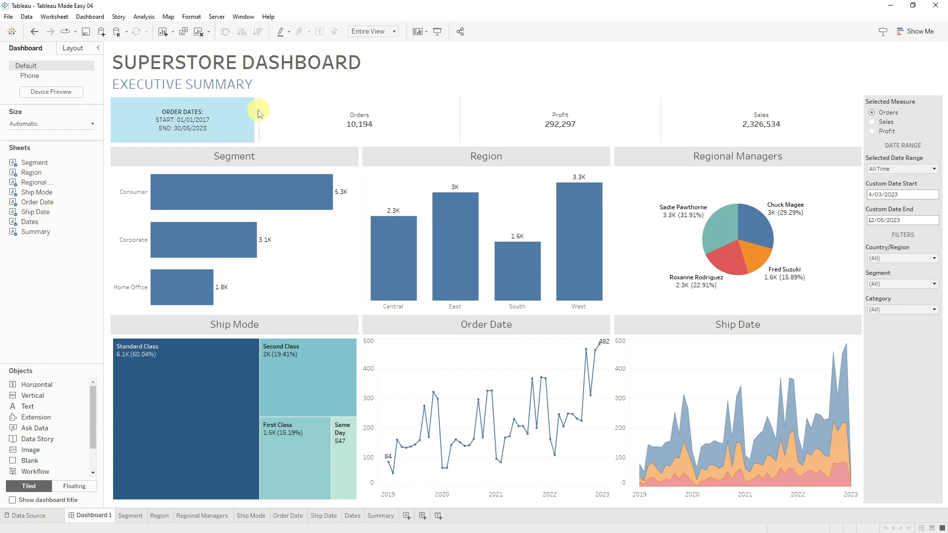
pyautogui.click(241, 116)
pyautogui.click(261, 112)
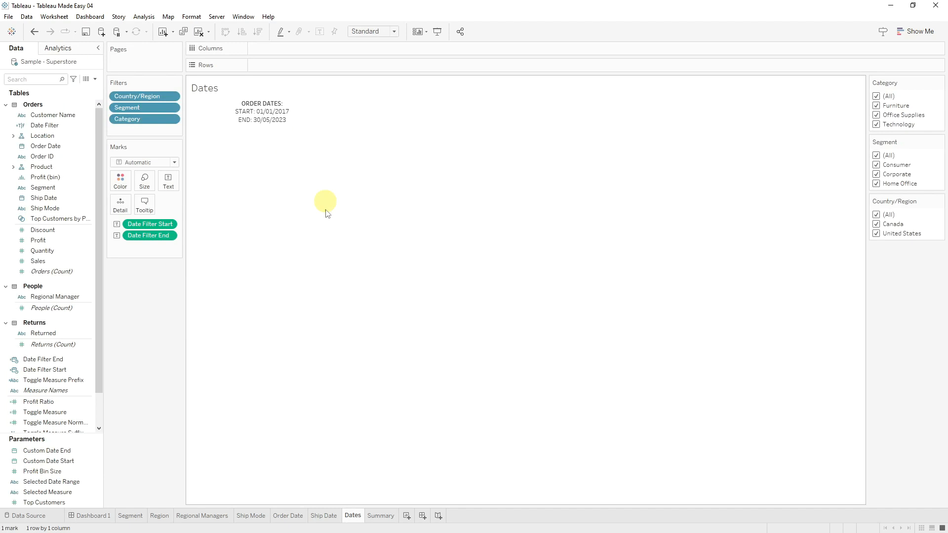
# Turn off tooltips for the Dates sheet
pyautogui.click(152, 209)
pyautogui.click(350, 315)
pyautogui.click(348, 313)
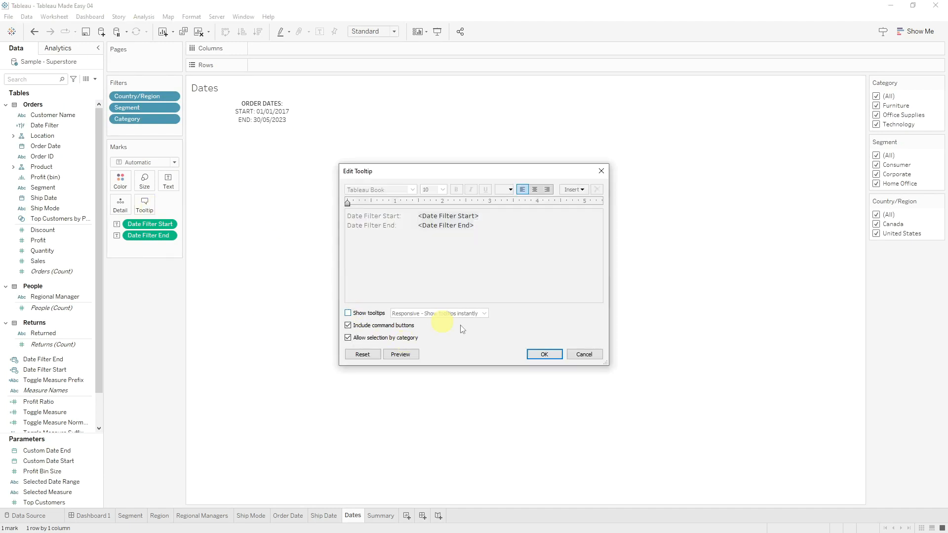
pyautogui.click(544, 353)
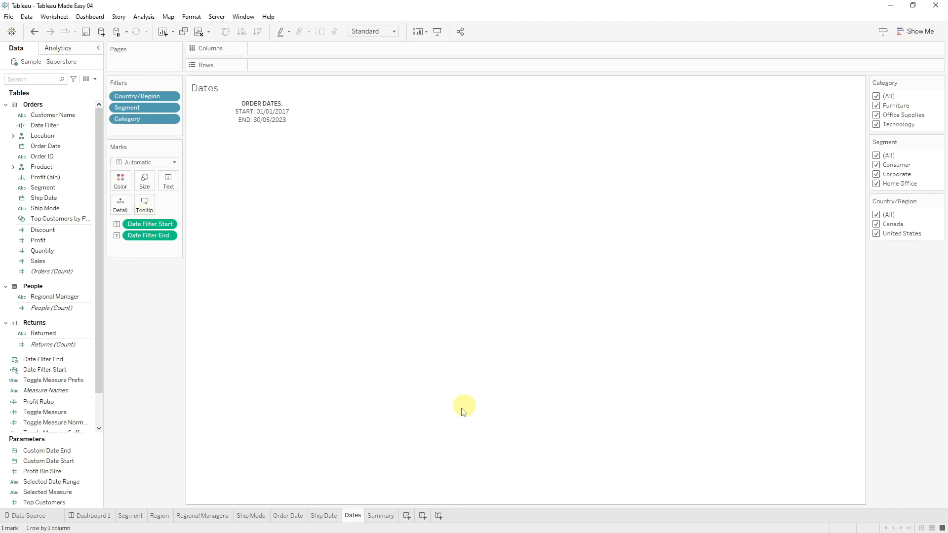
# Go from the dashboard to the Summary sheet and turn off its tooltips
pyautogui.click(97, 515)
pyautogui.click(858, 114)
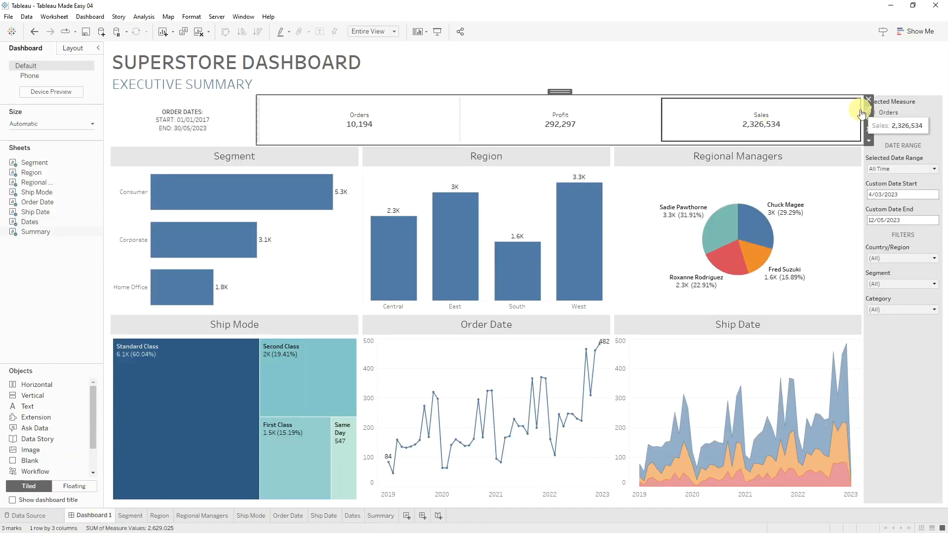
pyautogui.click(869, 113)
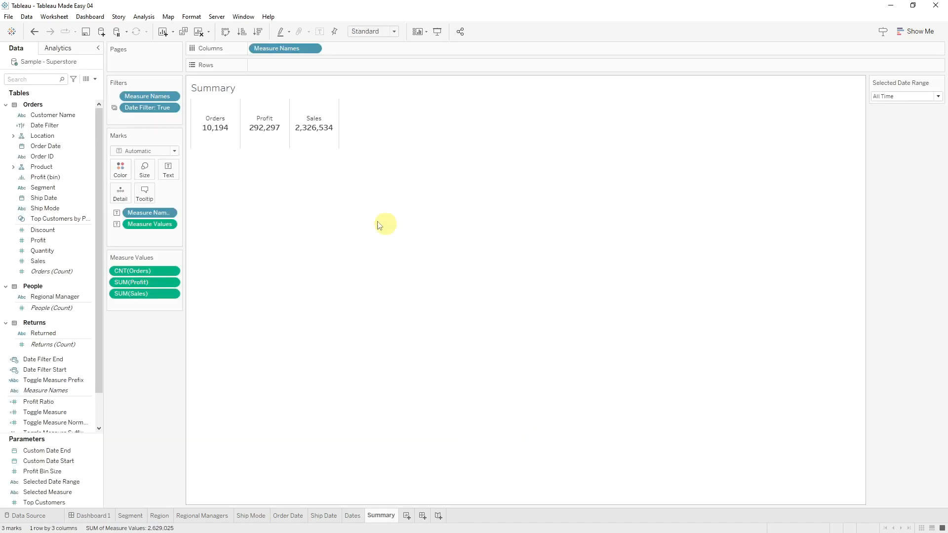
pyautogui.click(144, 194)
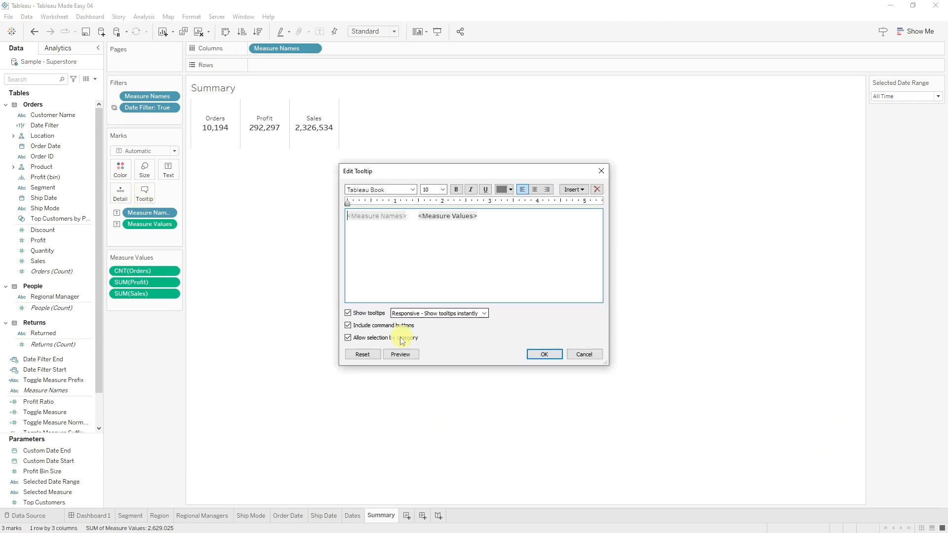
pyautogui.click(348, 313)
pyautogui.click(544, 353)
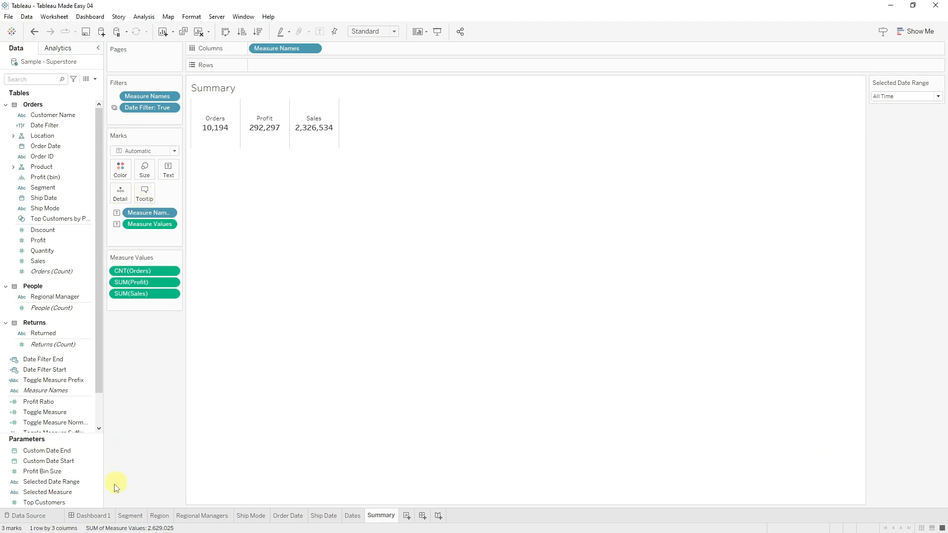
# Return to Dashboard 1 and set the Selected Measure to Sales
pyautogui.click(85, 516)
pyautogui.click(768, 123)
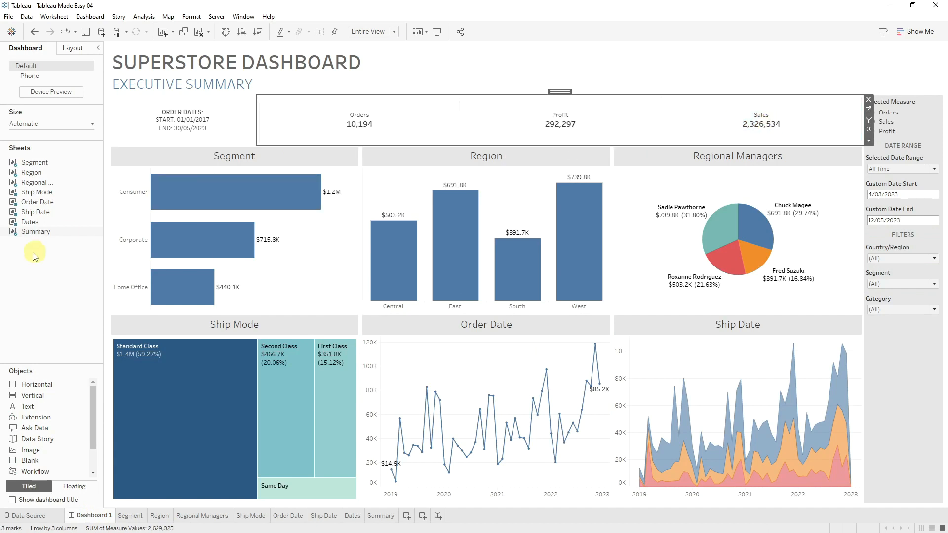
pyautogui.click(165, 127)
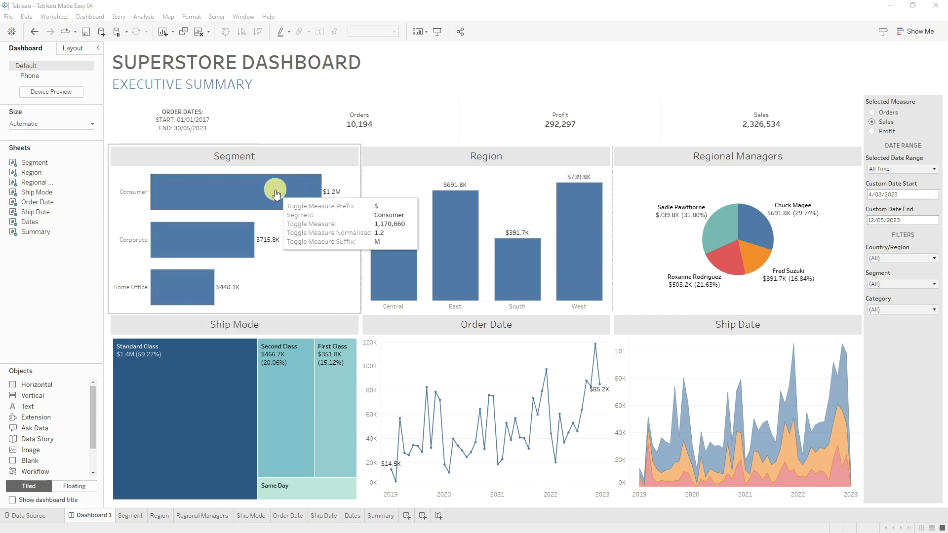
# In the Segment sheet's tooltip, move the Toggle Measure Prefix field directly in front of the AGG(Toggle Measure) field
pyautogui.click(352, 228)
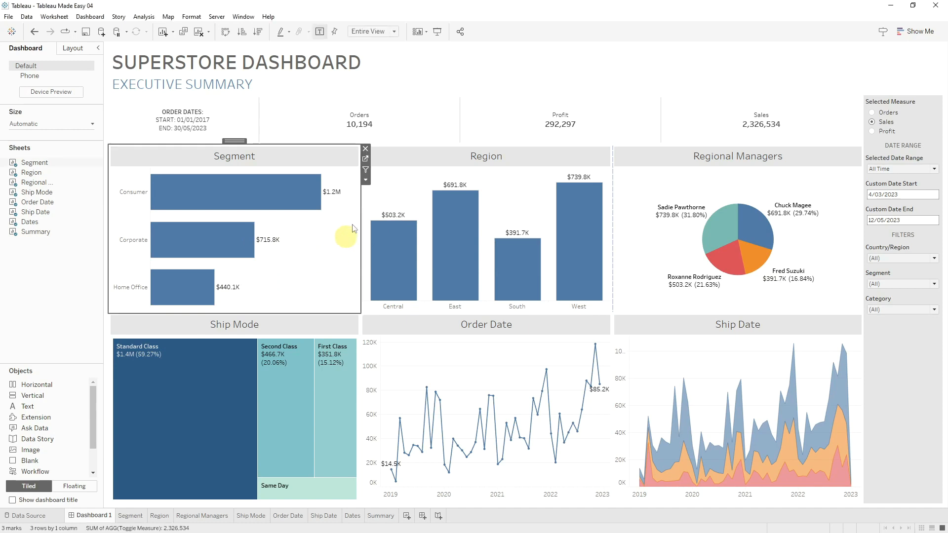
pyautogui.click(366, 159)
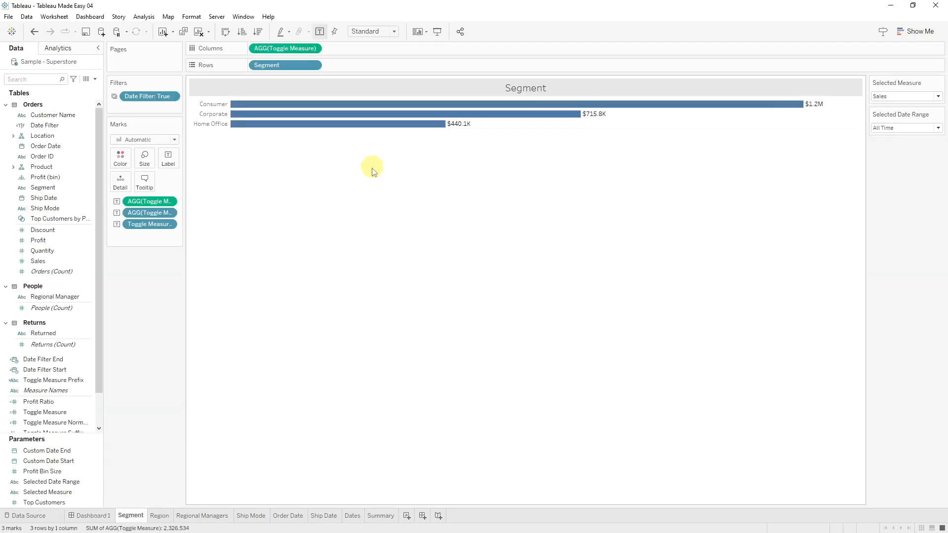
pyautogui.click(145, 185)
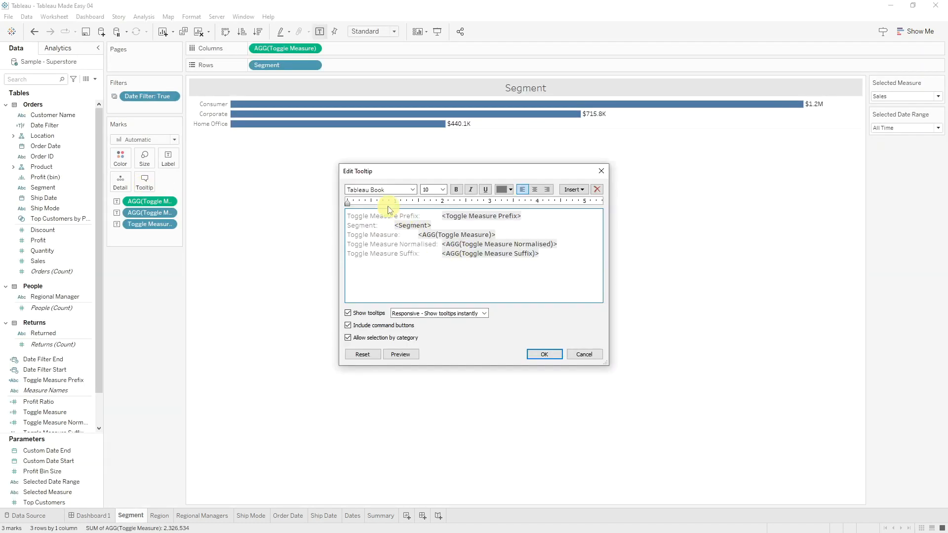
pyautogui.click(445, 211)
pyautogui.moveTo(441, 216); pyautogui.dragTo(546, 211)
pyautogui.hotkey('ctrl', 'c')
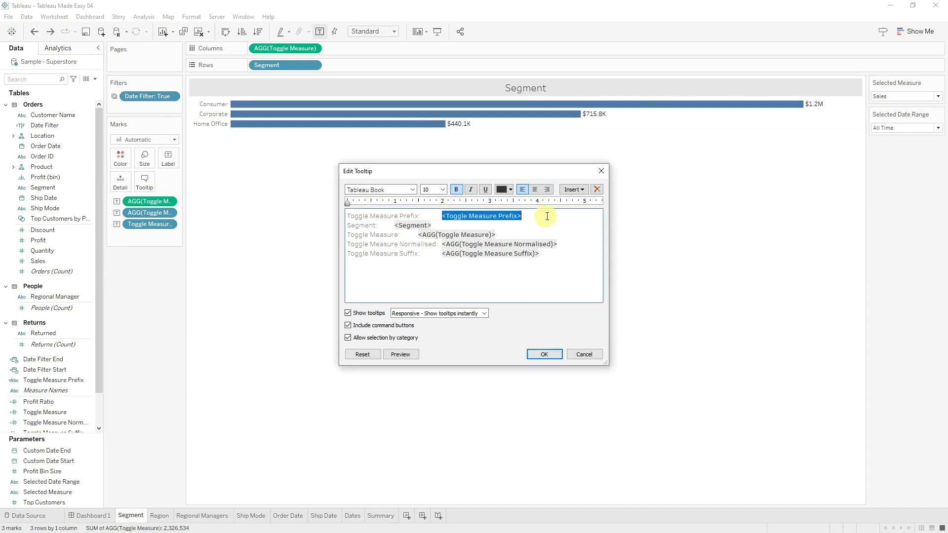
pyautogui.press('Delete')
pyautogui.click(417, 236)
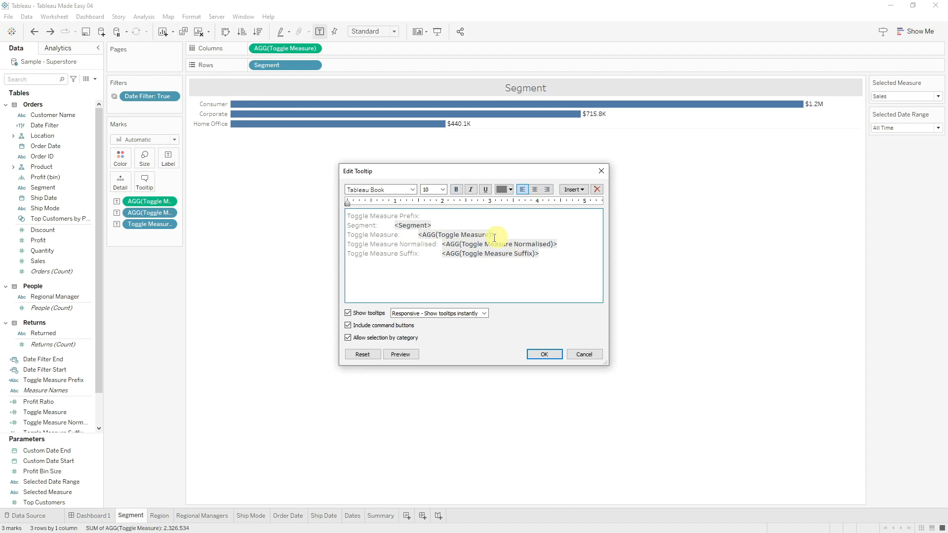
pyautogui.hotkey('ctrl', 'v')
# Remove the leftover Toggle Measure Prefix label and the Toggle Measure Normalised and Suffix lines from the Segment tooltip, and apply the changes
pyautogui.moveTo(441, 216); pyautogui.dragTo(311, 203)
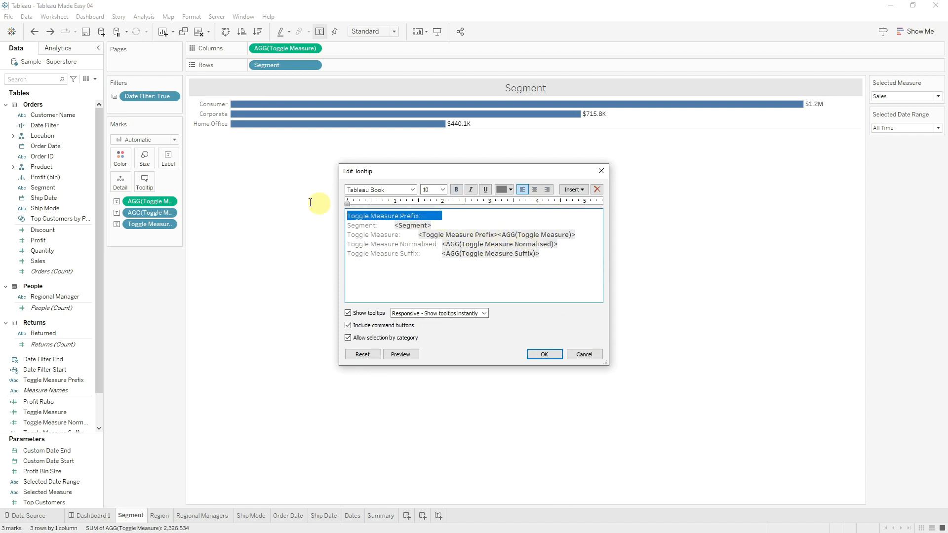
pyautogui.press('Delete')
pyautogui.press('Delete')
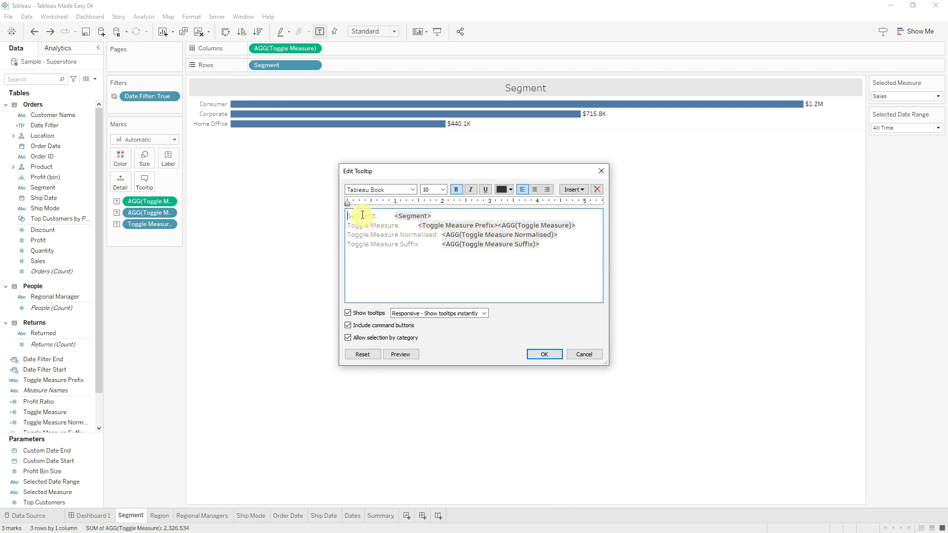
pyautogui.click(411, 218)
pyautogui.click(382, 230)
pyautogui.moveTo(565, 246); pyautogui.dragTo(357, 238)
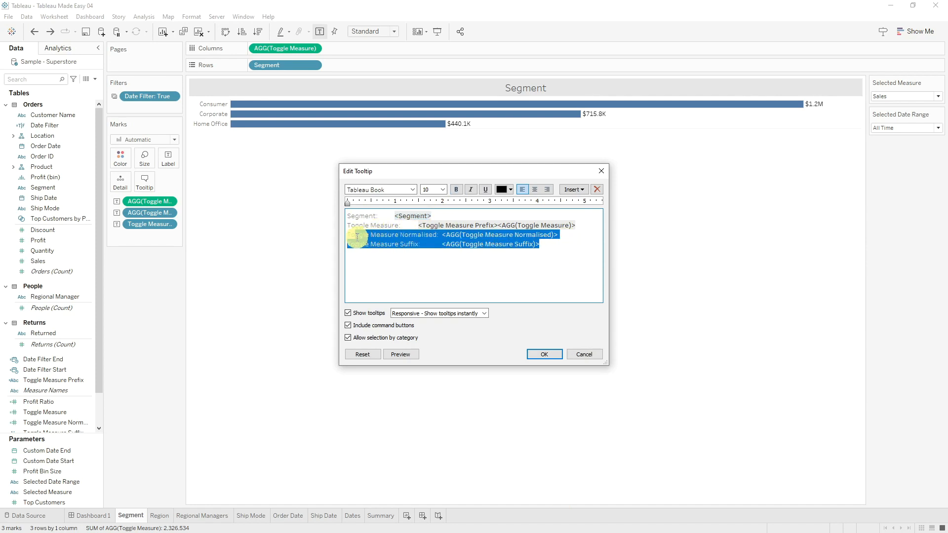
pyautogui.press('Delete')
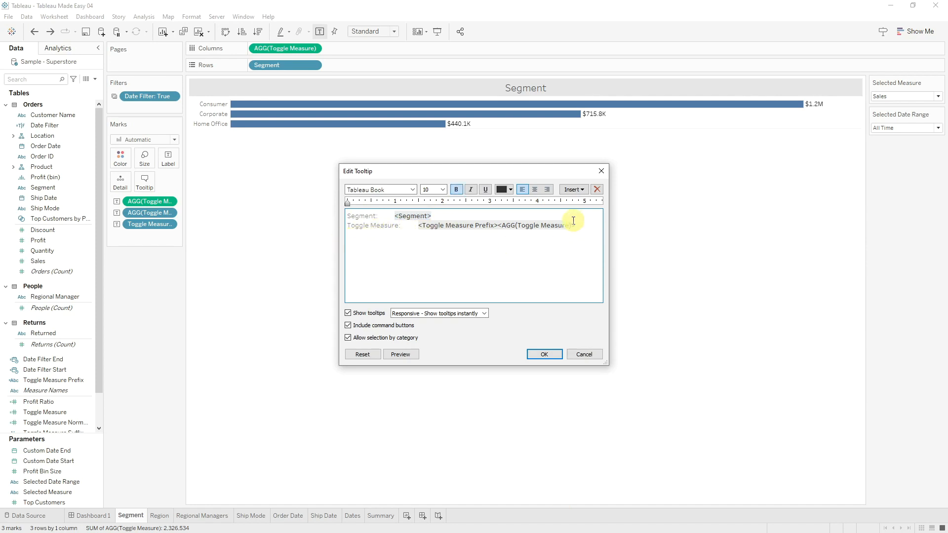
pyautogui.click(544, 354)
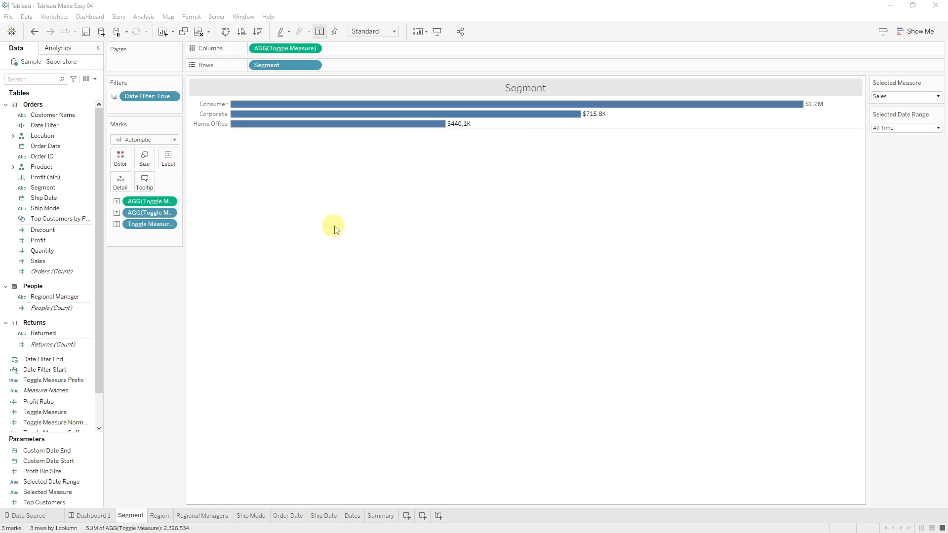
# Replace the Toggle Measure label in the Segment tooltip with the Selected Measure parameter and apply it
pyautogui.click(144, 181)
pyautogui.moveTo(398, 226); pyautogui.dragTo(347, 225)
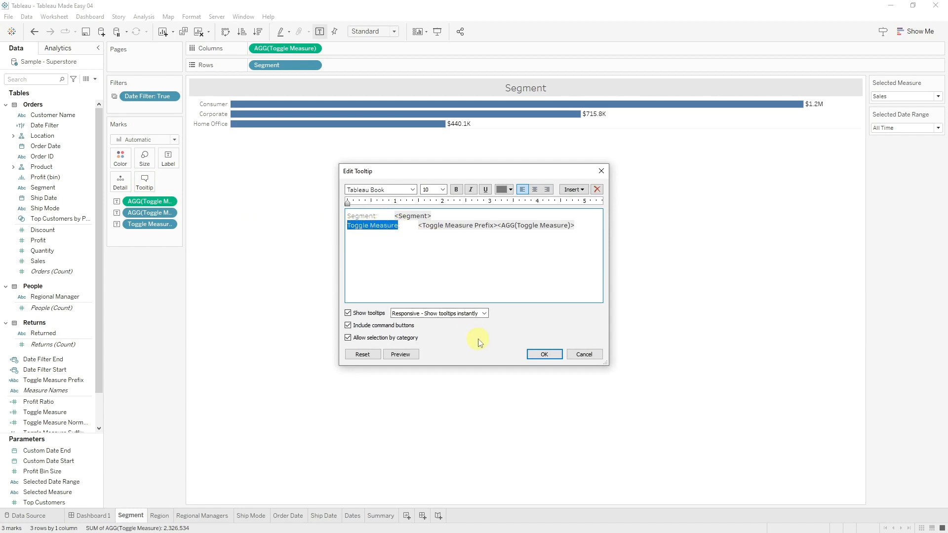
pyautogui.click(580, 193)
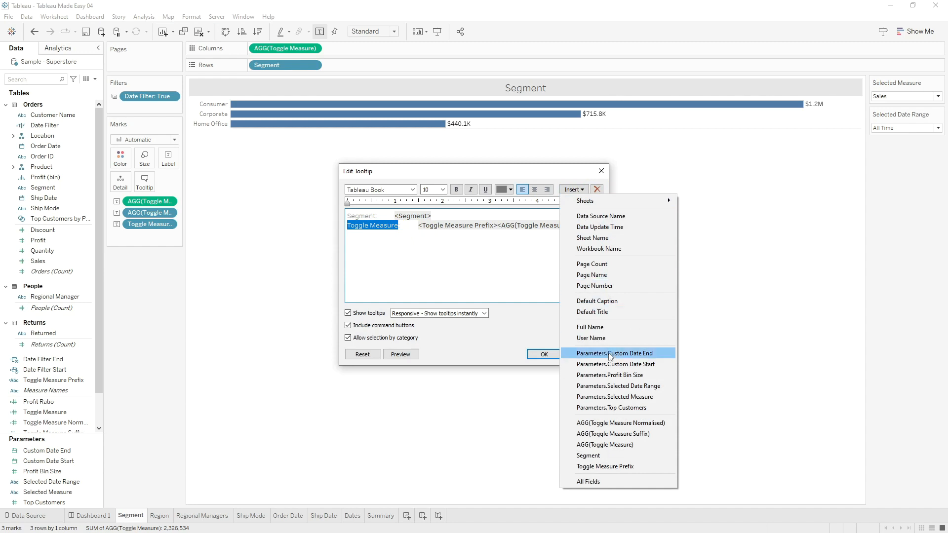
pyautogui.click(633, 399)
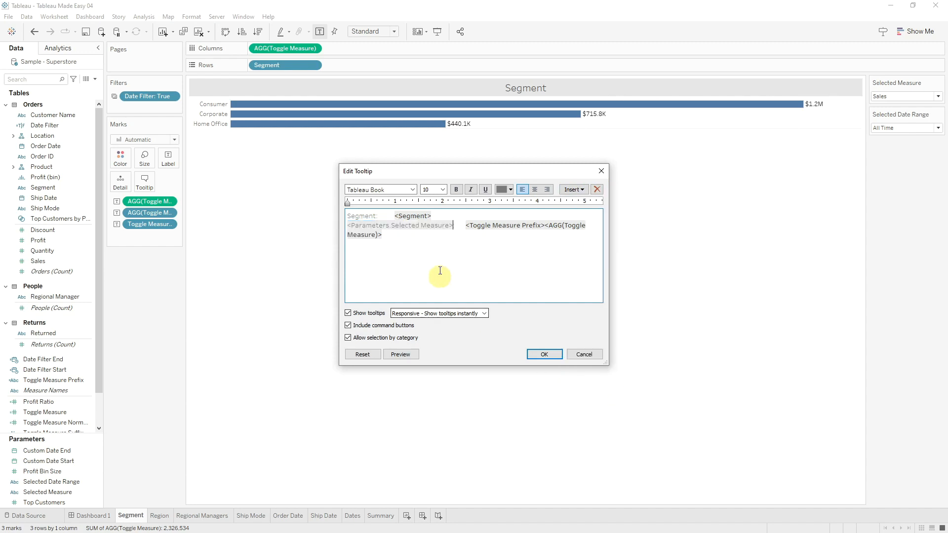
pyautogui.doubleClick(411, 226)
pyautogui.doubleClick(492, 225)
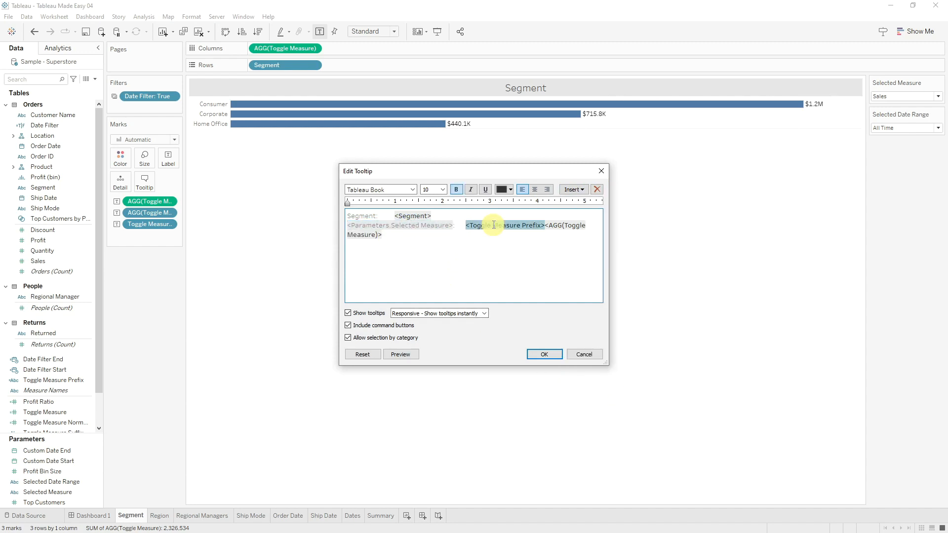
pyautogui.click(546, 356)
# Set the Selected Measure to Profit on the Segment sheet and check the Home Office bar's tooltip
pyautogui.moveTo(409, 130)
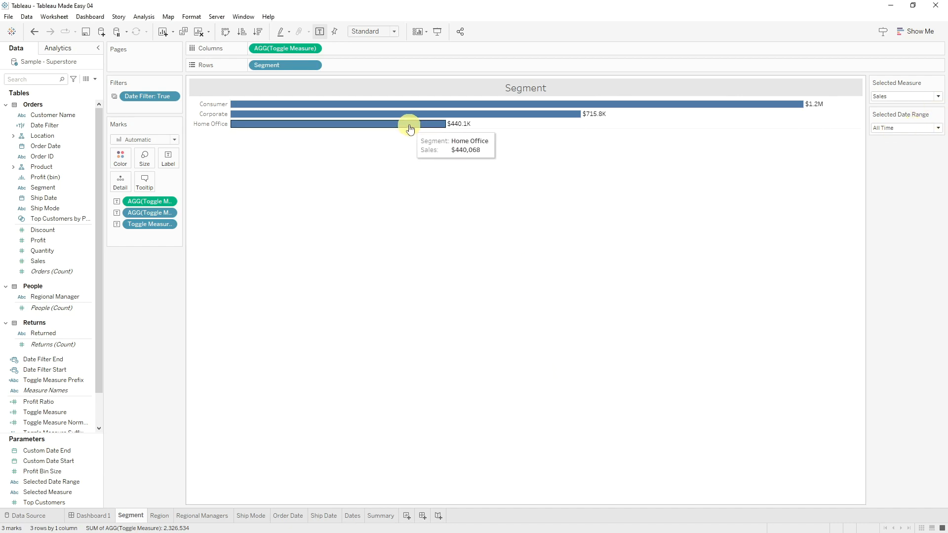
pyautogui.click(910, 97)
pyautogui.click(900, 120)
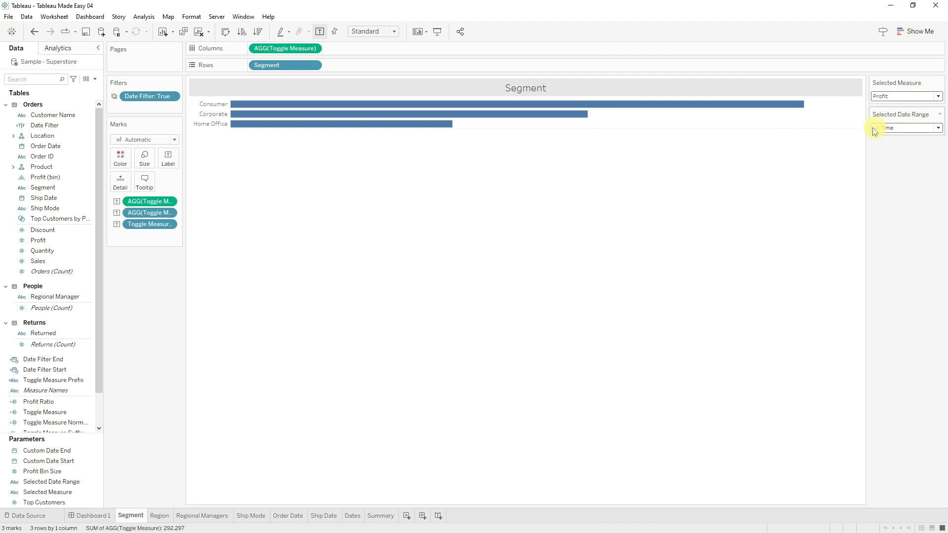
pyautogui.moveTo(419, 129)
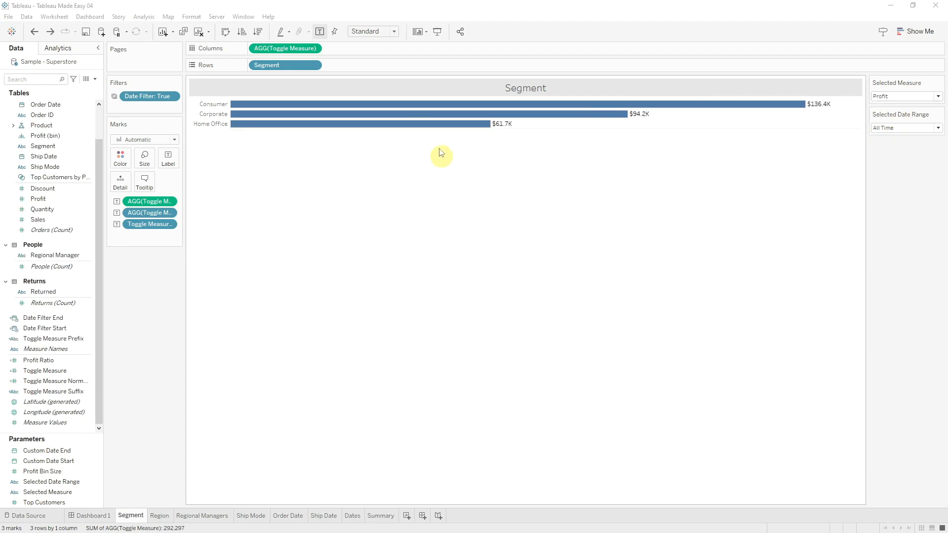
pyautogui.moveTo(433, 131)
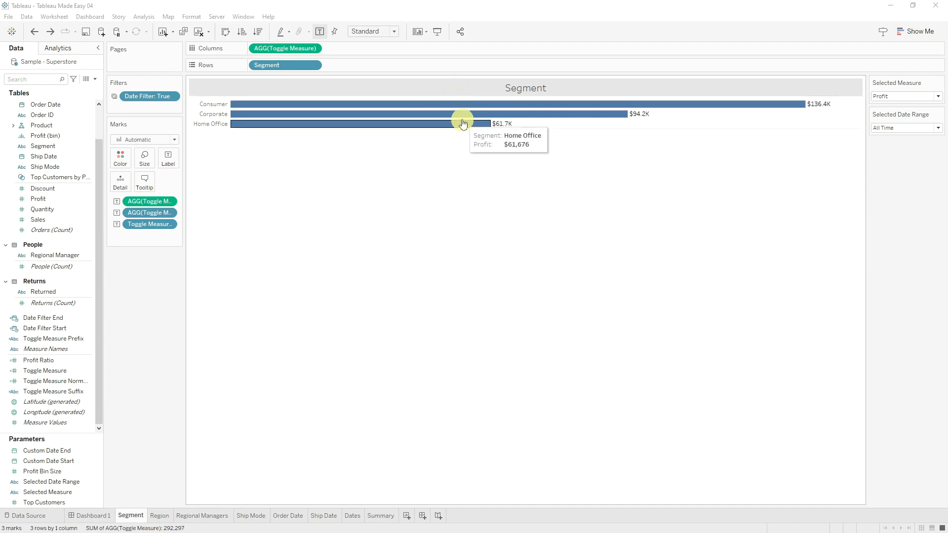
pyautogui.moveTo(471, 119)
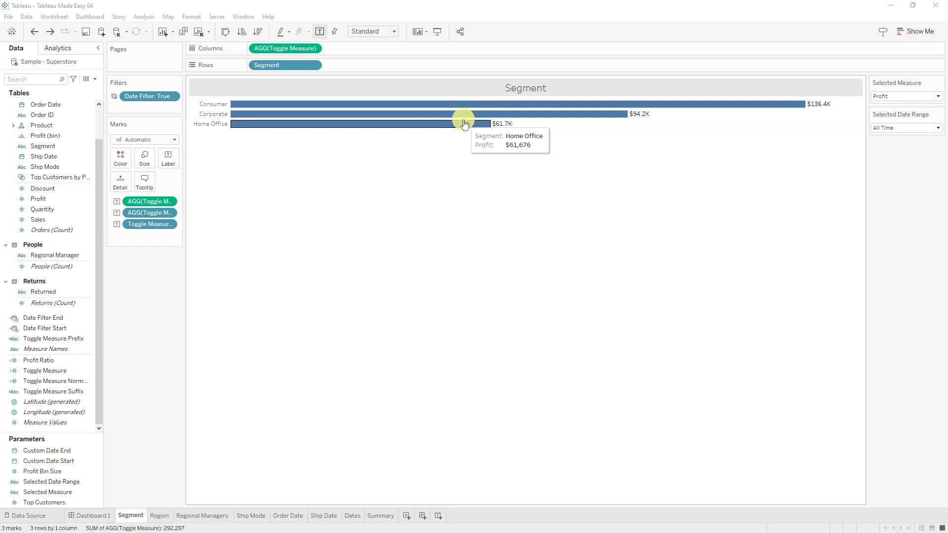
pyautogui.moveTo(385, 118)
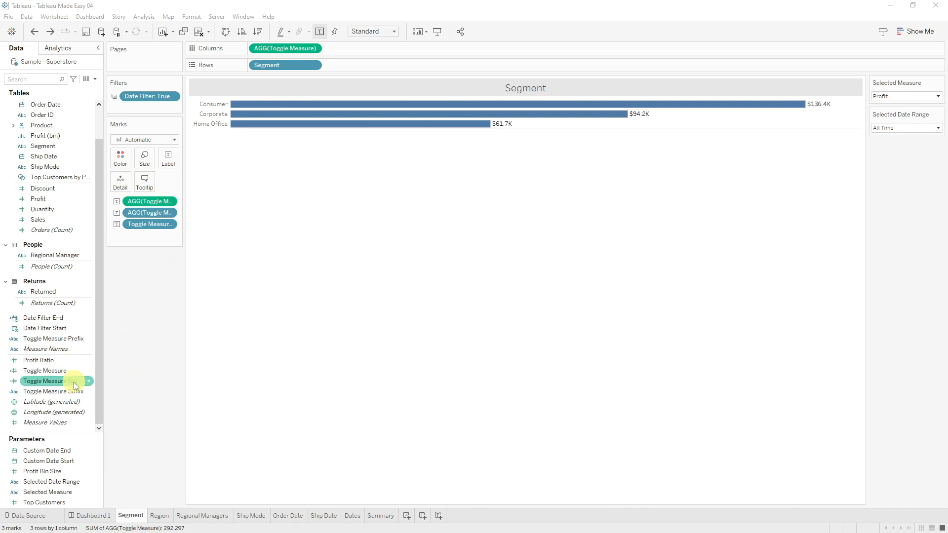
# Add Toggle Measure to the Segment sheet's mark details and convert it to a Percent of Total quick table calculation
pyautogui.moveTo(72, 379); pyautogui.dragTo(125, 188)
pyautogui.rightClick(157, 201)
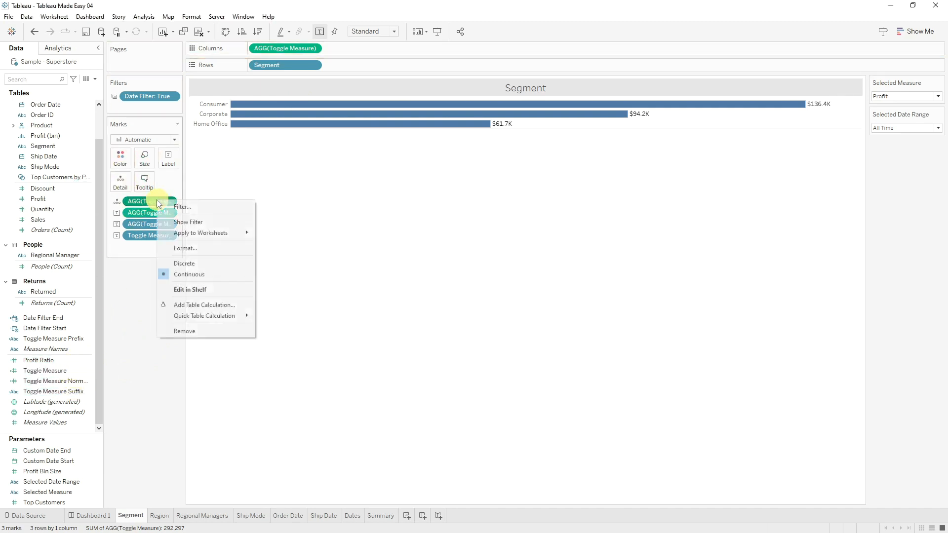
pyautogui.moveTo(231, 320)
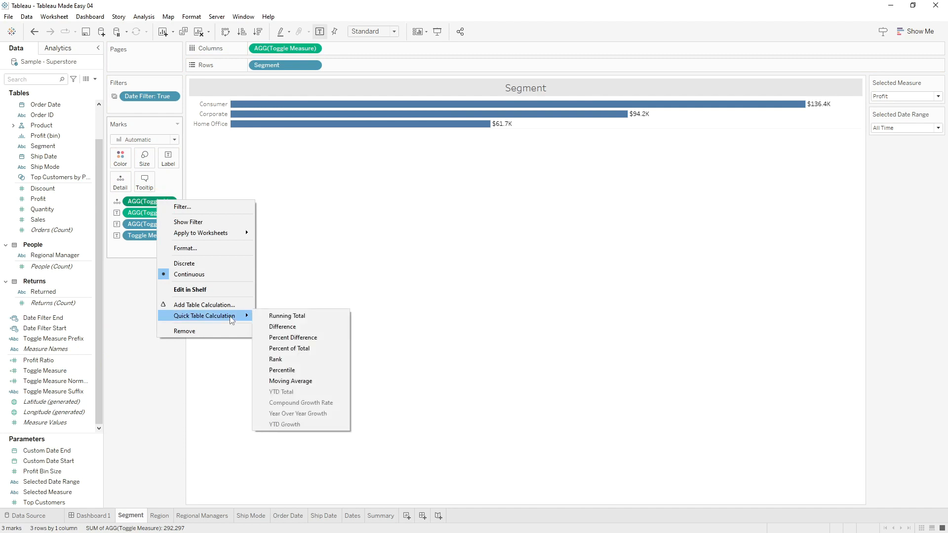
pyautogui.click(329, 348)
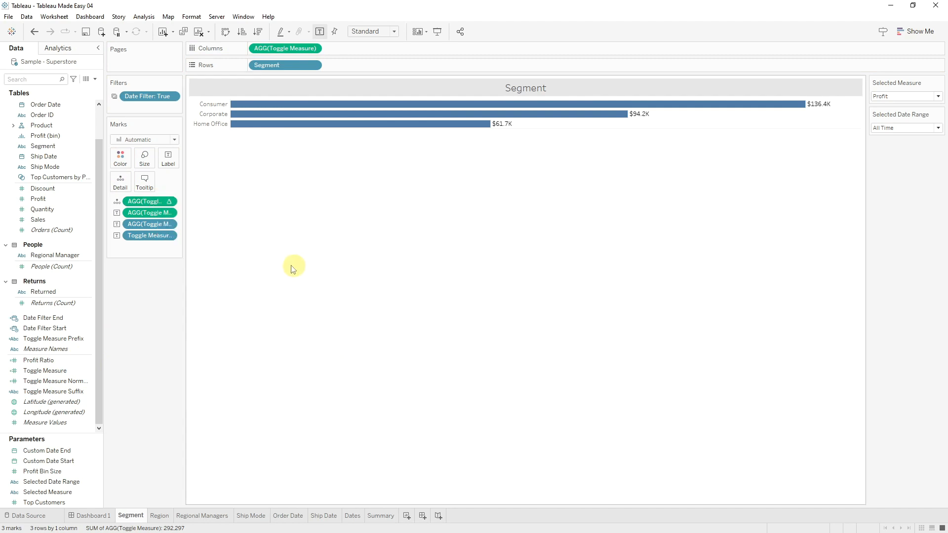
# In the Segment tooltip, replace the % of Total field after the Toggle Measure Prefix with AGG(Toggle Measure)
pyautogui.click(143, 184)
pyautogui.doubleClick(524, 228)
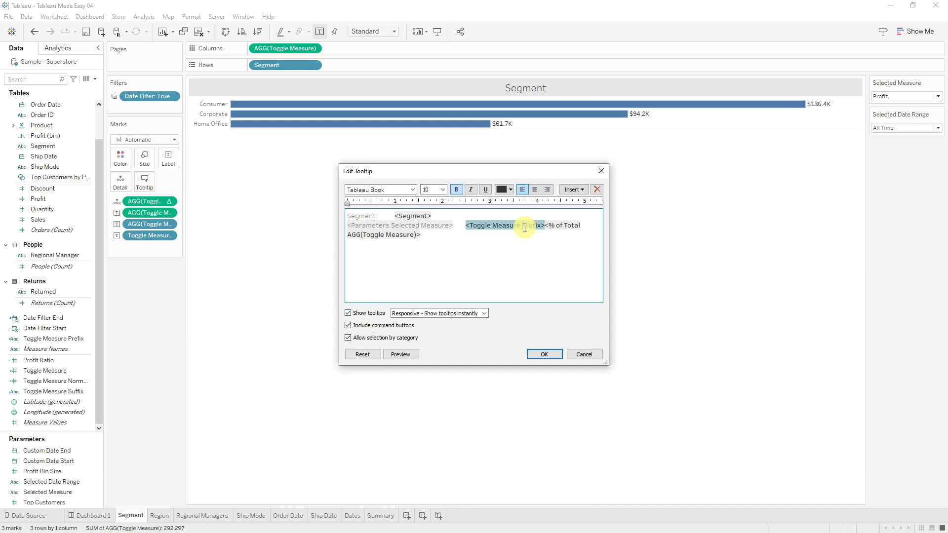
pyautogui.moveTo(545, 226); pyautogui.dragTo(563, 237)
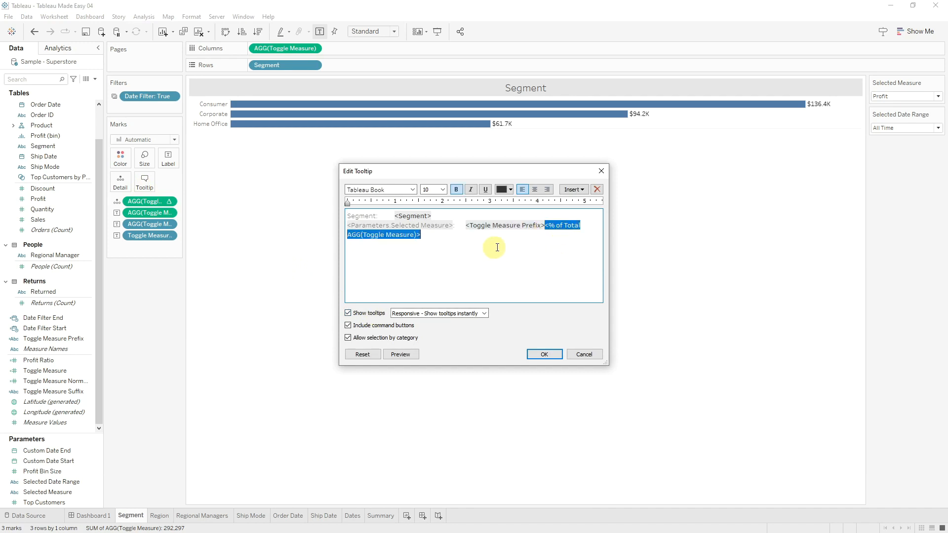
pyautogui.press('Delete')
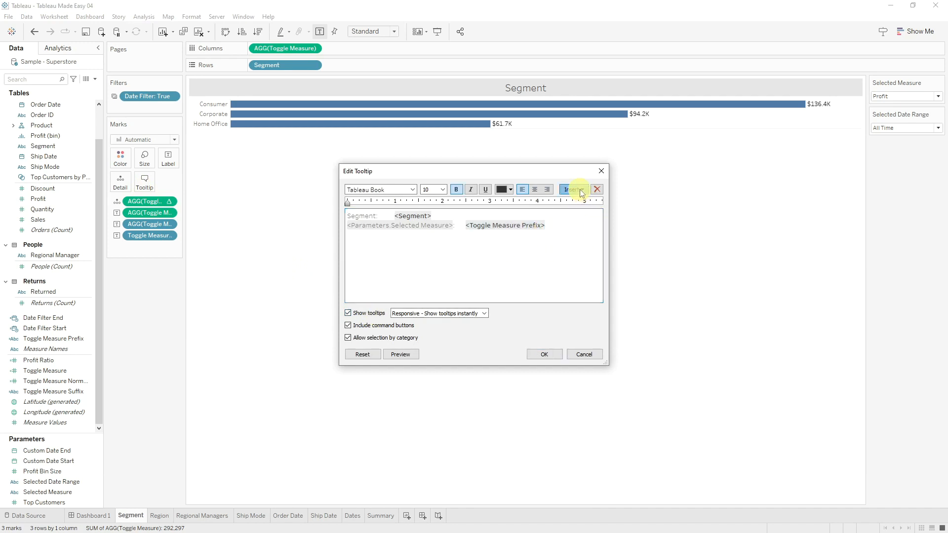
pyautogui.click(581, 191)
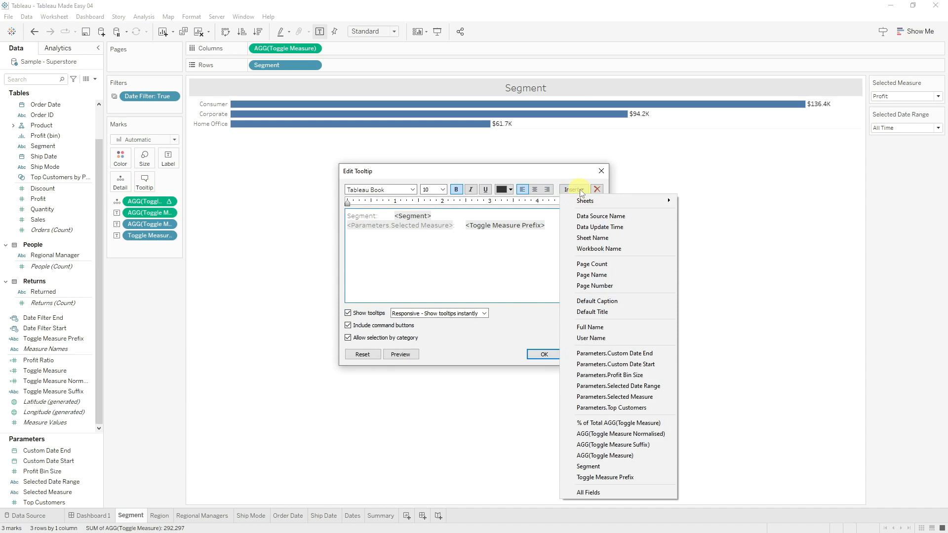
pyautogui.click(648, 455)
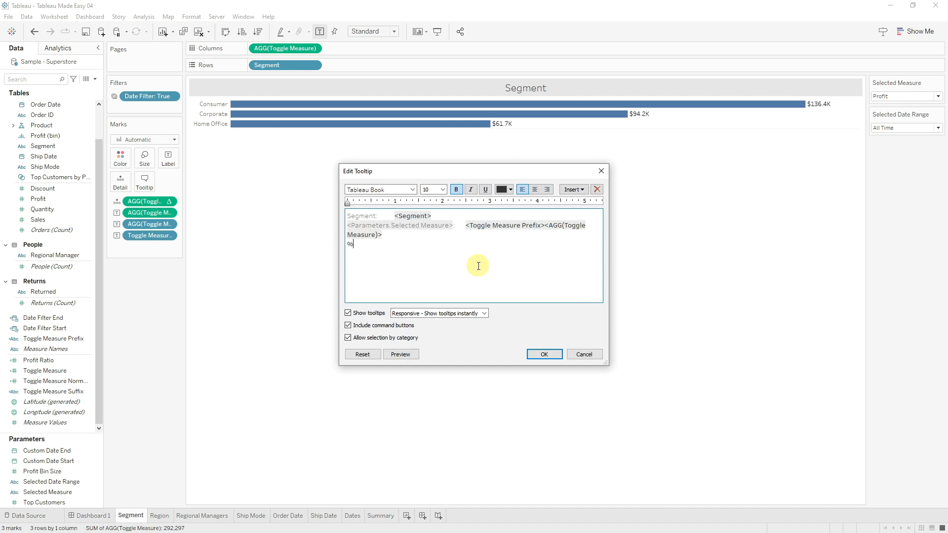
# Add a "% Total:" label on a new line of the Segment tooltip, copying the Segment line's formatting and dropping its field
pyautogui.moveTo(434, 216); pyautogui.dragTo(351, 210)
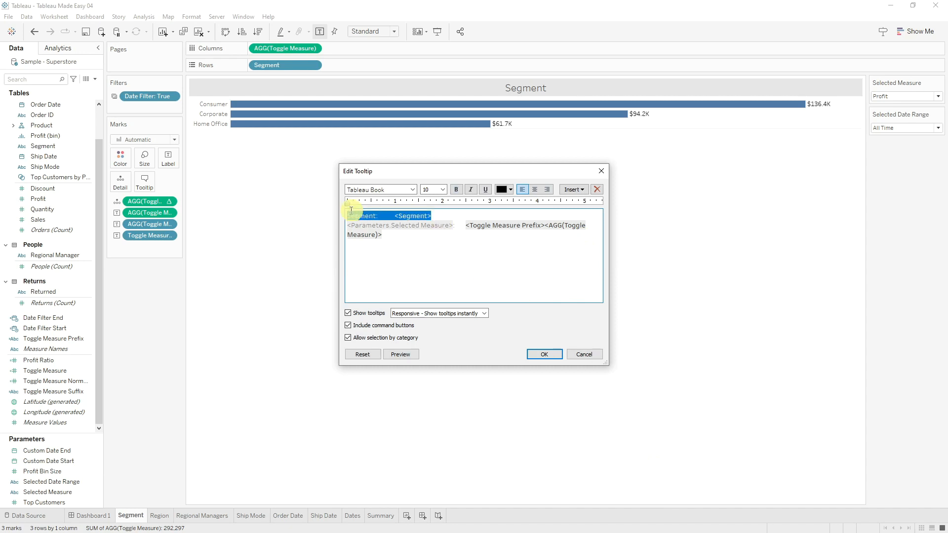
pyautogui.hotkey('ctrl', 'c')
pyautogui.click(419, 255)
pyautogui.press('Return')
pyautogui.hotkey('ctrl', 'v')
pyautogui.write('%')
pyautogui.click(455, 244)
pyautogui.press('BackSpace')
pyautogui.write('<')
pyautogui.press('BackSpace')
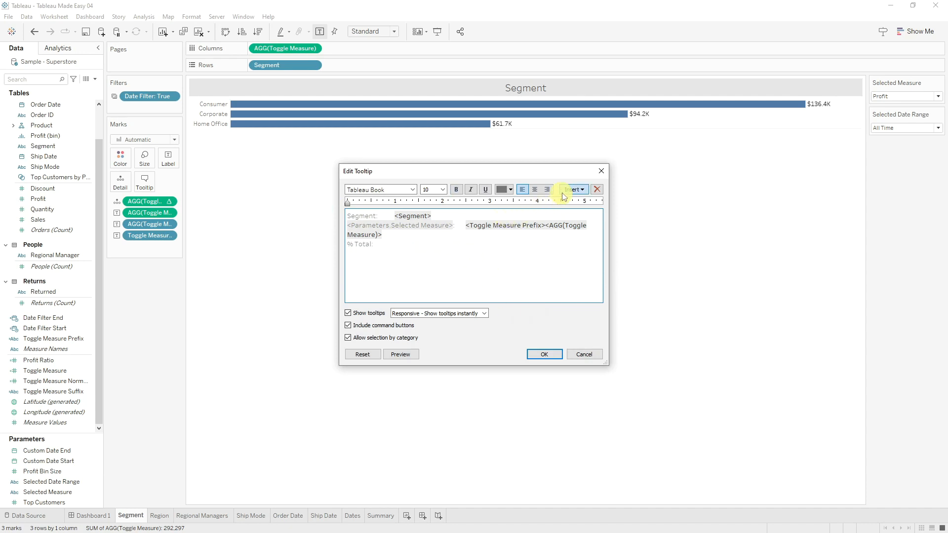
# Insert the % of Total AGG(Toggle Measure) field in dark text after the "% Total:" label, apply it and check the bars' tooltips
pyautogui.click(574, 190)
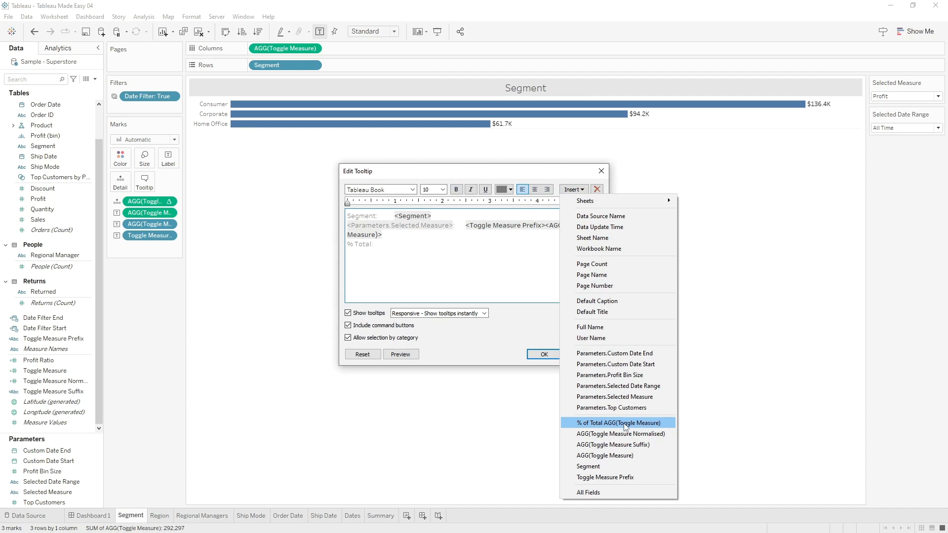
pyautogui.click(625, 423)
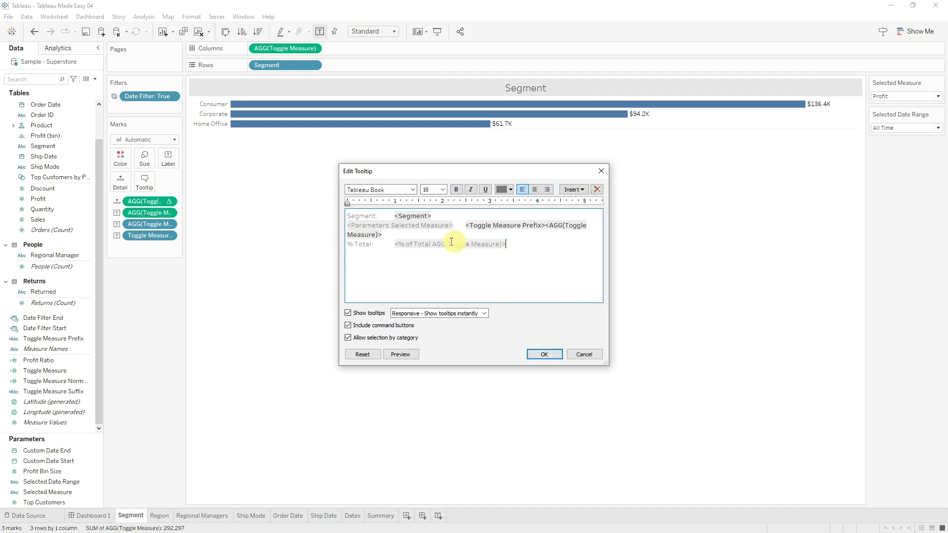
pyautogui.moveTo(509, 244); pyautogui.dragTo(394, 244)
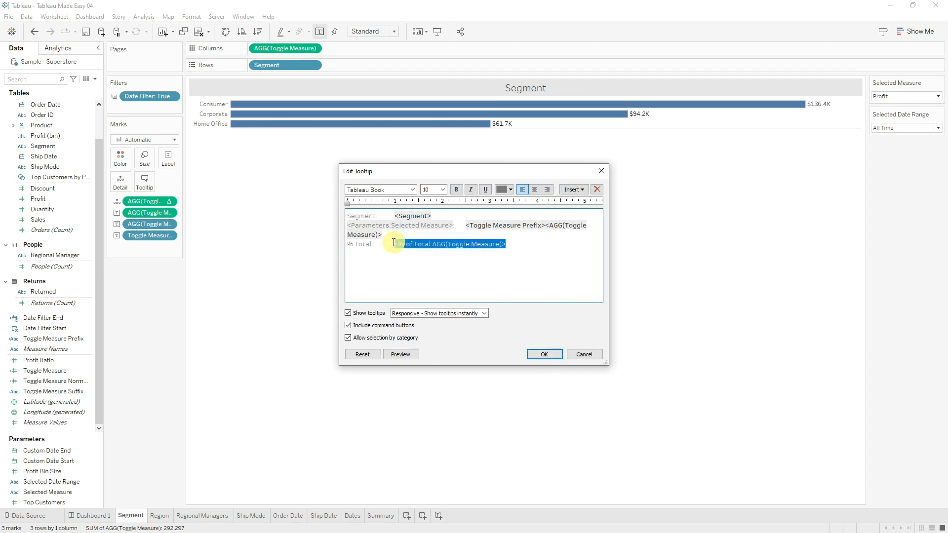
pyautogui.click(510, 190)
pyautogui.click(502, 211)
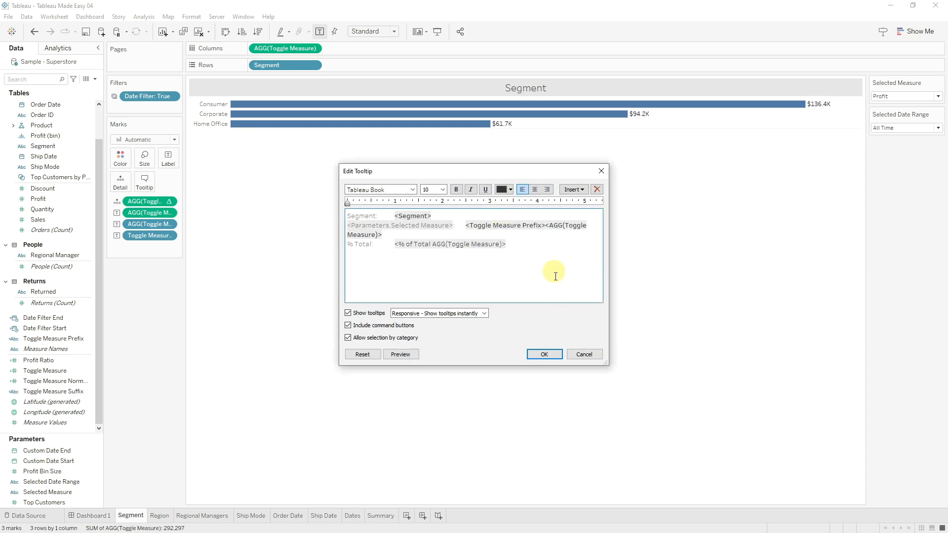
pyautogui.click(558, 355)
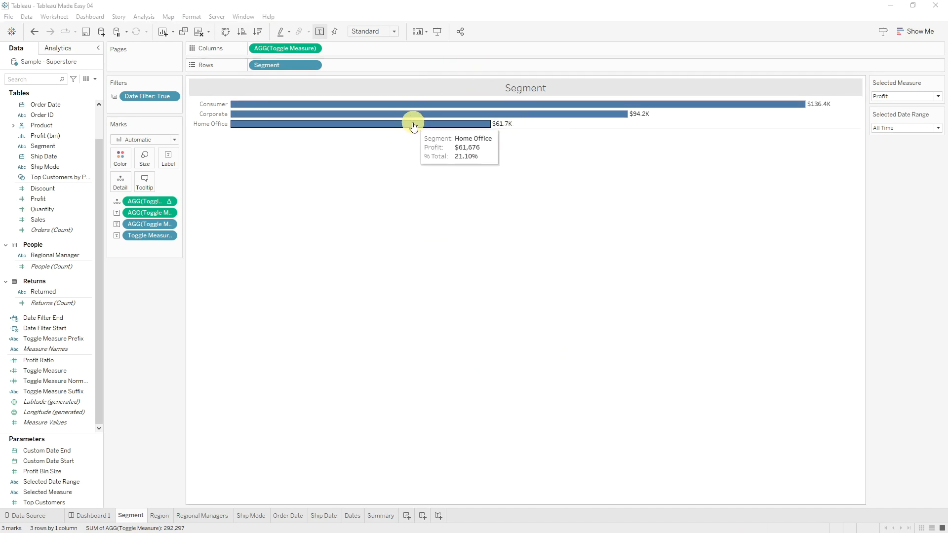
pyautogui.moveTo(493, 105)
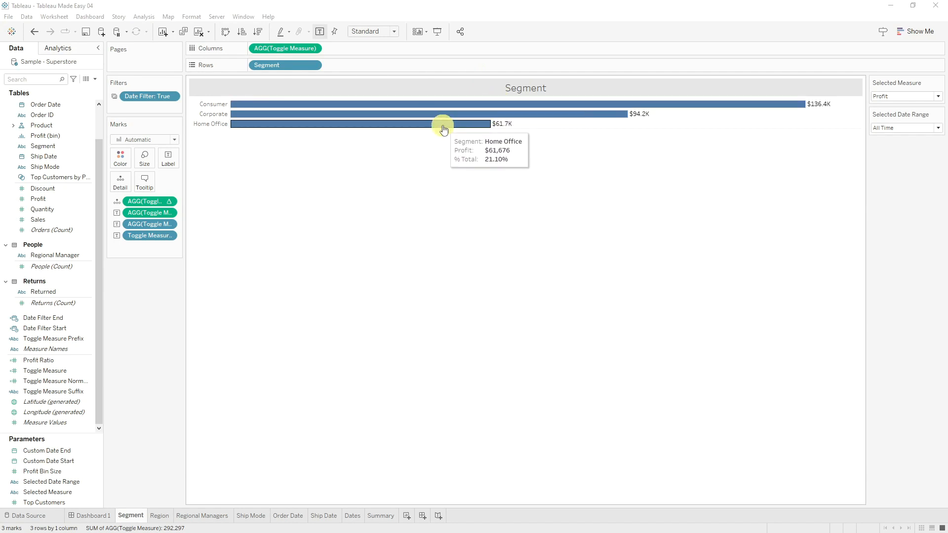
pyautogui.moveTo(413, 105)
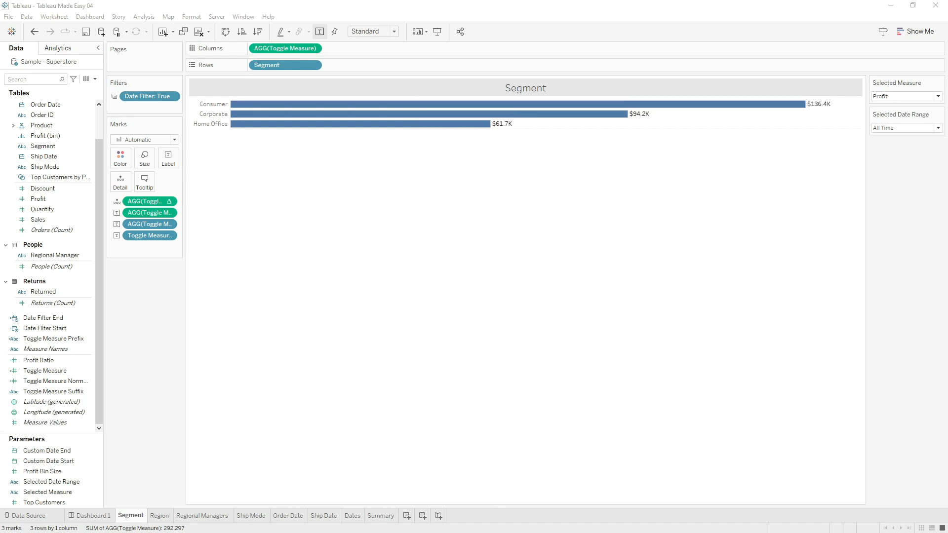
# Create a worksheet named Tooltip Trend with continuous month of Order Date in Columns and Toggle Measure in Rows
pyautogui.click(406, 516)
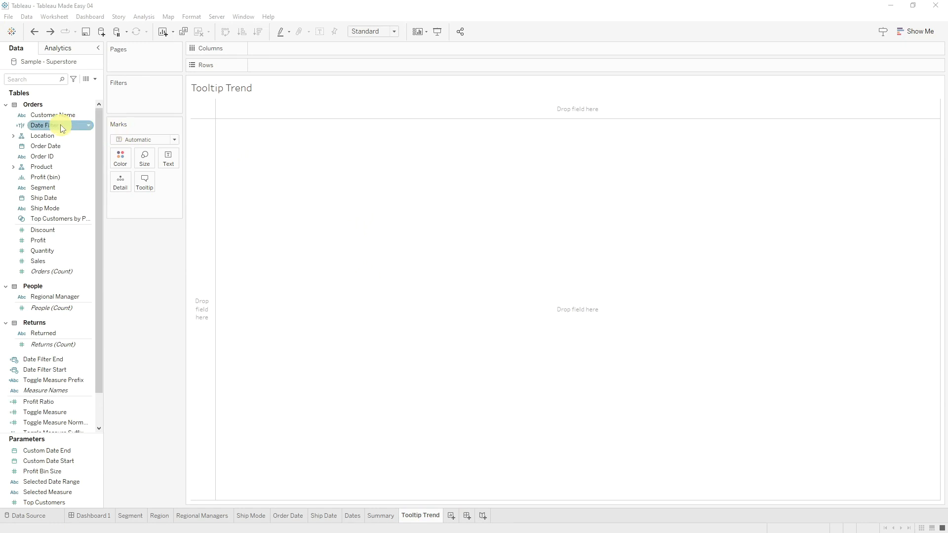
pyautogui.click(58, 147)
pyautogui.moveTo(60, 149); pyautogui.dragTo(298, 45)
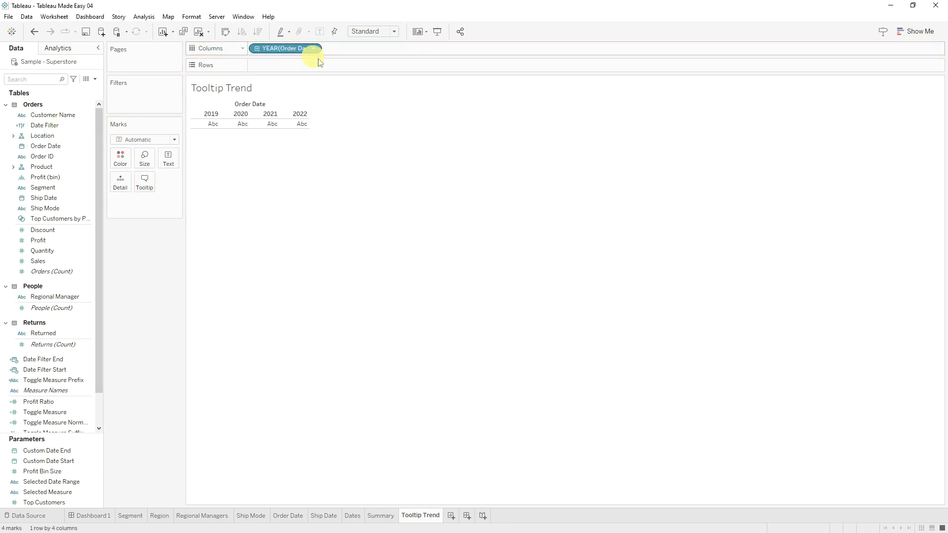
pyautogui.rightClick(299, 50)
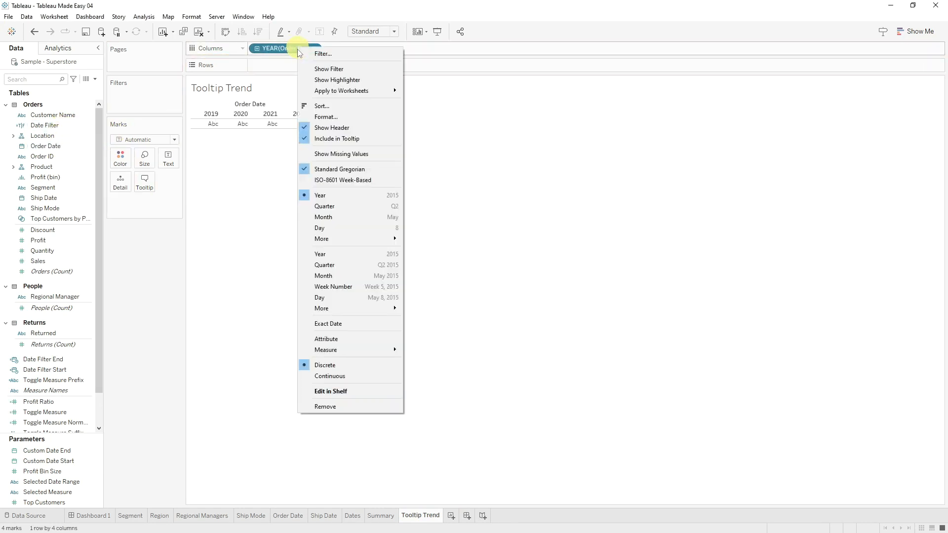
pyautogui.click(369, 276)
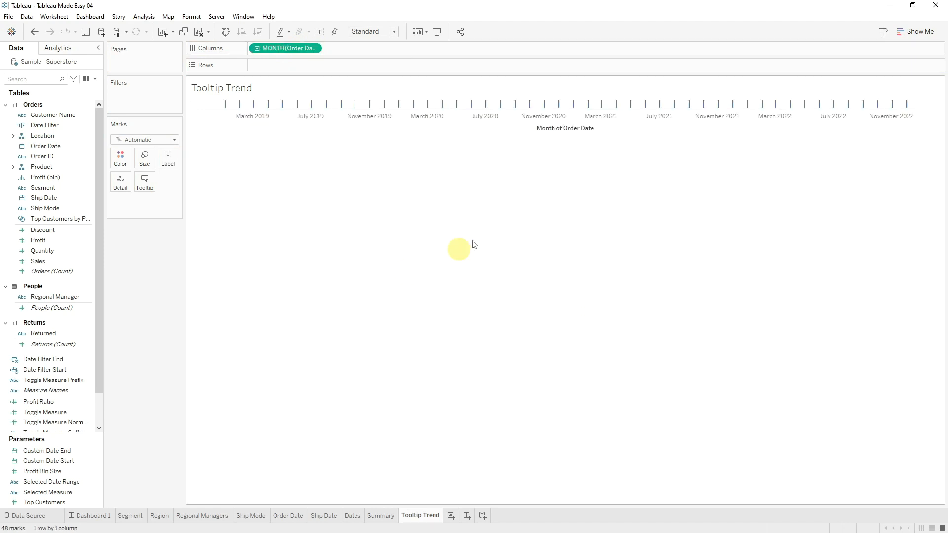
pyautogui.click(68, 414)
pyautogui.moveTo(69, 417)
pyautogui.mouseDown()
pyautogui.moveTo(323, 97)
pyautogui.moveTo(339, 63)
pyautogui.mouseUp()
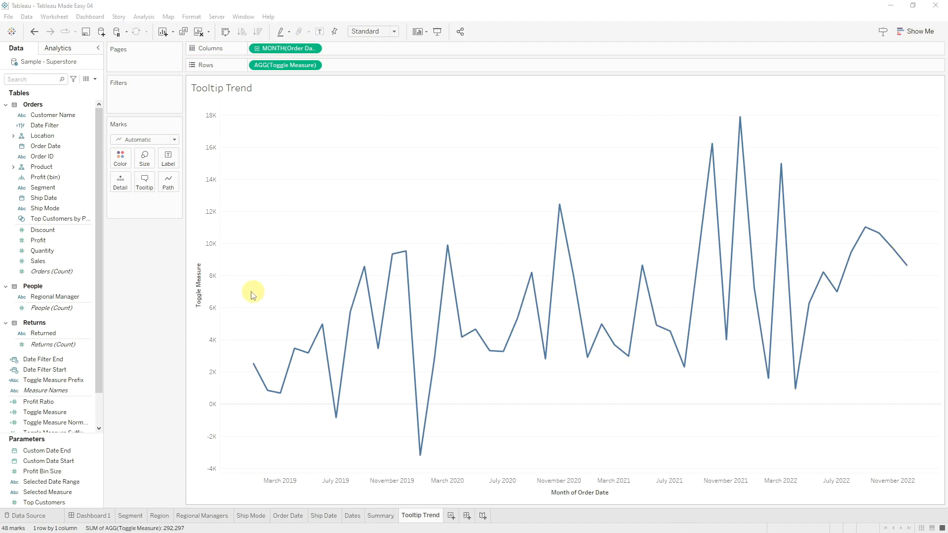
# Hide the Toggle Measure axis header and clear the title of the Order Date axis on the Tooltip Trend sheet
pyautogui.rightClick(210, 288)
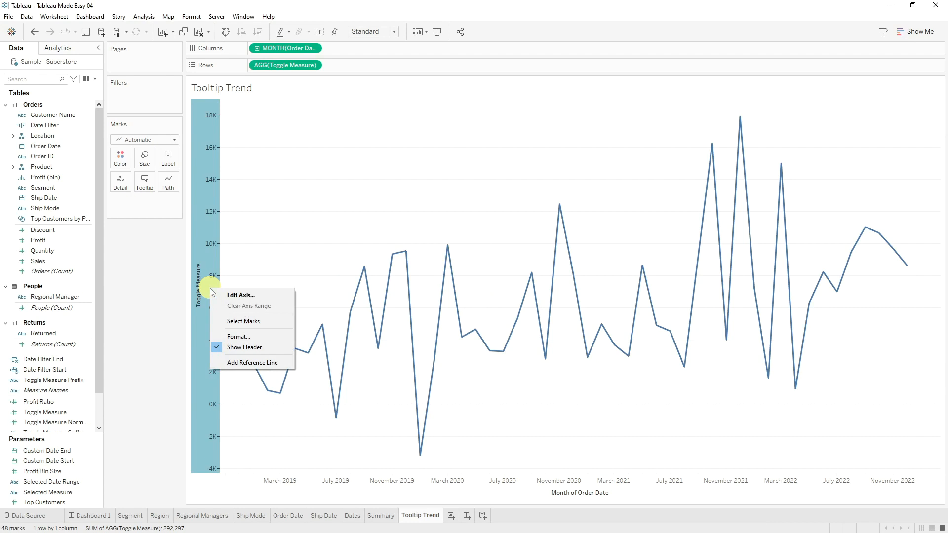
pyautogui.click(259, 347)
pyautogui.rightClick(540, 492)
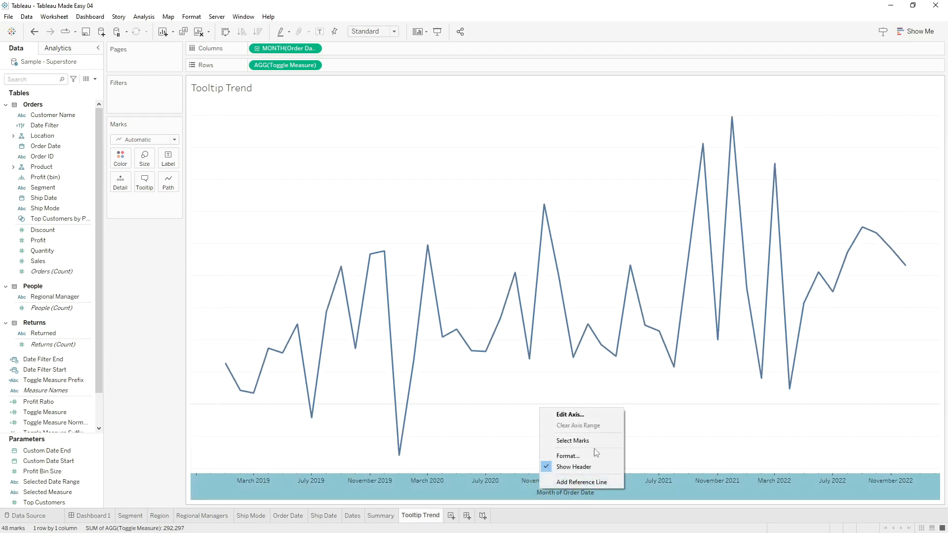
pyautogui.click(570, 414)
pyautogui.moveTo(443, 342); pyautogui.dragTo(341, 340)
pyautogui.press('BackSpace')
pyautogui.click(577, 100)
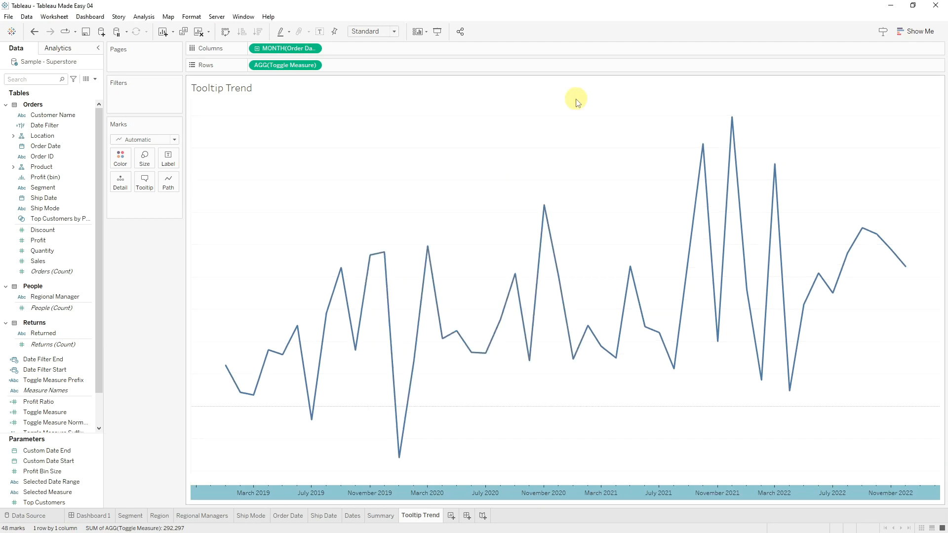
# Set the row grid lines of the Tooltip Trend chart to None and close the formatting options
pyautogui.rightClick(564, 218)
pyautogui.click(605, 274)
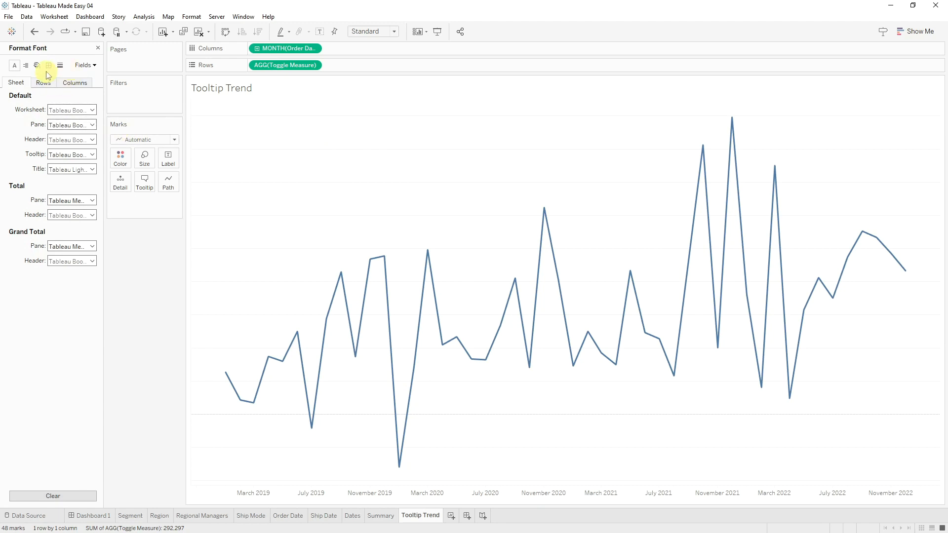
pyautogui.click(60, 66)
pyautogui.click(45, 84)
pyautogui.click(81, 109)
pyautogui.click(84, 123)
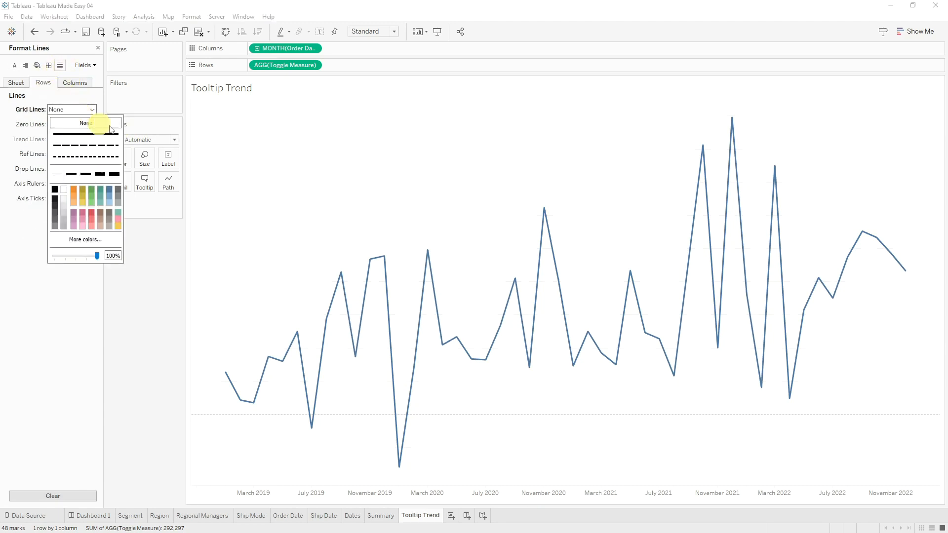
pyautogui.click(99, 48)
# Color the trend line by Toggle Measure using the Orange-Blue Diverging palette
pyautogui.click(73, 414)
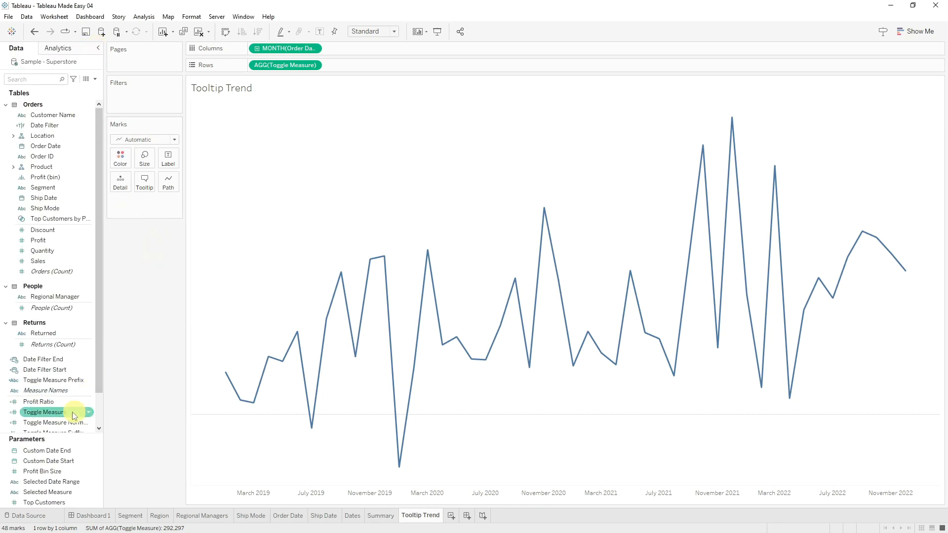
pyautogui.moveTo(67, 414); pyautogui.dragTo(120, 159)
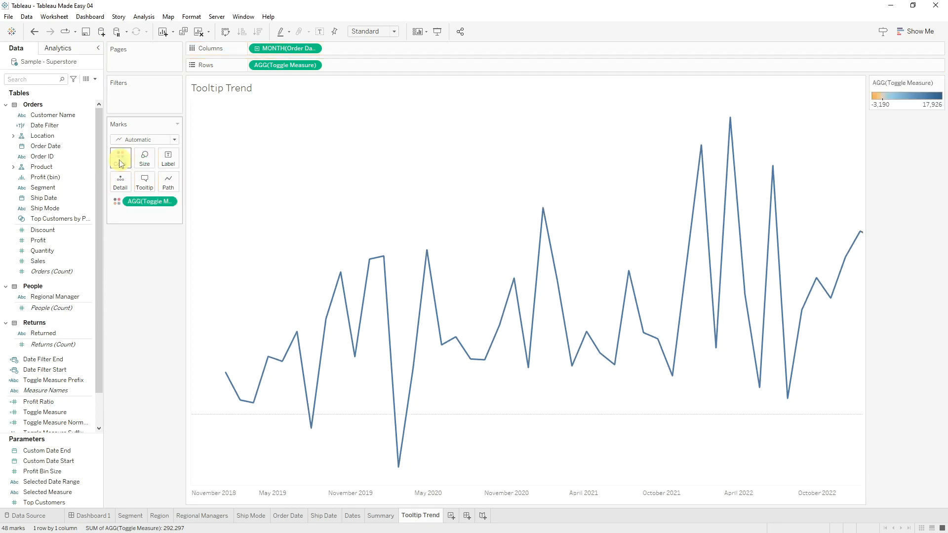
pyautogui.click(123, 161)
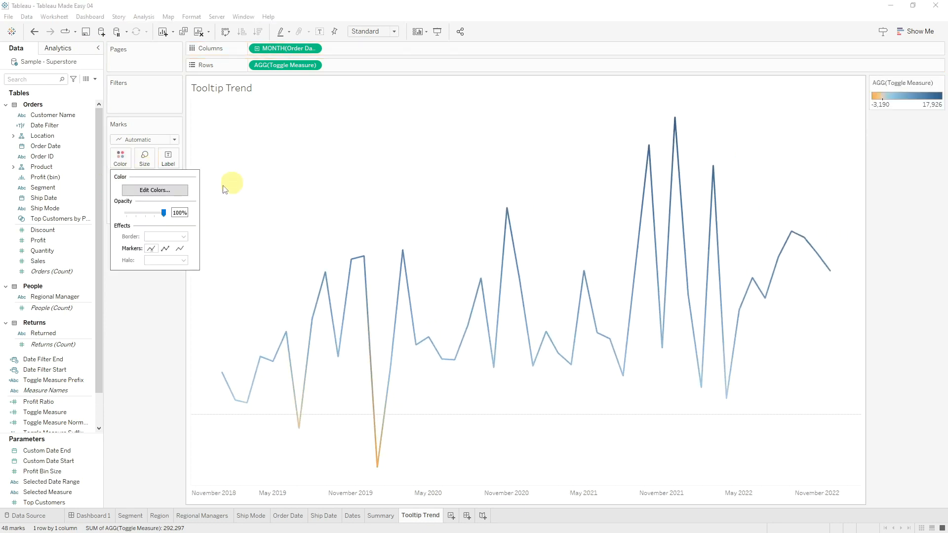
pyautogui.click(154, 190)
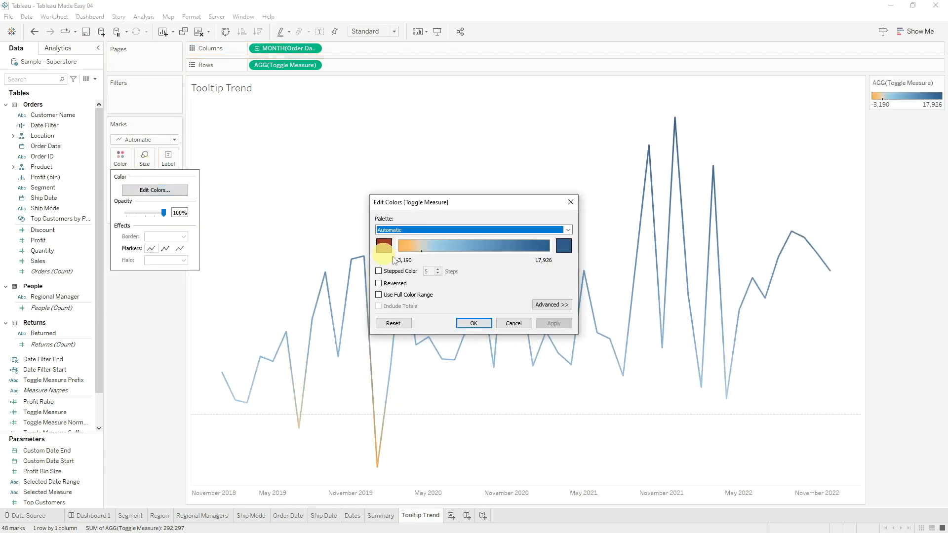
pyautogui.click(548, 232)
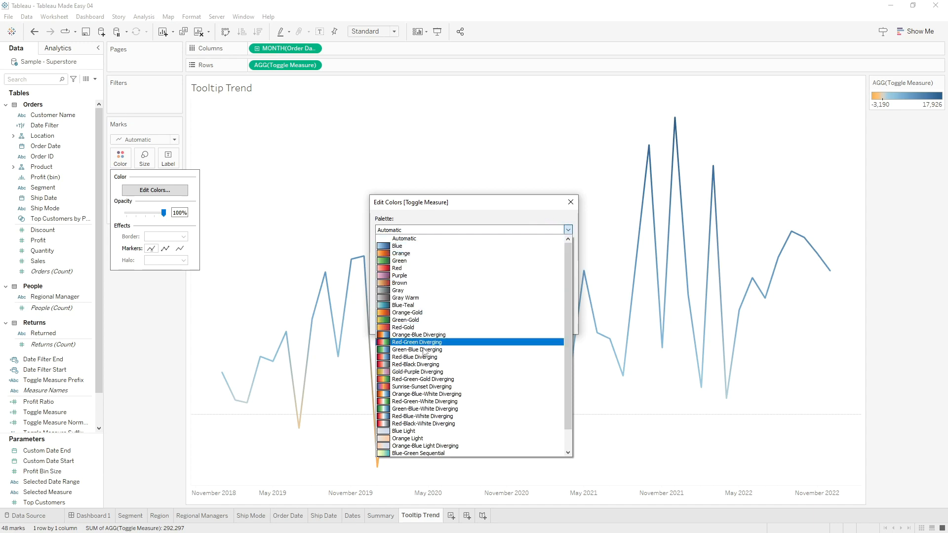
pyautogui.click(439, 335)
pyautogui.click(473, 323)
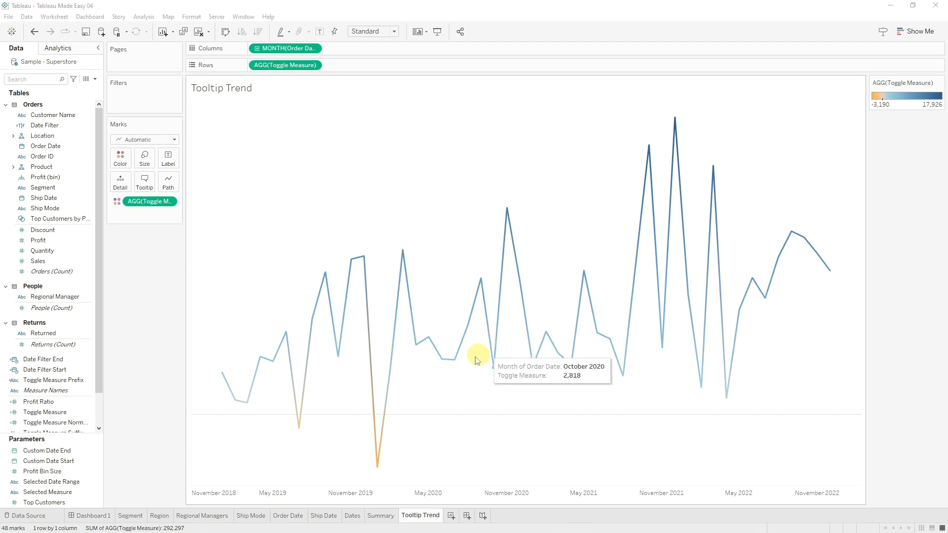
# Show trend lines on the Tooltip Trend chart
pyautogui.click(143, 17)
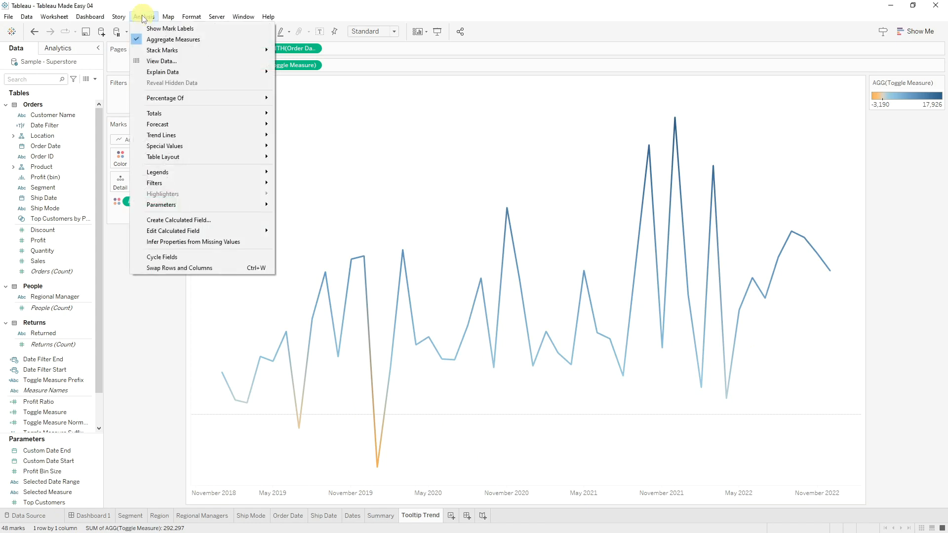
pyautogui.moveTo(219, 136)
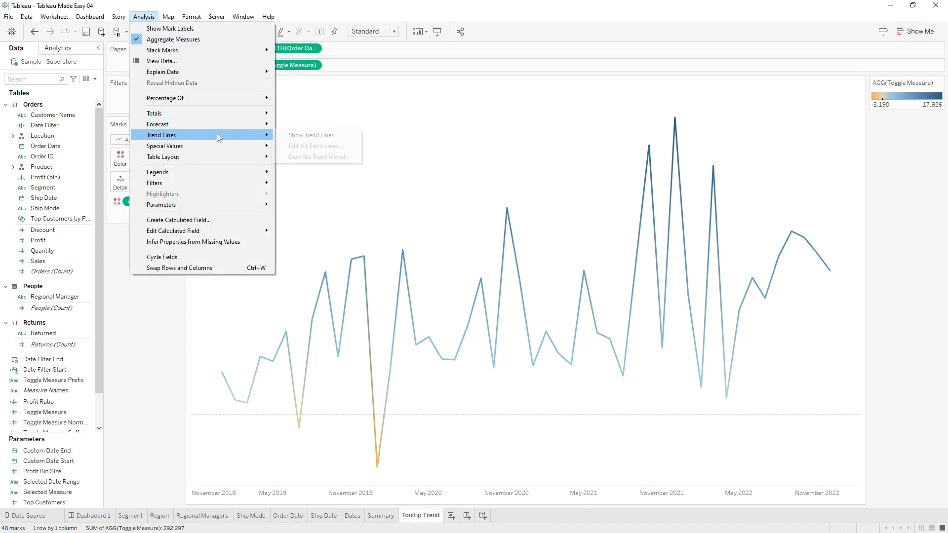
pyautogui.click(311, 136)
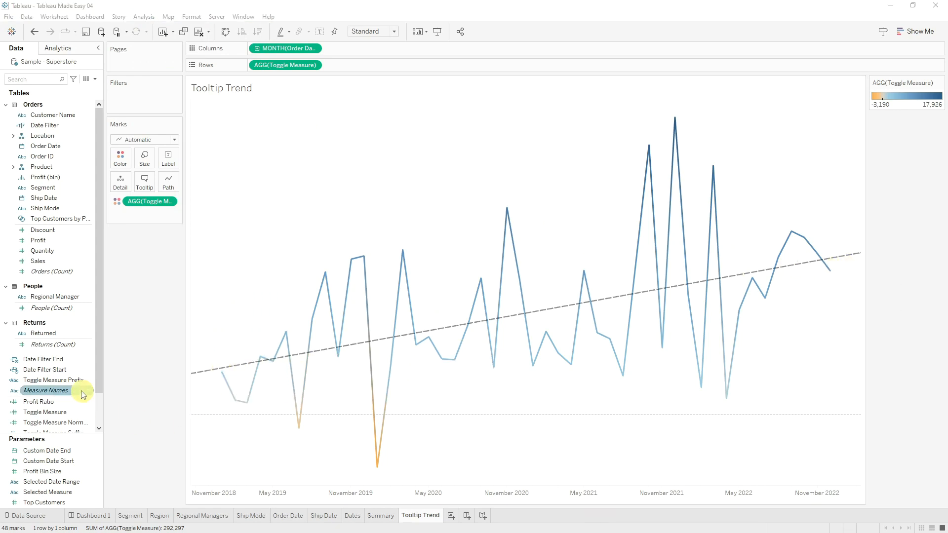
# Add Toggle Measure Normalised, Toggle Measure Suffix and Toggle Measure Prefix as labels on the Tooltip Trend line
pyautogui.scroll(-2, 84, 377)
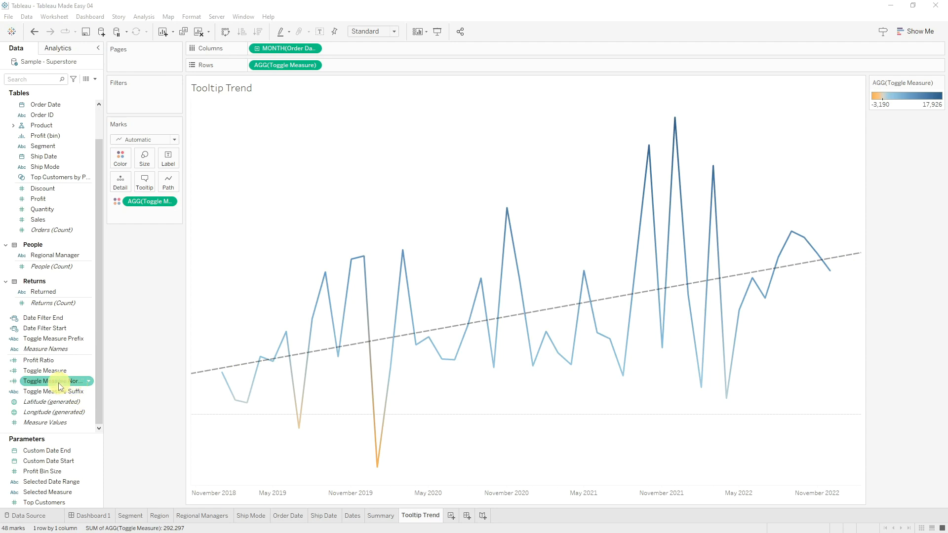
pyautogui.moveTo(60, 386); pyautogui.dragTo(106, 347)
pyautogui.moveTo(162, 173); pyautogui.dragTo(168, 161)
pyautogui.moveTo(74, 393); pyautogui.dragTo(169, 159)
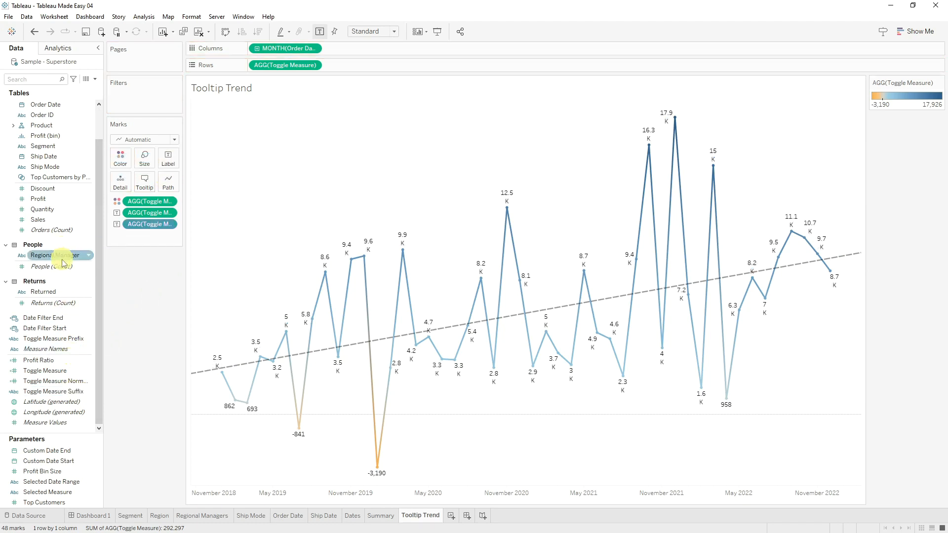
pyautogui.moveTo(74, 338); pyautogui.dragTo(167, 161)
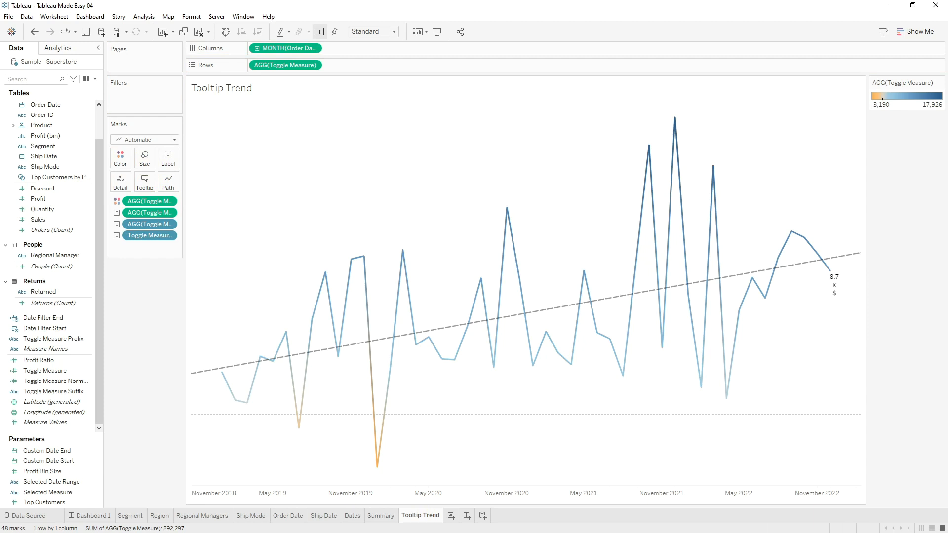
# Rearrange the label text onto a single line in the order Toggle Measure Prefix, Toggle Measure Normalised, Toggle Measure Suffix
pyautogui.click(168, 159)
pyautogui.click(254, 209)
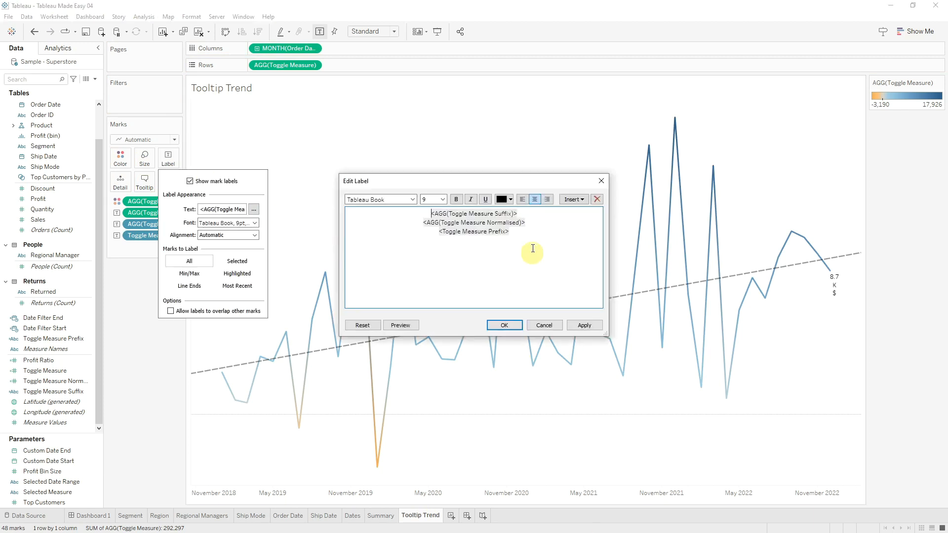
pyautogui.moveTo(526, 216); pyautogui.dragTo(406, 213)
pyautogui.hotkey('ctrl', 'x')
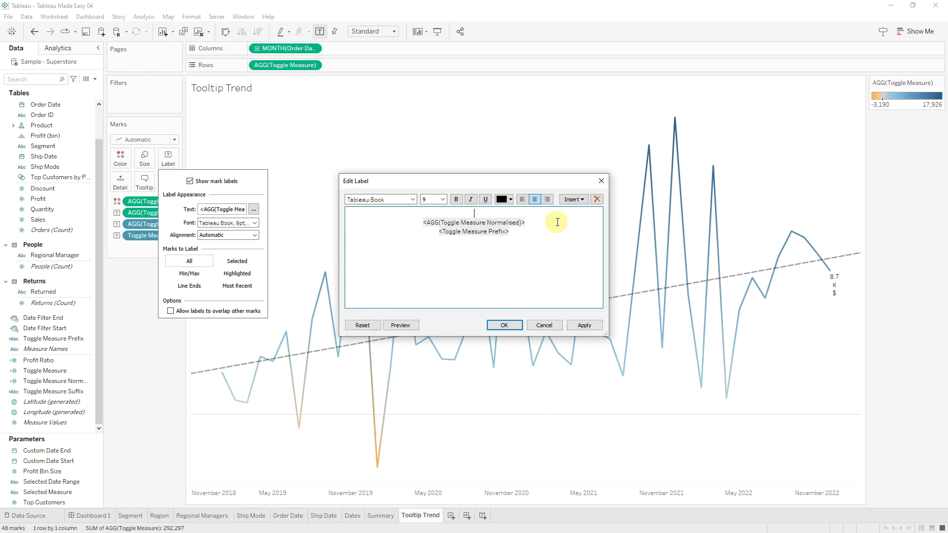
pyautogui.hotkey('ctrl', 'v')
pyautogui.moveTo(513, 232); pyautogui.dragTo(408, 232)
pyautogui.hotkey('ctrl', 'x')
pyautogui.hotkey('ctrl', 'v')
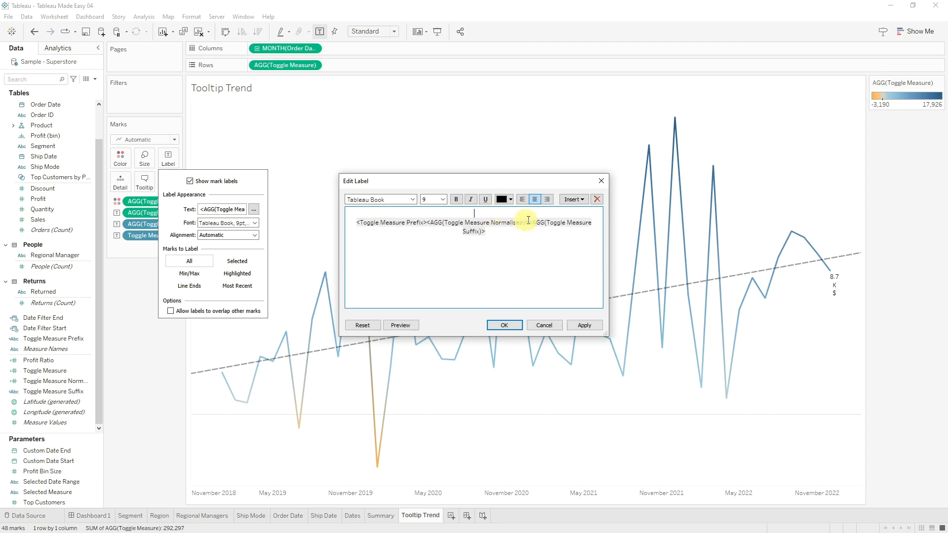
pyautogui.press('Delete')
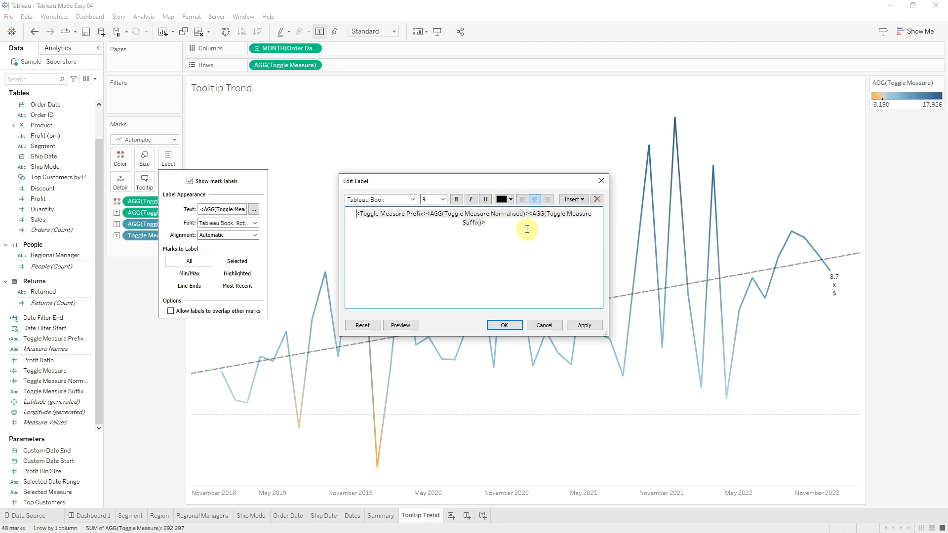
pyautogui.click(510, 328)
# Restrict the Tooltip Trend labels to the line ends and make the label text bold
pyautogui.click(177, 286)
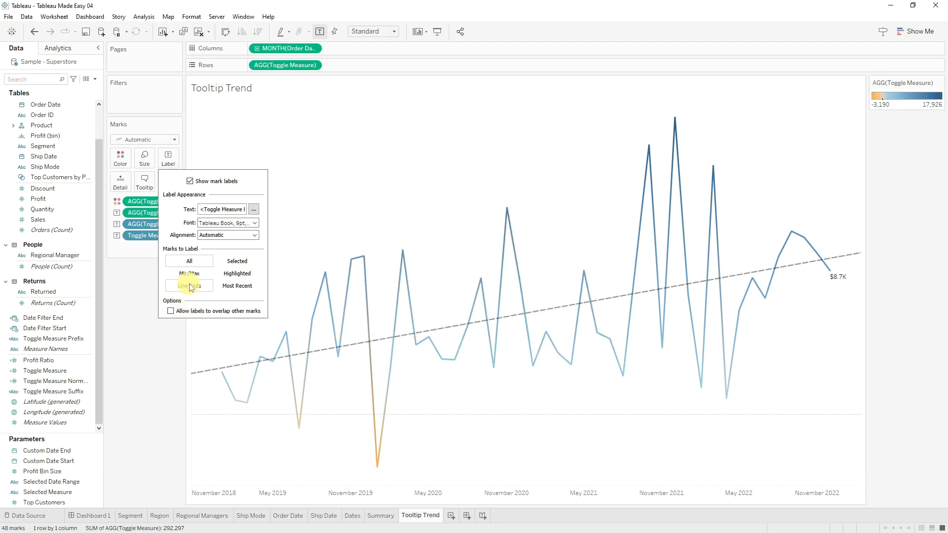
pyautogui.click(253, 211)
pyautogui.click(498, 253)
pyautogui.hotkey('ctrl', 'a')
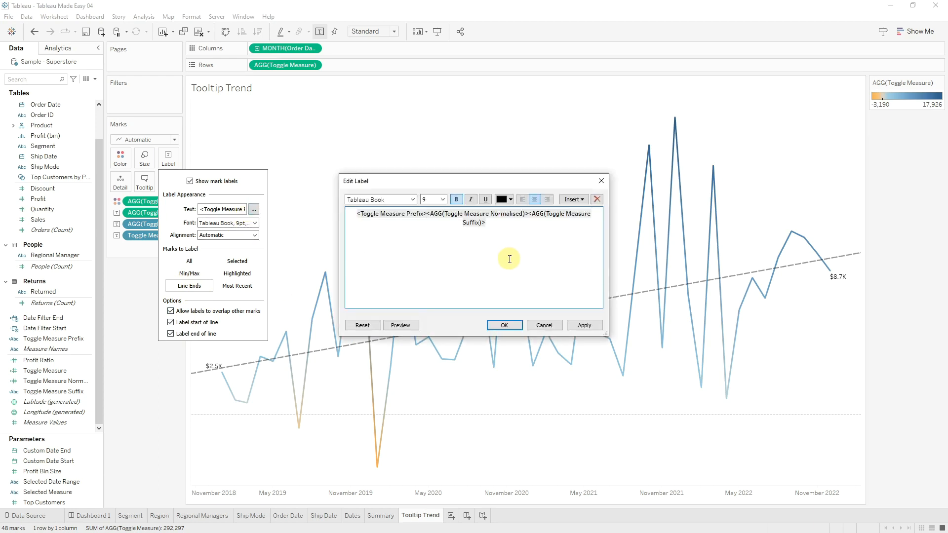
pyautogui.click(513, 321)
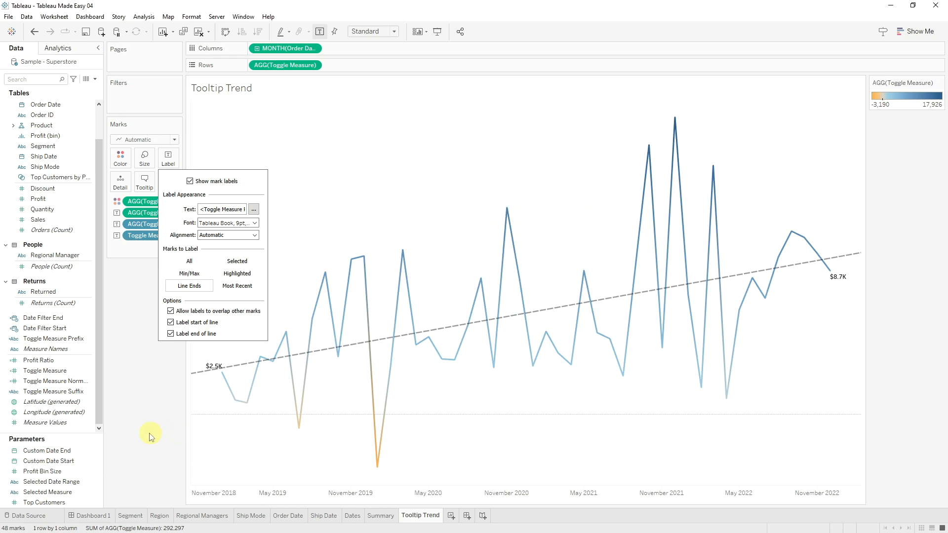
pyautogui.click(201, 413)
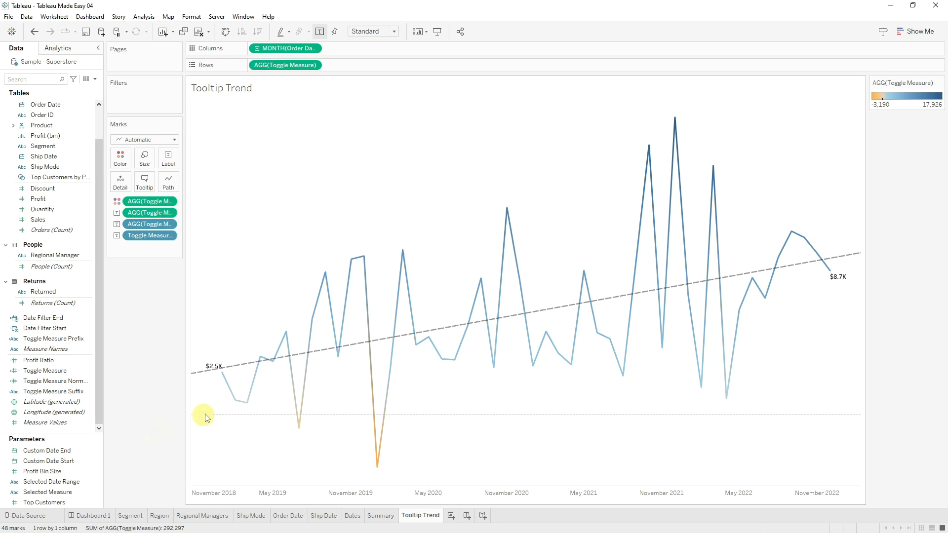
# Reduce the mark size to make the Tooltip Trend line thinner
pyautogui.click(169, 186)
pyautogui.click(143, 156)
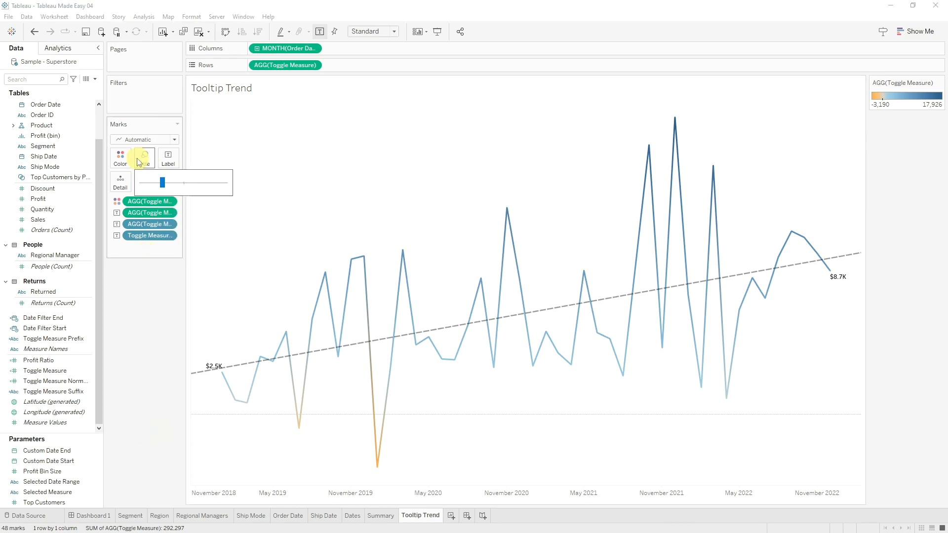
pyautogui.click(151, 183)
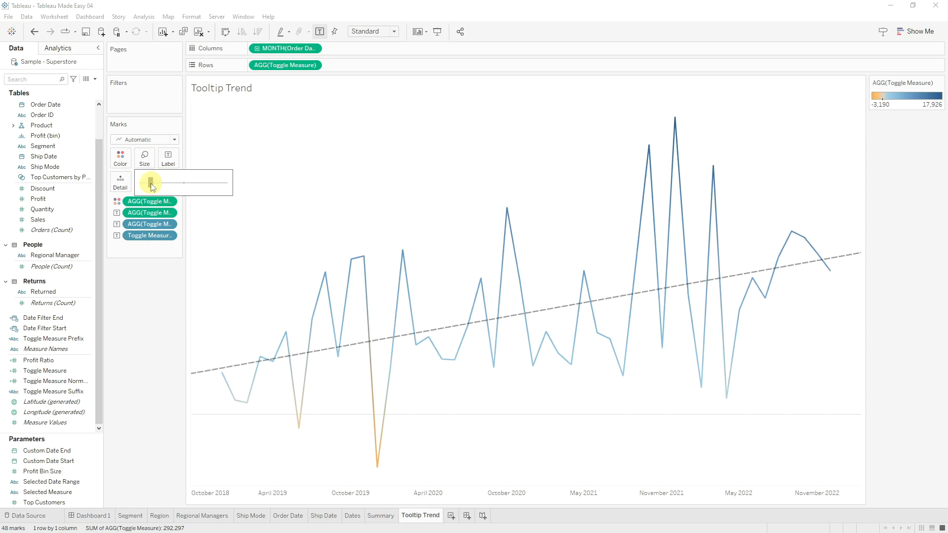
pyautogui.click(138, 349)
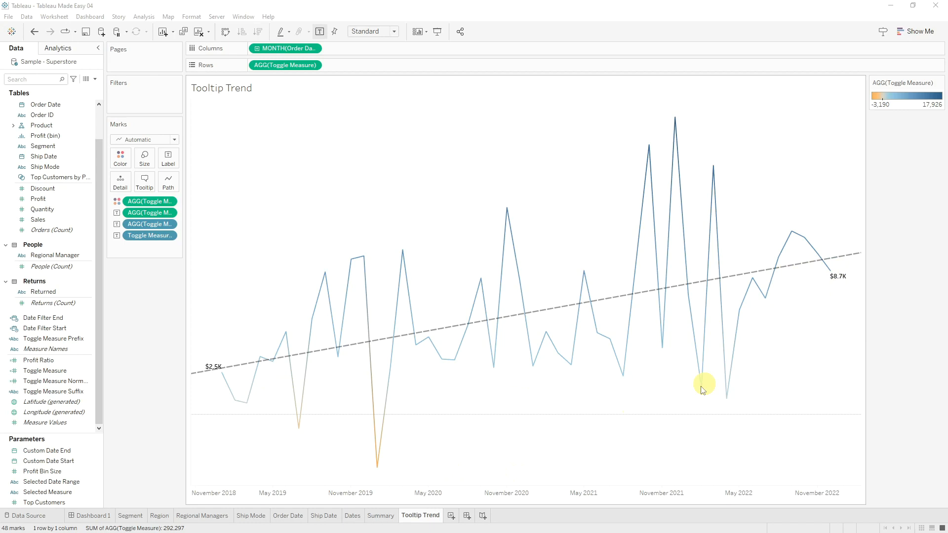
# Insert the Tooltip Trend sheet below the % Total line in the Segment sheet's tooltip and preview it on the bars
pyautogui.click(131, 516)
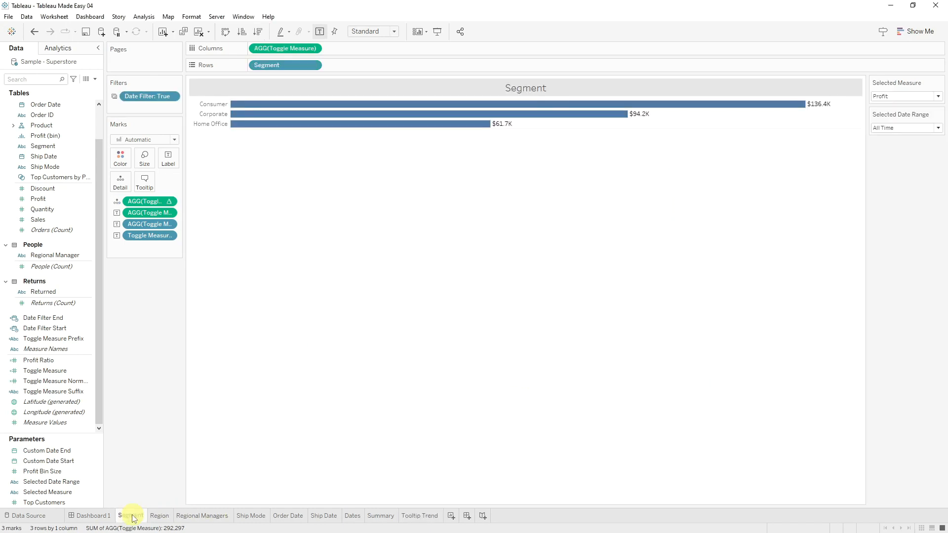
pyautogui.click(144, 182)
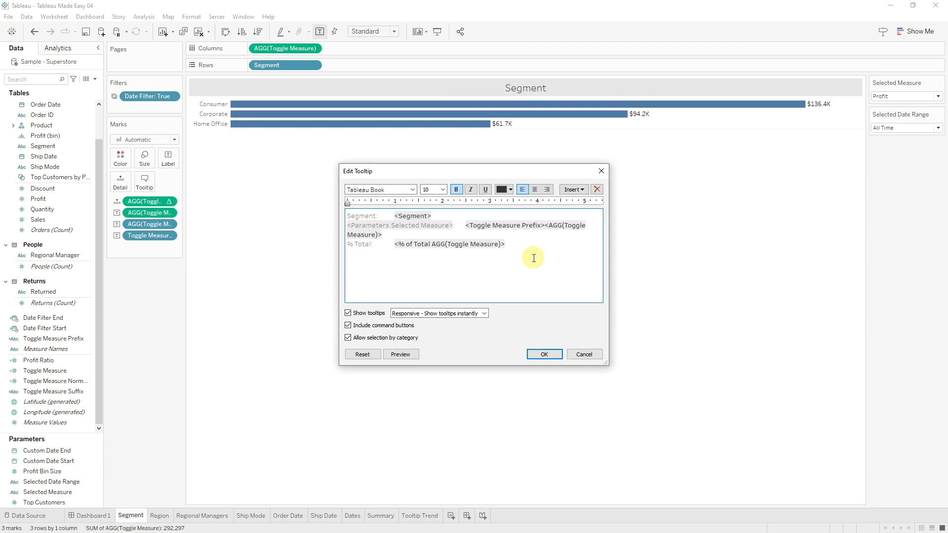
pyautogui.click(580, 190)
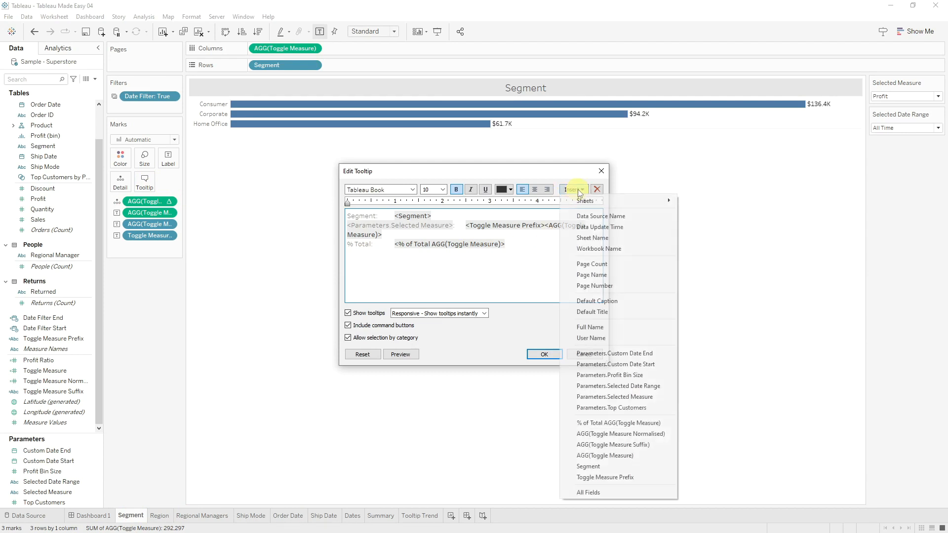
pyautogui.moveTo(587, 205)
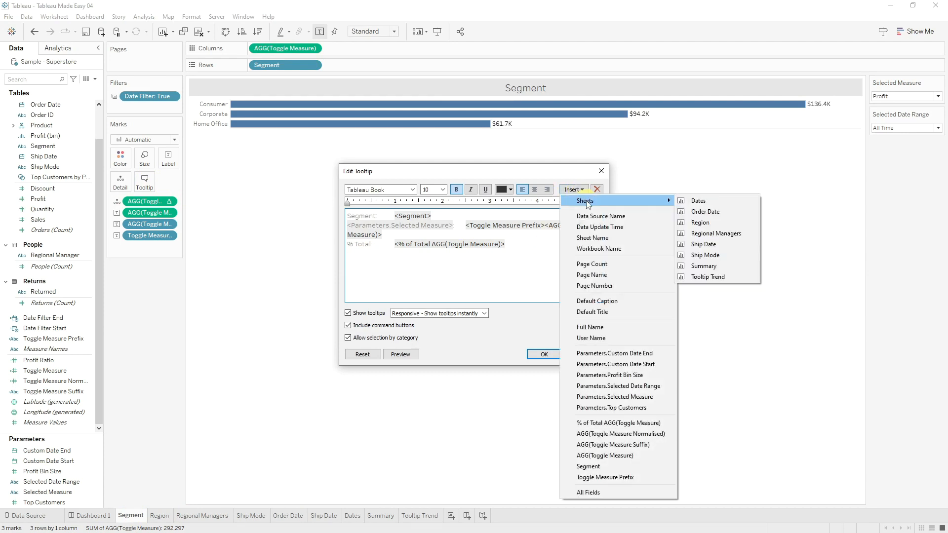
pyautogui.click(716, 277)
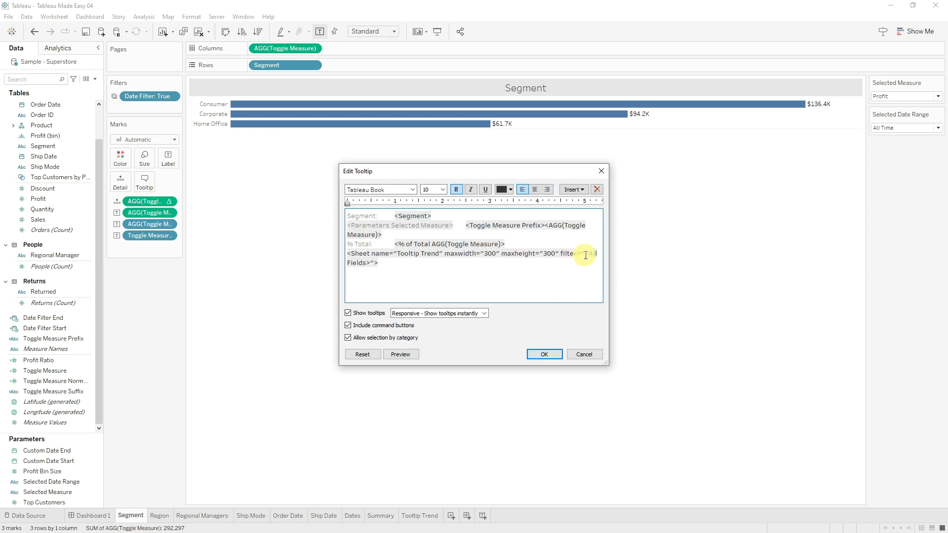
pyautogui.moveTo(586, 255); pyautogui.dragTo(554, 265)
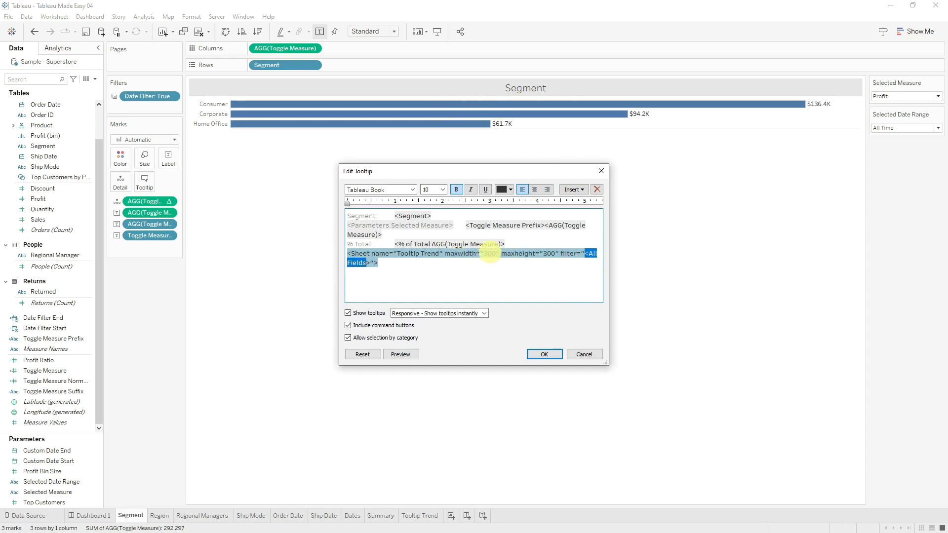
pyautogui.click(555, 358)
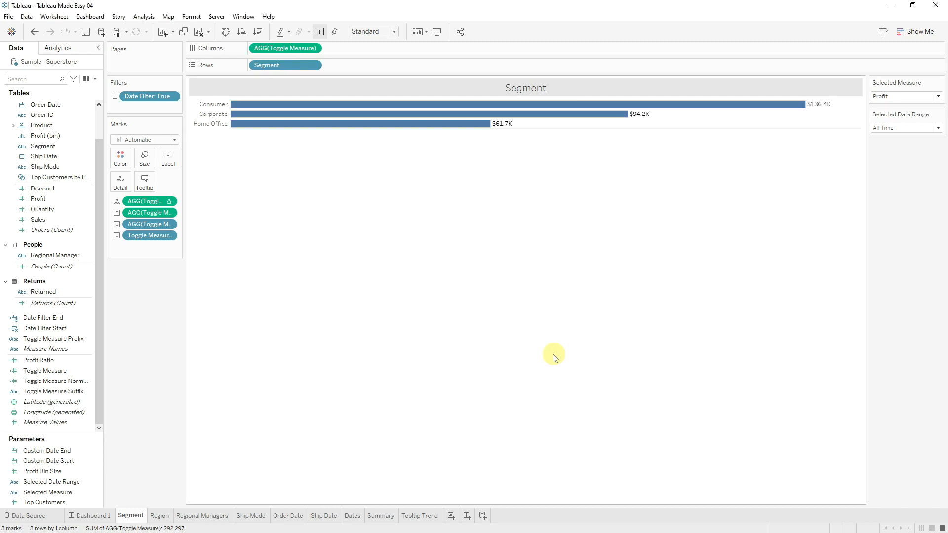
pyautogui.moveTo(439, 105)
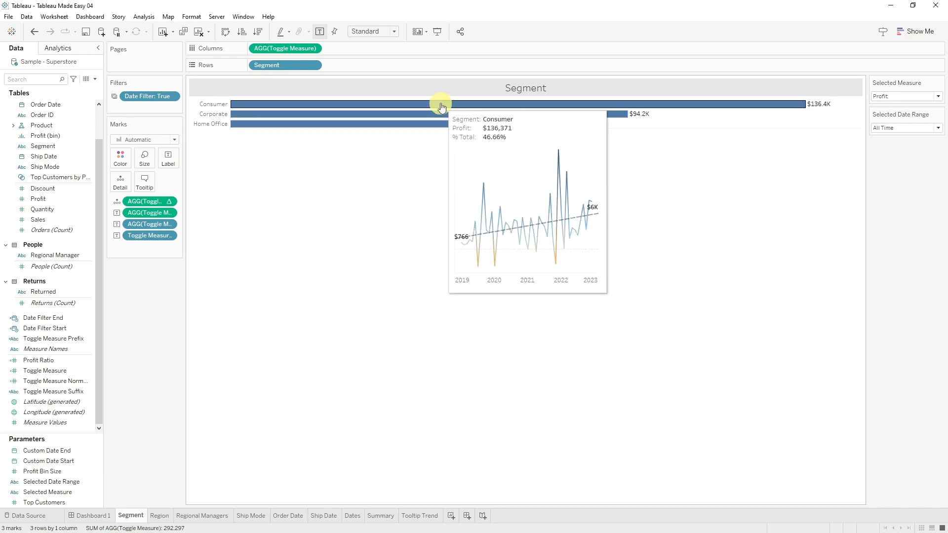
pyautogui.moveTo(466, 127)
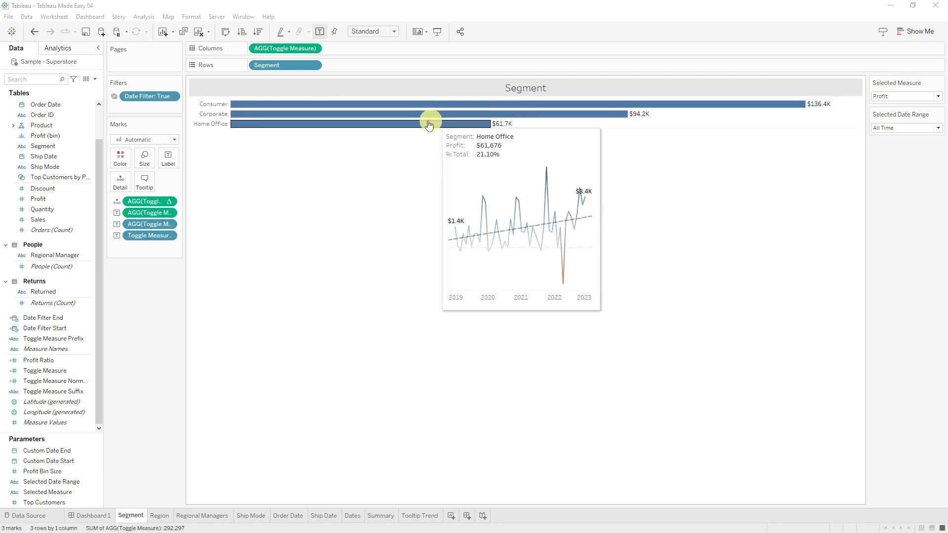
# Cut the embedded Tooltip Trend sheet's maxheight in the Segment tooltip to half, and preview the tooltip on the sheet and Dashboard 1
pyautogui.click(144, 183)
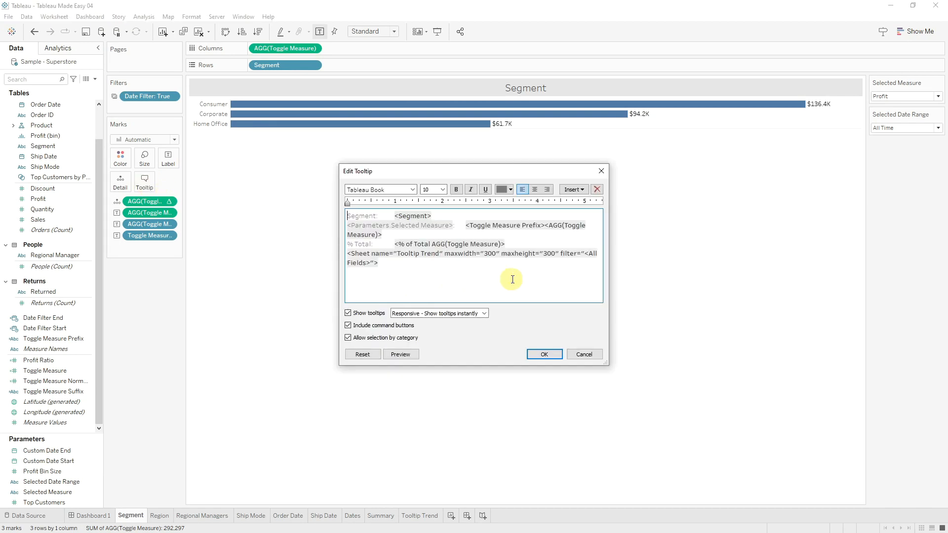
pyautogui.doubleClick(545, 253)
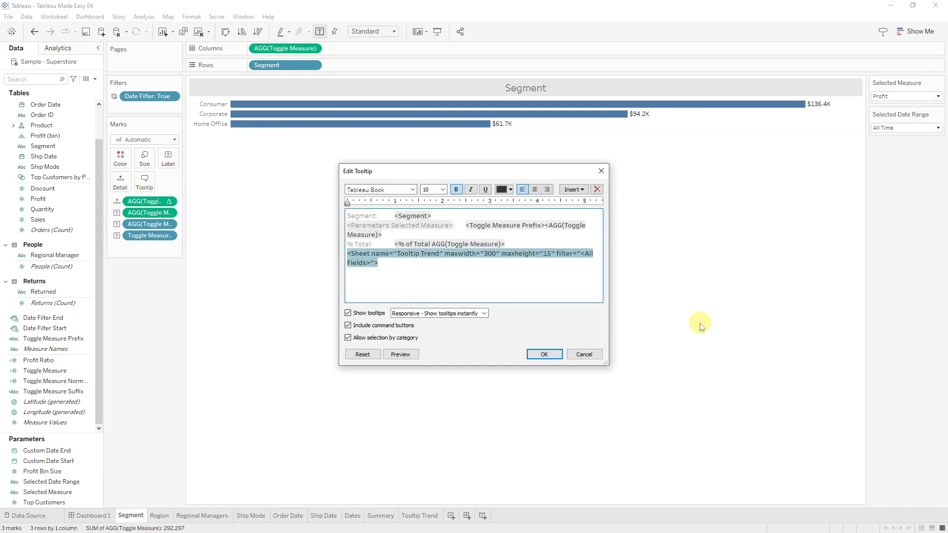
pyautogui.click(542, 351)
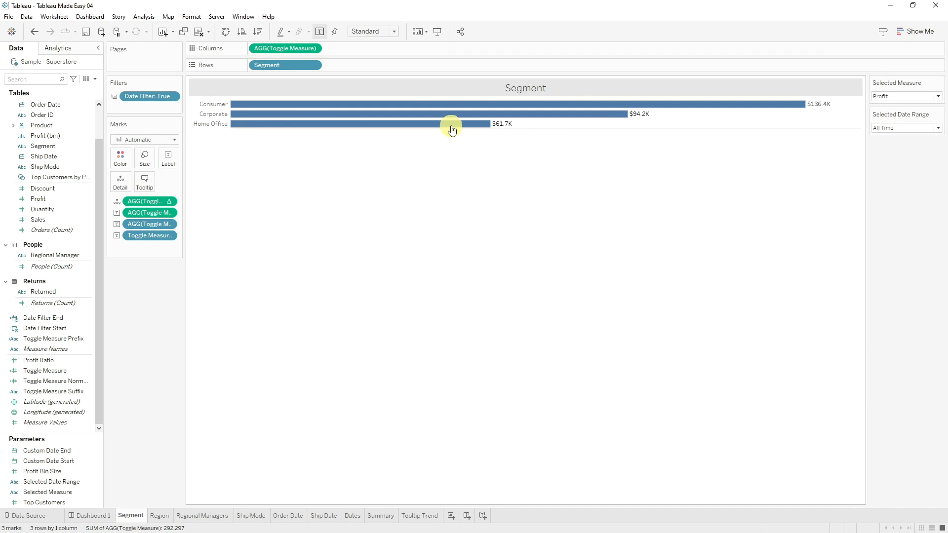
pyautogui.moveTo(452, 129)
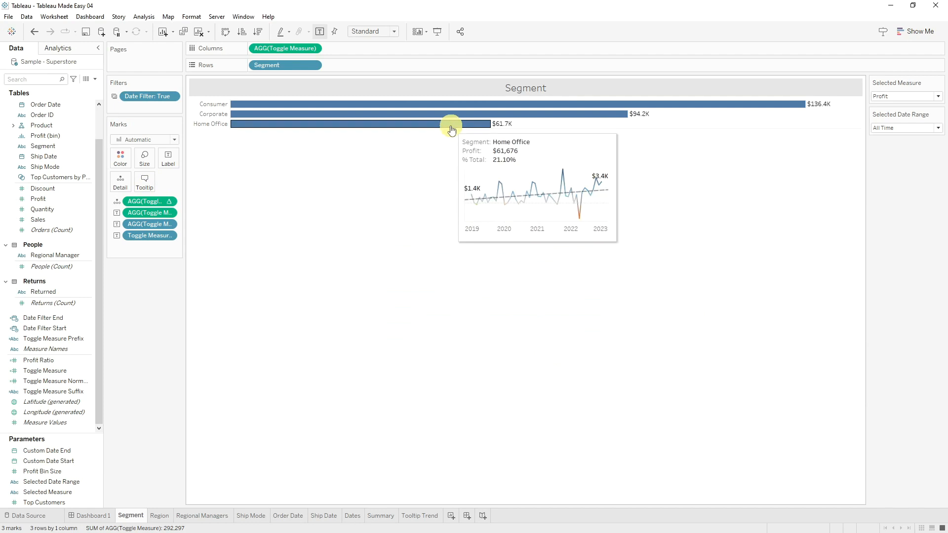
pyautogui.click(98, 520)
pyautogui.moveTo(256, 195)
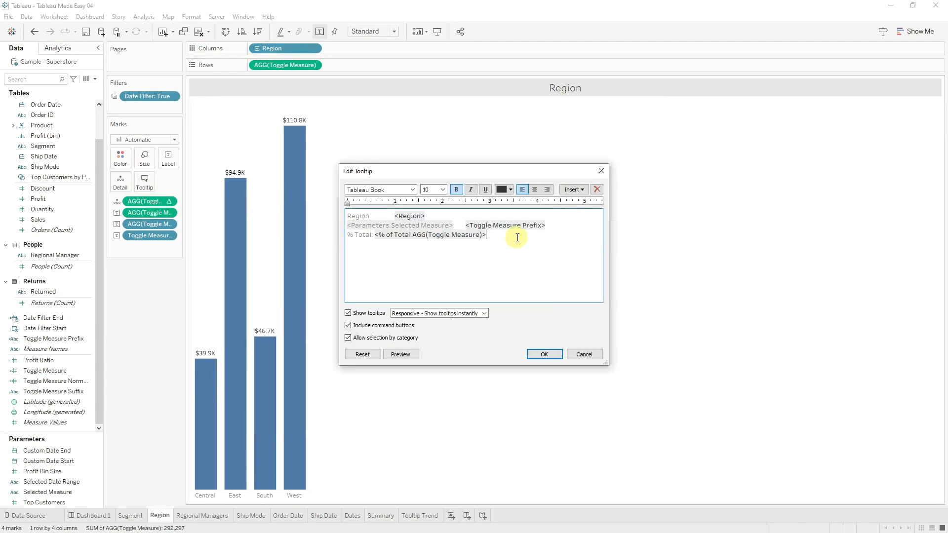
# Insert the Tooltip Trend sheet into the Region sheet's tooltip and preview the chart tooltips on Dashboard 1
pyautogui.click(574, 190)
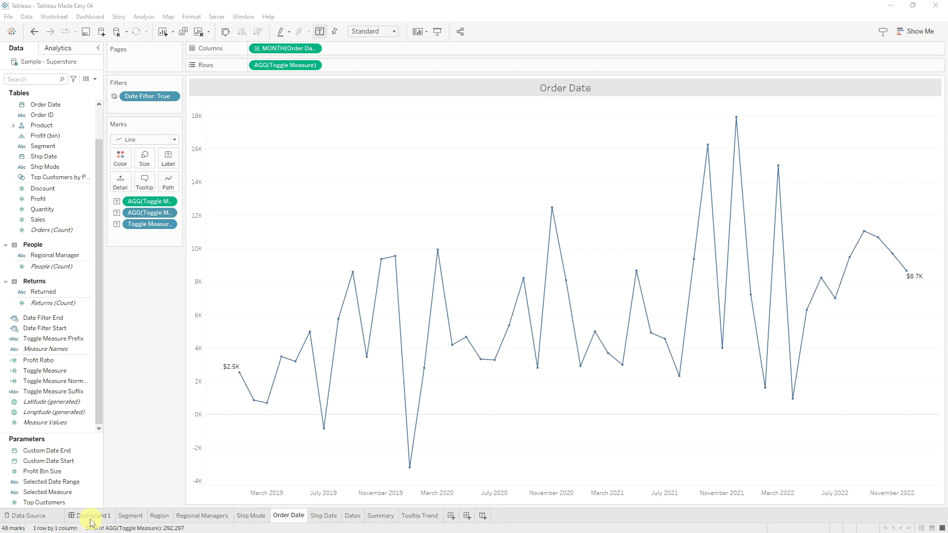
pyautogui.click(98, 516)
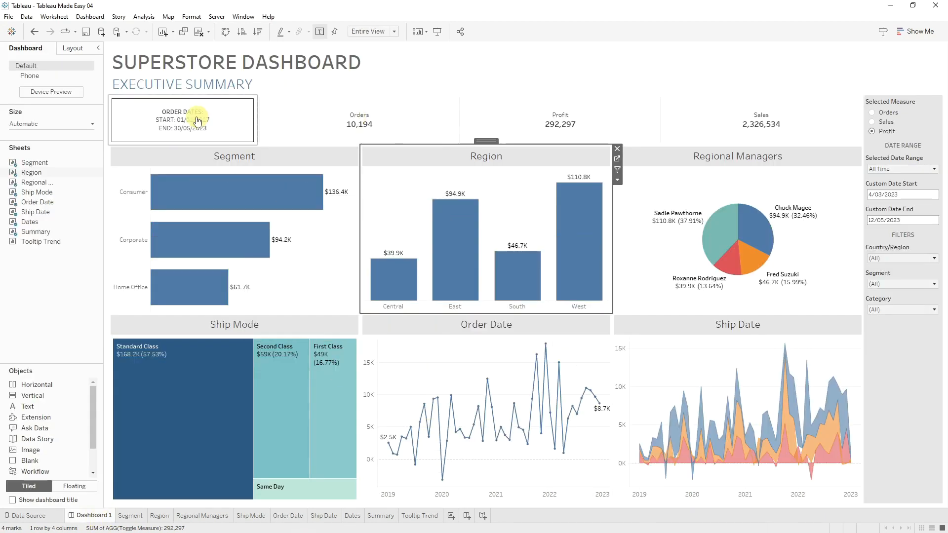
pyautogui.moveTo(215, 194)
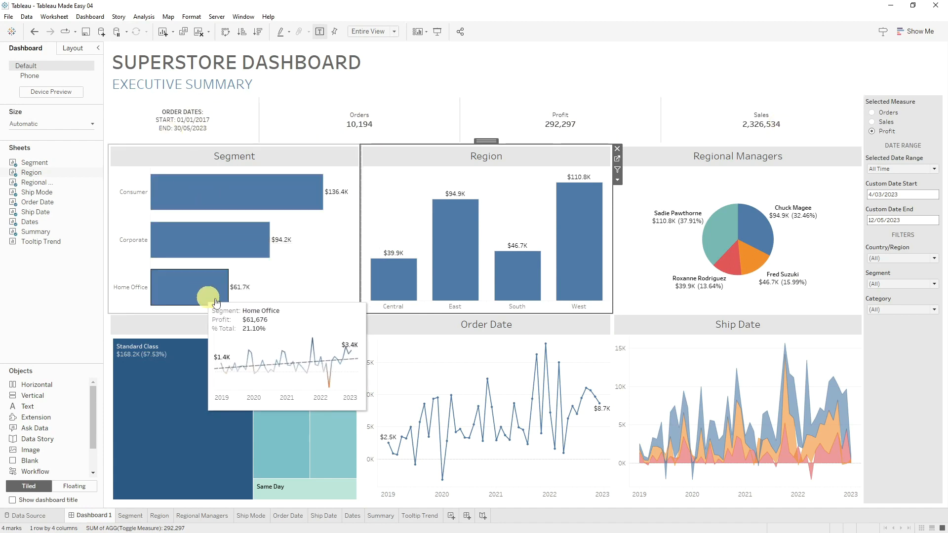
pyautogui.moveTo(411, 294)
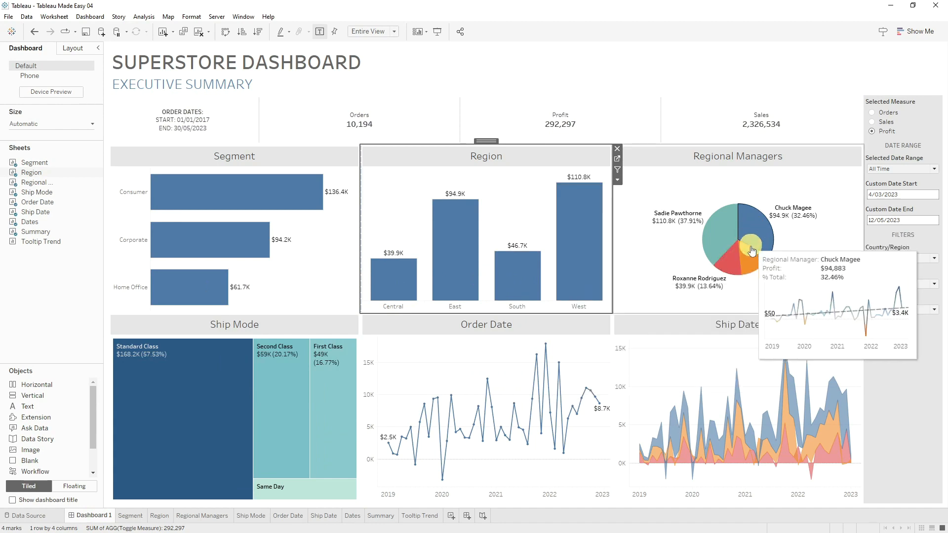
# Preview the embedded trend tooltips on the Segment, Region, Regional Managers, Ship Mode and Order Date charts of the dashboard
pyautogui.moveTo(710, 237)
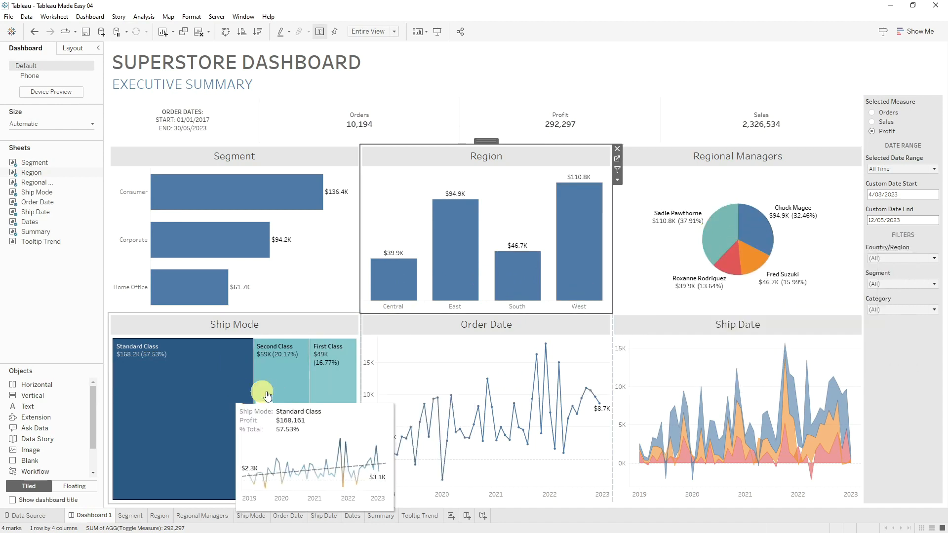
pyautogui.moveTo(316, 391)
pyautogui.moveTo(537, 402)
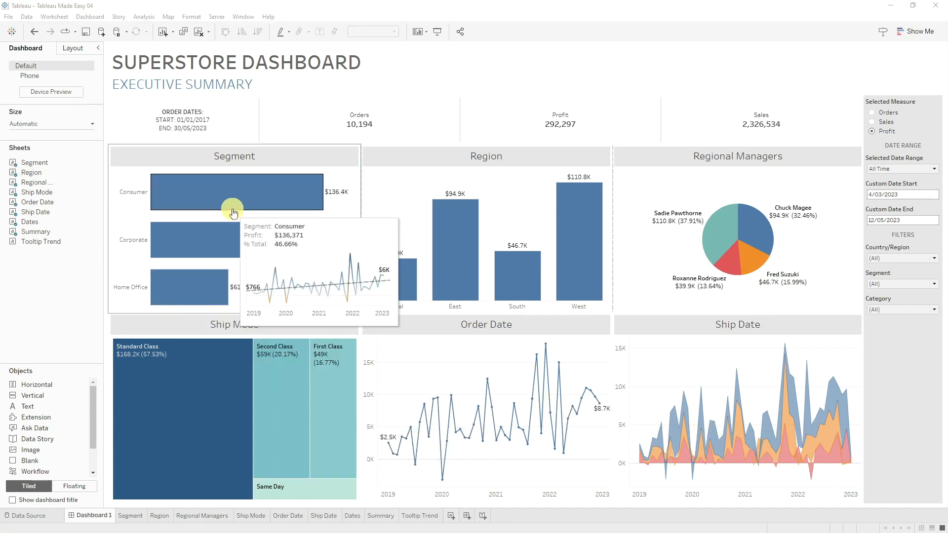
pyautogui.moveTo(485, 248)
pyautogui.moveTo(765, 244)
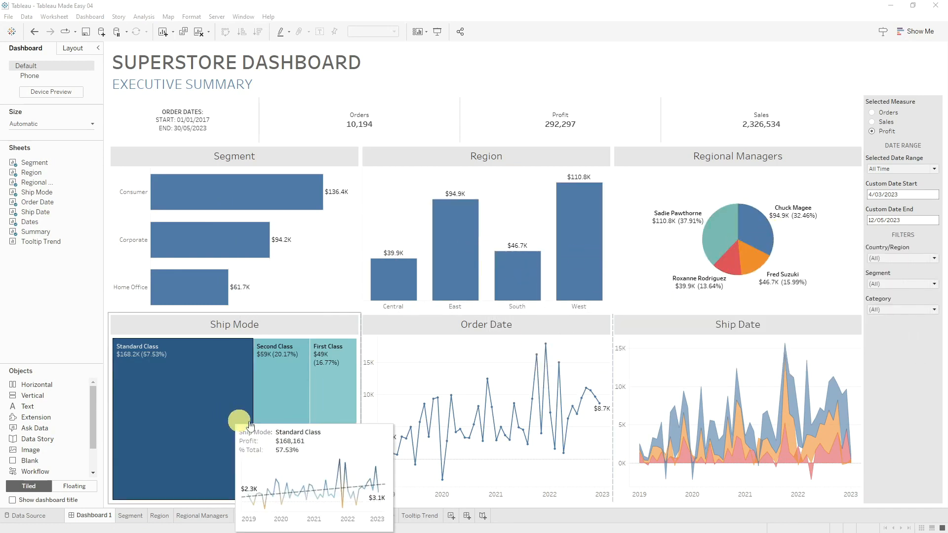
pyautogui.click(277, 194)
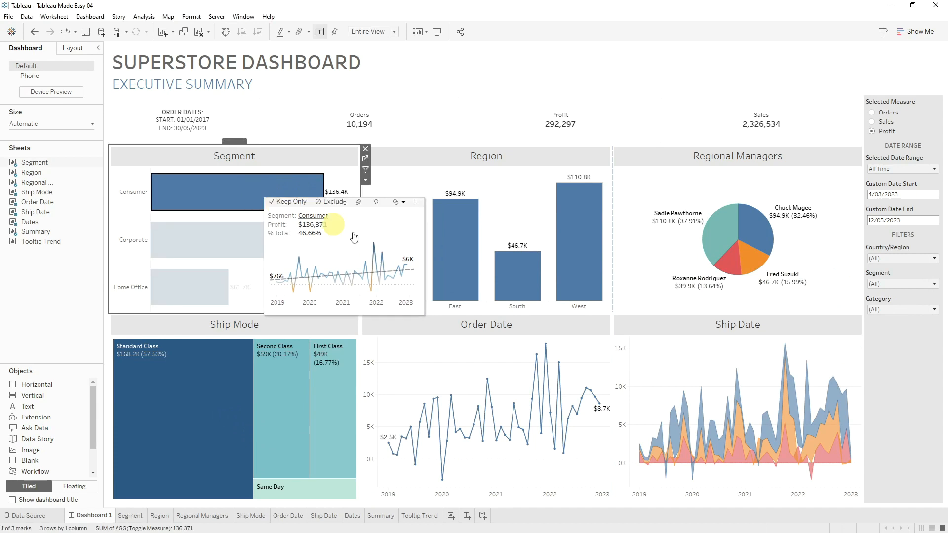
pyautogui.click(451, 257)
pyautogui.click(711, 242)
pyautogui.click(272, 194)
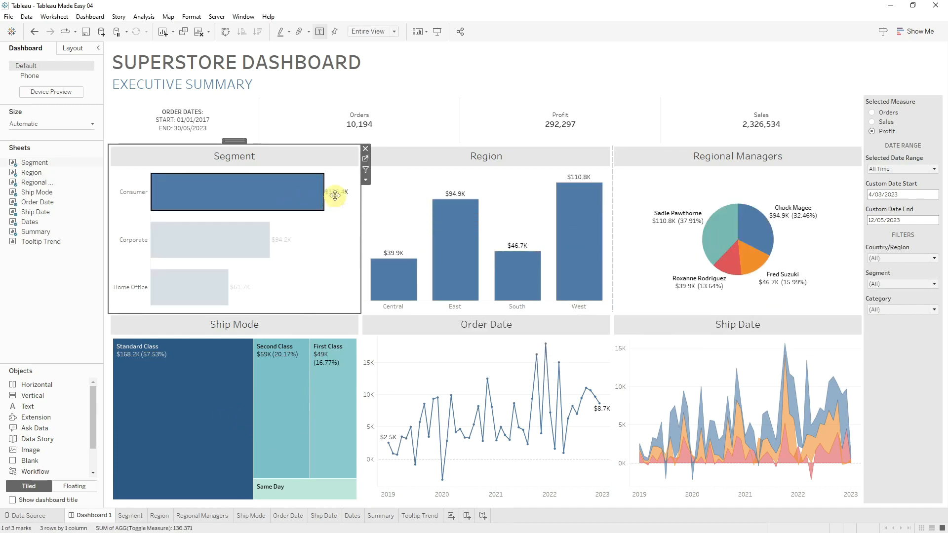
pyautogui.moveTo(333, 190)
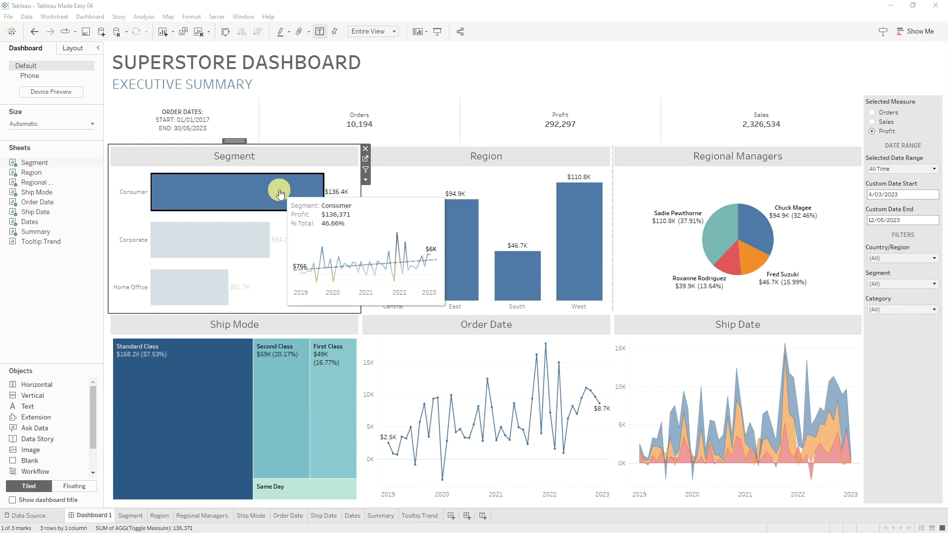
# Create a new worksheet named Drilldown Table and add Order ID to its rows
pyautogui.click(453, 515)
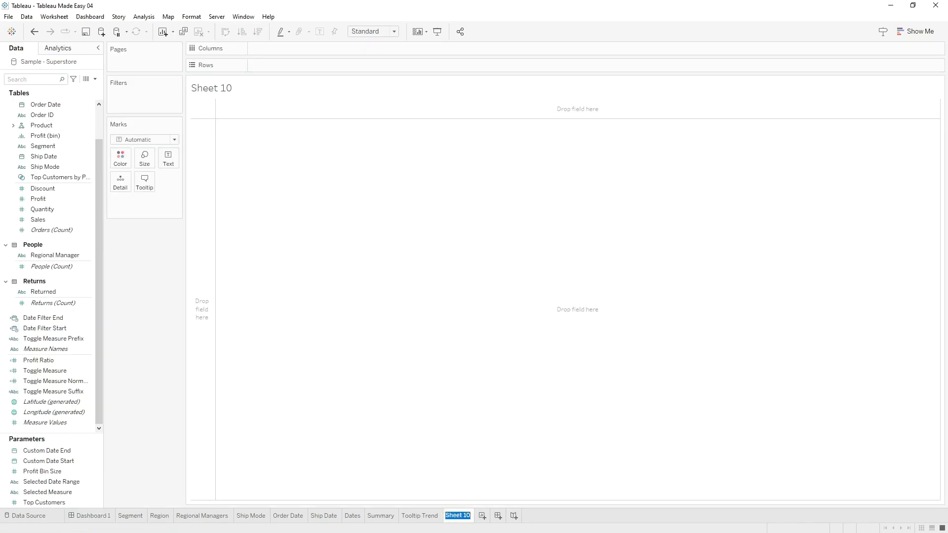
pyautogui.press('Return')
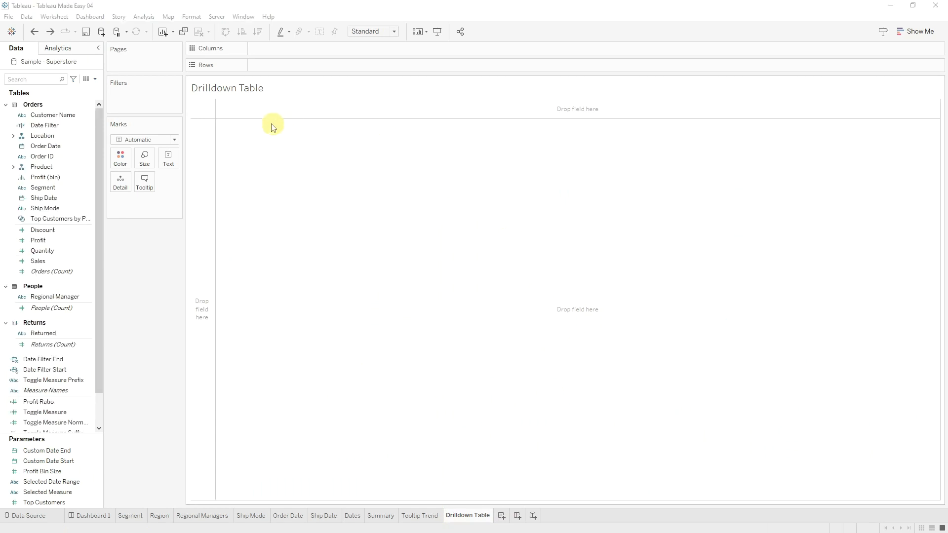
pyautogui.click(58, 117)
pyautogui.moveTo(58, 116); pyautogui.dragTo(290, 68)
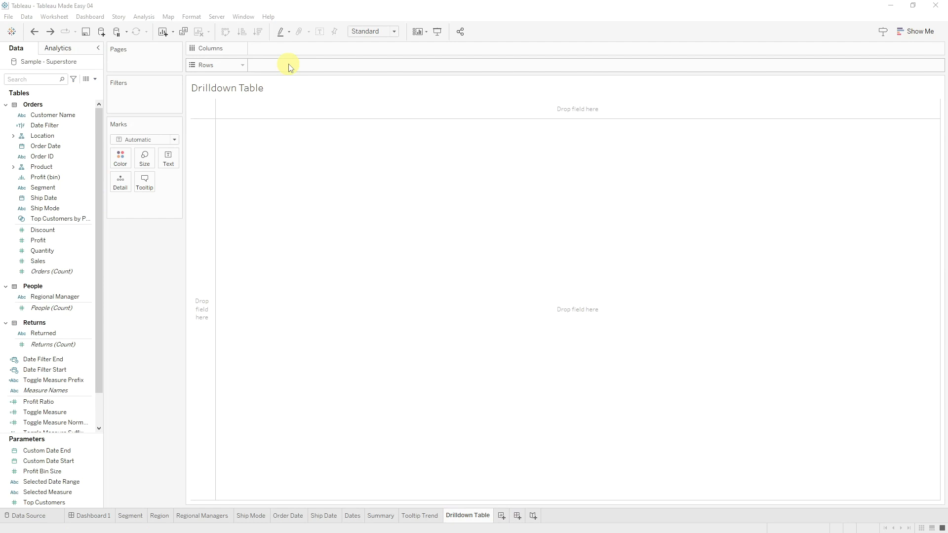
pyautogui.click(87, 148)
pyautogui.moveTo(63, 153); pyautogui.dragTo(296, 64)
pyautogui.click(487, 265)
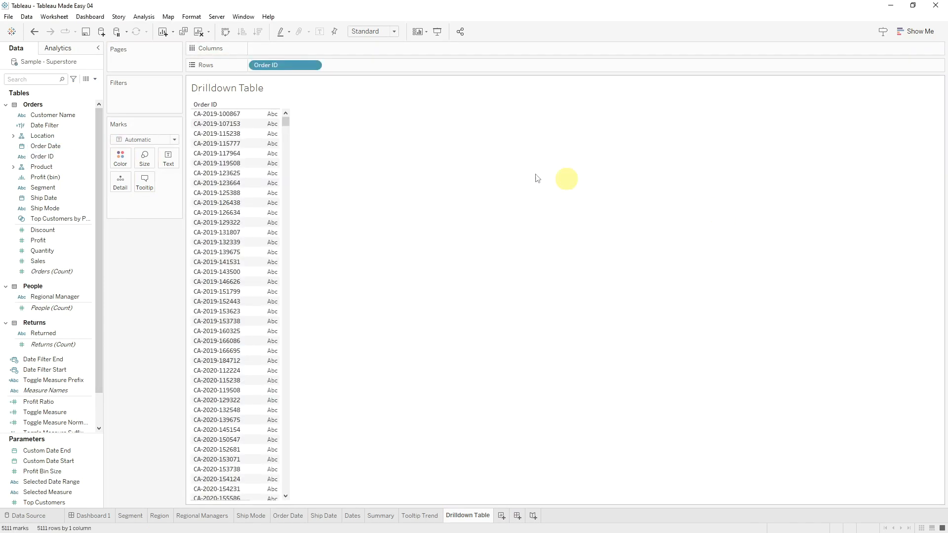
# Add Order Date to the rows after Order ID as a discrete date
pyautogui.click(64, 148)
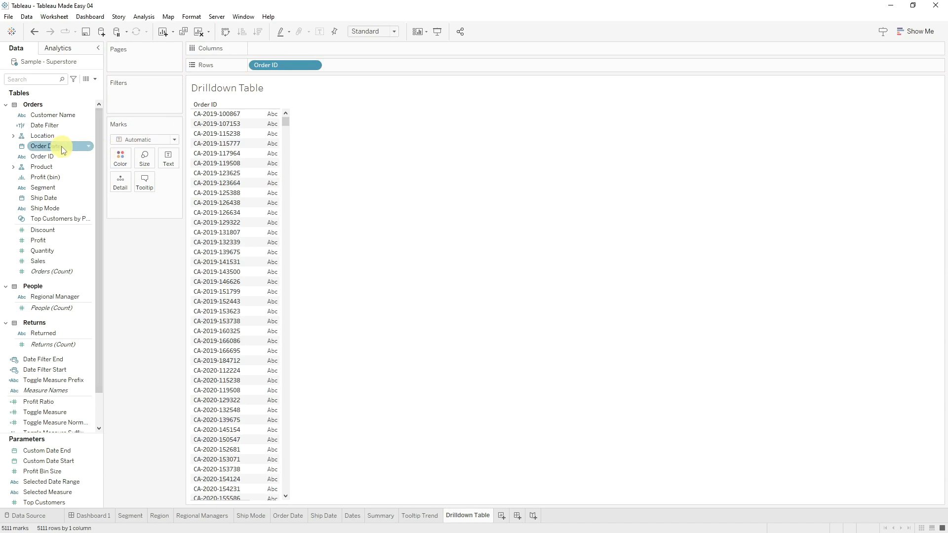
pyautogui.moveTo(63, 148); pyautogui.dragTo(364, 71)
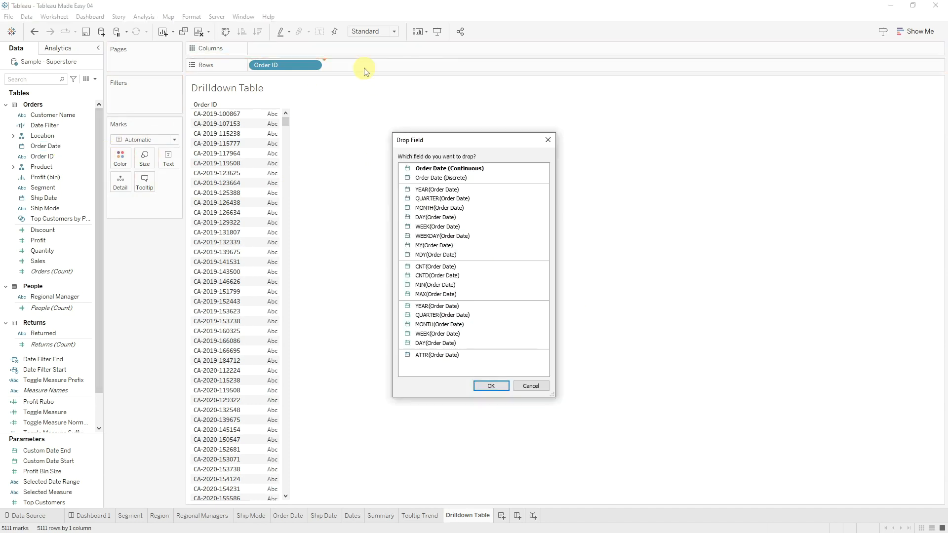
pyautogui.click(444, 177)
pyautogui.click(491, 390)
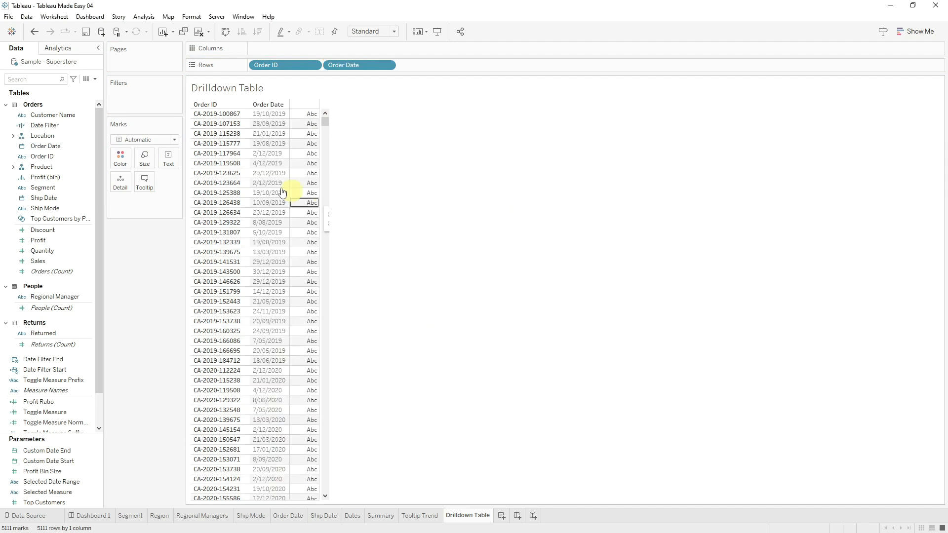
# Add the product fields Category, Sub-Category and Product Name to the rows after Order Date
pyautogui.click(13, 167)
pyautogui.moveTo(50, 177); pyautogui.dragTo(439, 69)
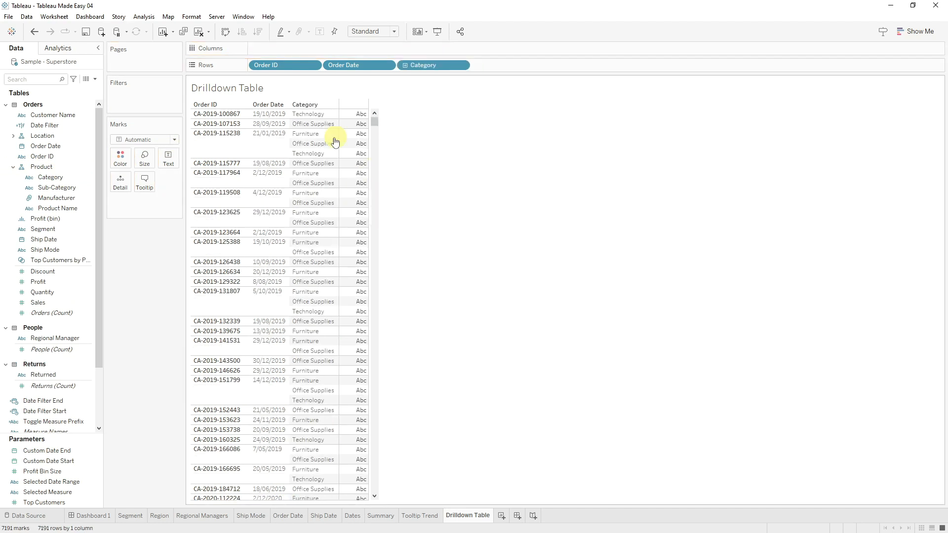
pyautogui.moveTo(64, 188); pyautogui.dragTo(522, 70)
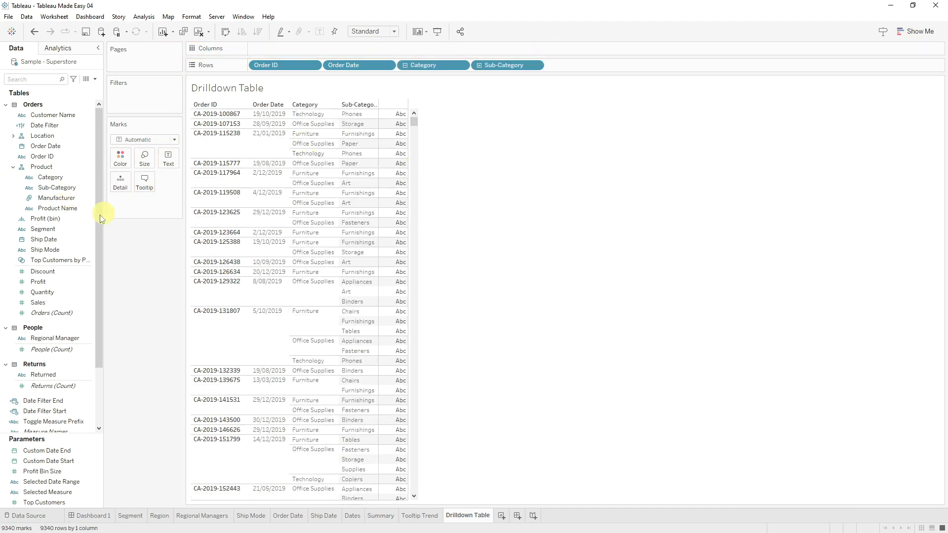
pyautogui.moveTo(63, 215); pyautogui.dragTo(609, 71)
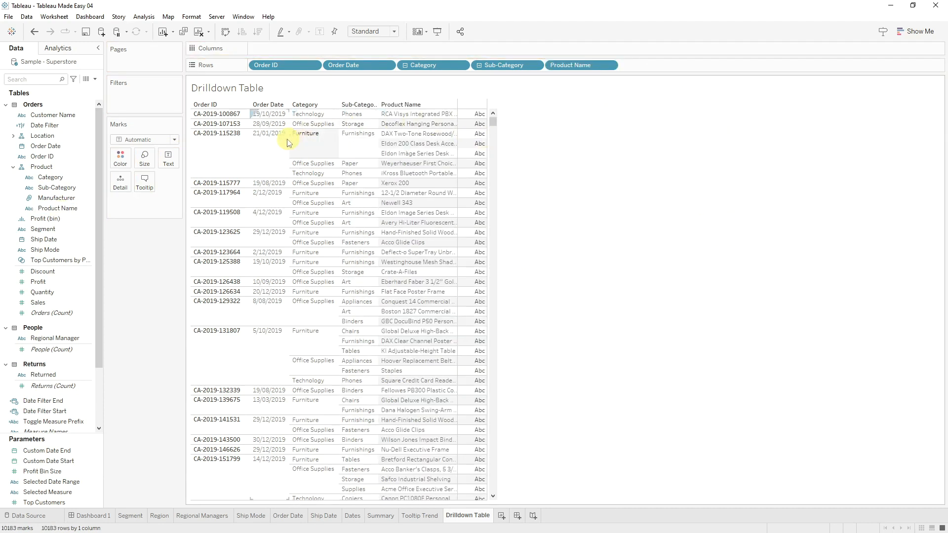
# Add Customer Name to the rows after Product Name
pyautogui.click(63, 240)
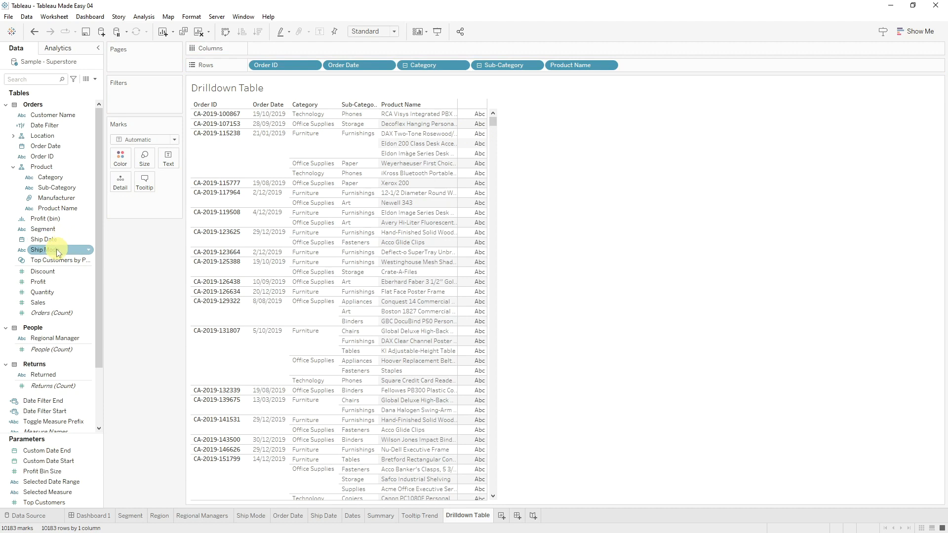
pyautogui.click(64, 157)
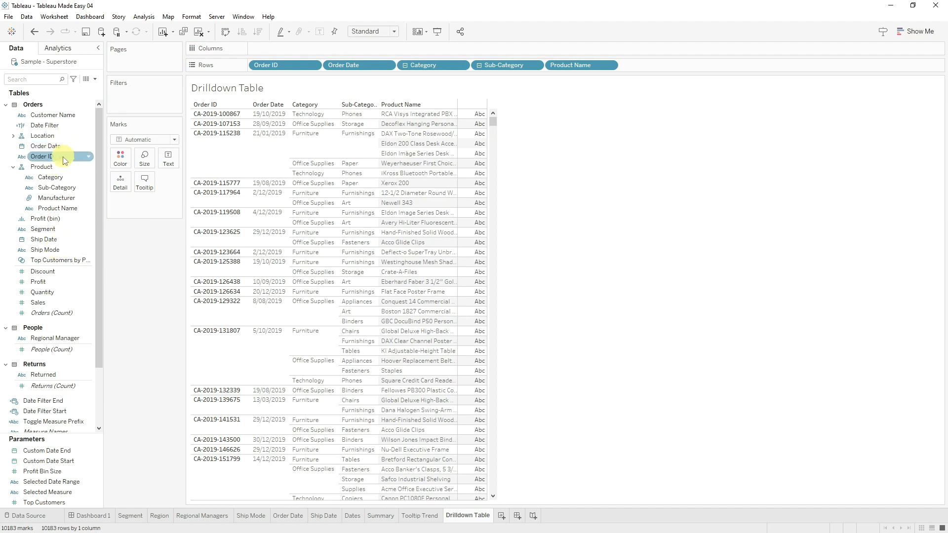
pyautogui.moveTo(63, 160)
pyautogui.mouseDown()
pyautogui.moveTo(64, 134)
pyautogui.moveTo(662, 68)
pyautogui.mouseUp()
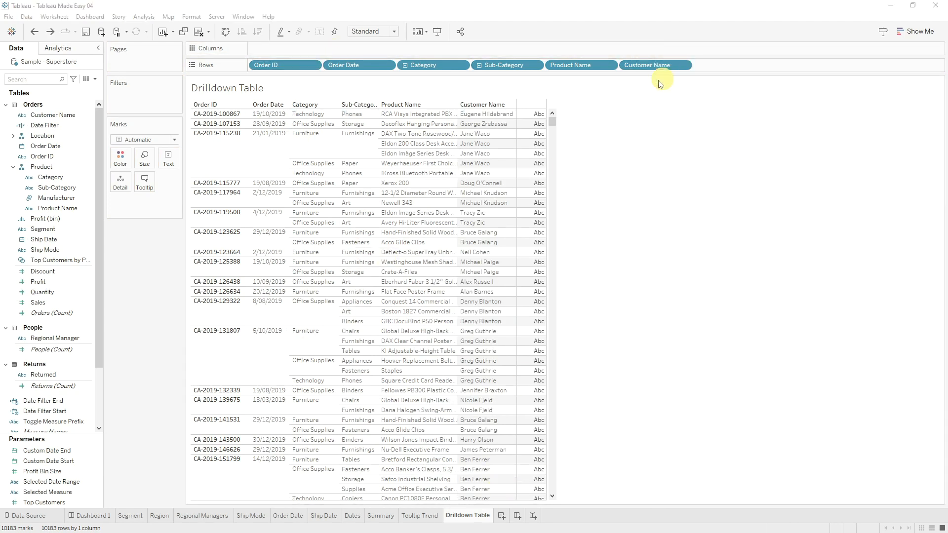
# Try Profit in the rows and remove it, and add Quantity, Profit and Sales as value columns in the table body
pyautogui.moveTo(72, 281)
pyautogui.mouseDown()
pyautogui.moveTo(727, 68)
pyautogui.moveTo(691, 85)
pyautogui.mouseUp()
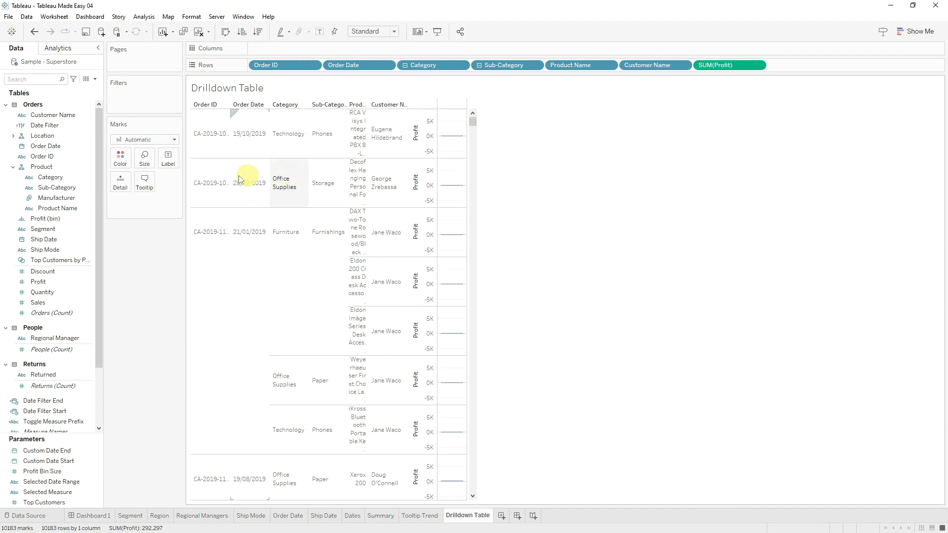
pyautogui.moveTo(719, 65); pyautogui.dragTo(143, 303)
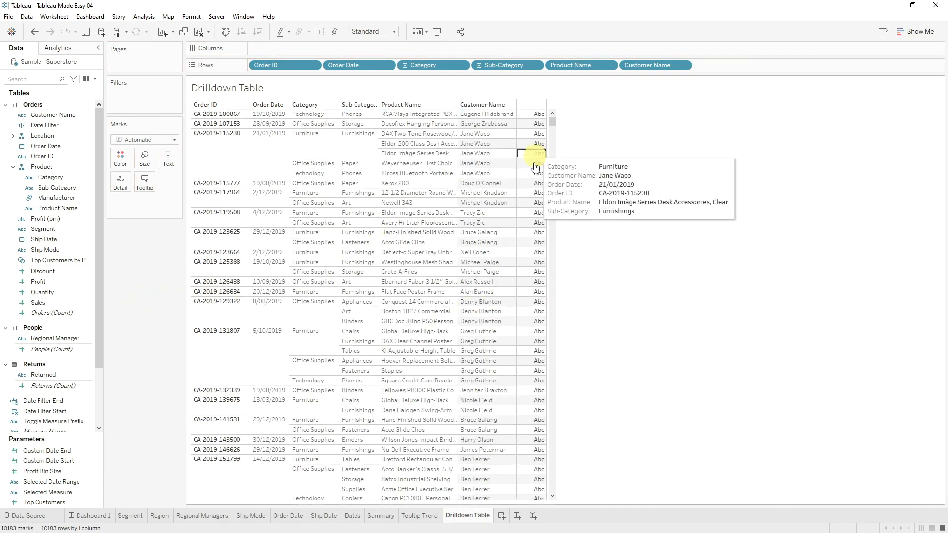
pyautogui.moveTo(65, 292); pyautogui.dragTo(540, 281)
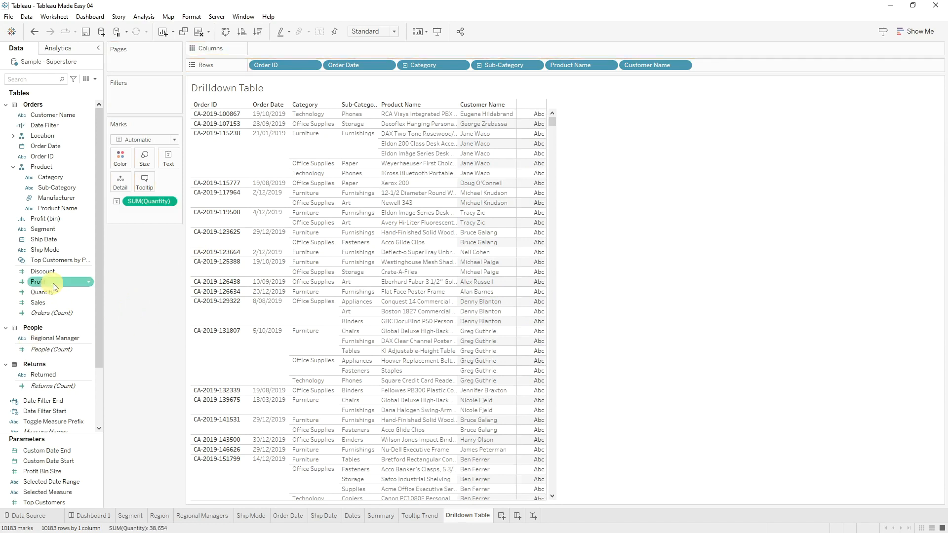
pyautogui.moveTo(57, 282); pyautogui.dragTo(541, 281)
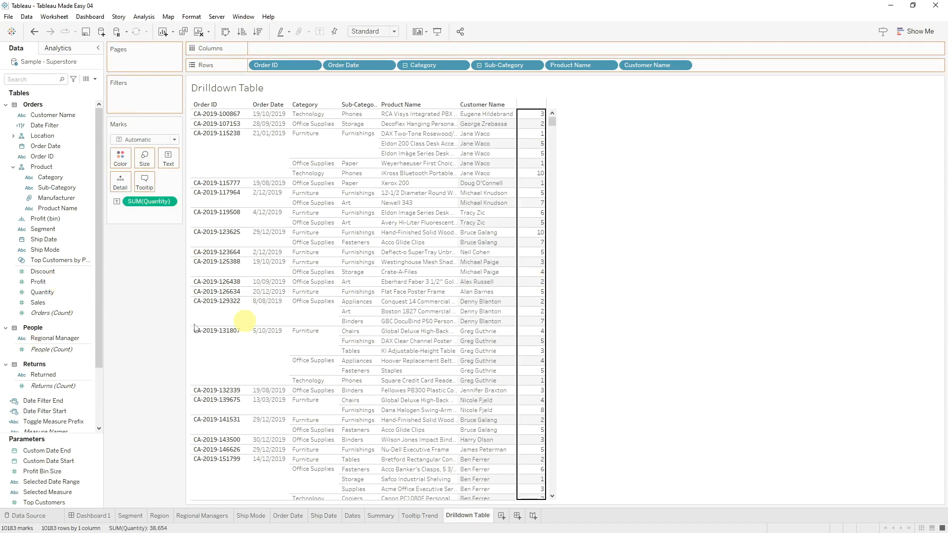
pyautogui.moveTo(63, 302); pyautogui.dragTo(581, 291)
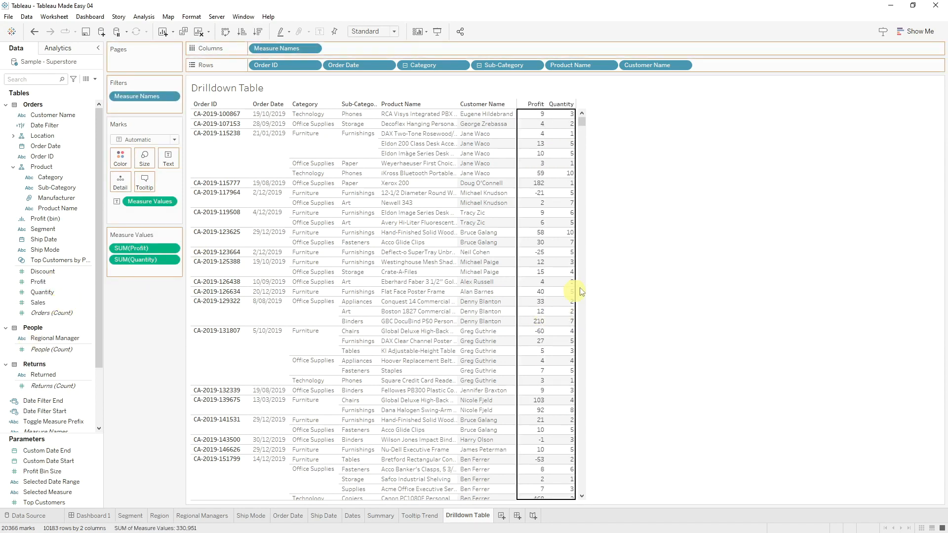
# Reorder the Drilldown Table's measure columns to Quantity, Sales, Profit
pyautogui.moveTo(627, 105); pyautogui.dragTo(625, 106)
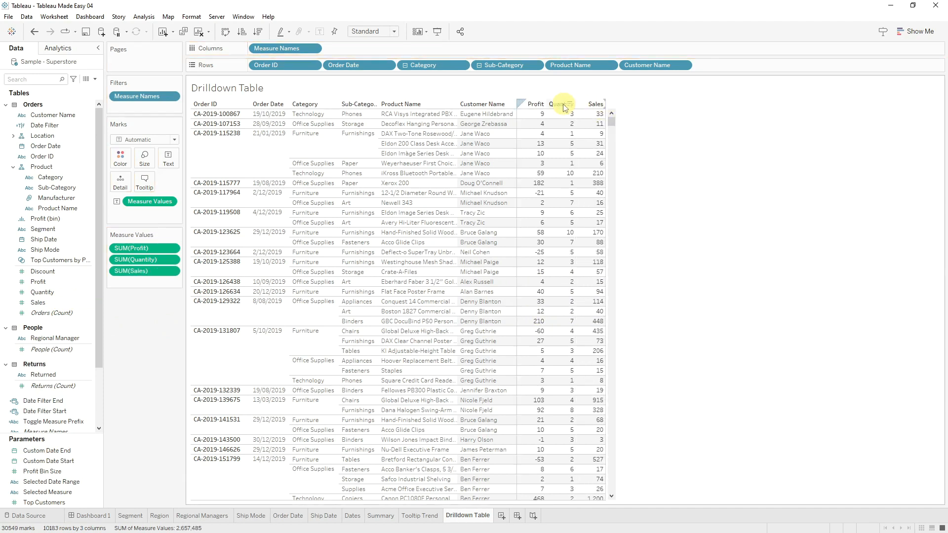
pyautogui.click(596, 104)
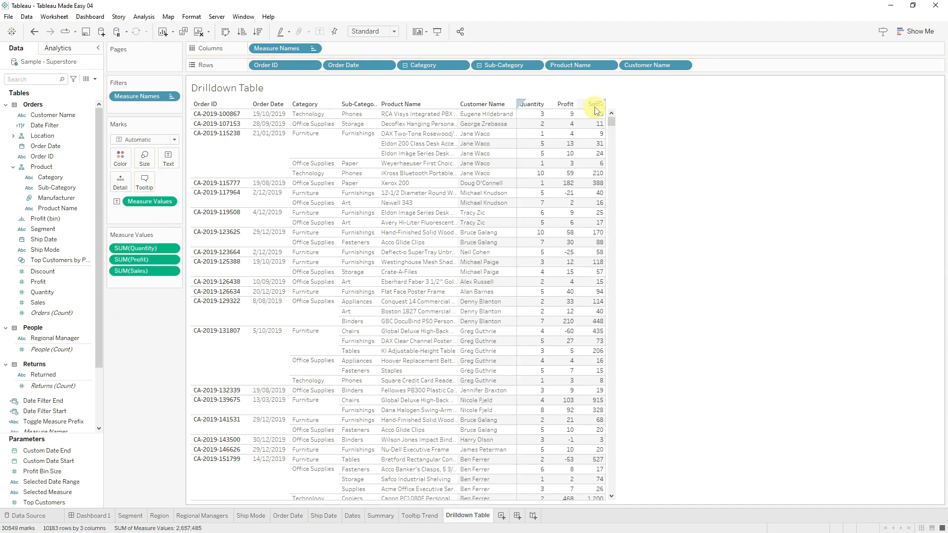
pyautogui.moveTo(558, 110); pyautogui.dragTo(561, 108)
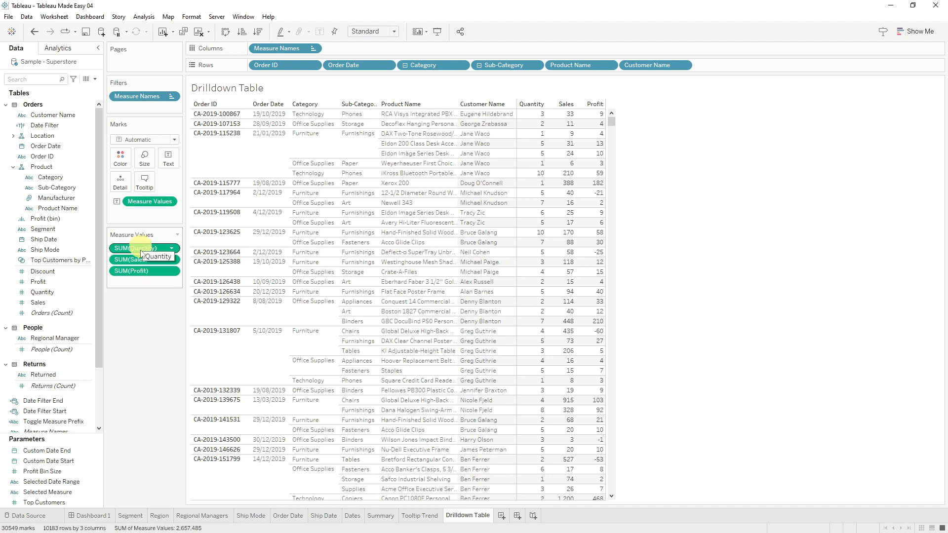
# Set the number format of the Sales measure to Currency (Standard)
pyautogui.moveTo(580, 121)
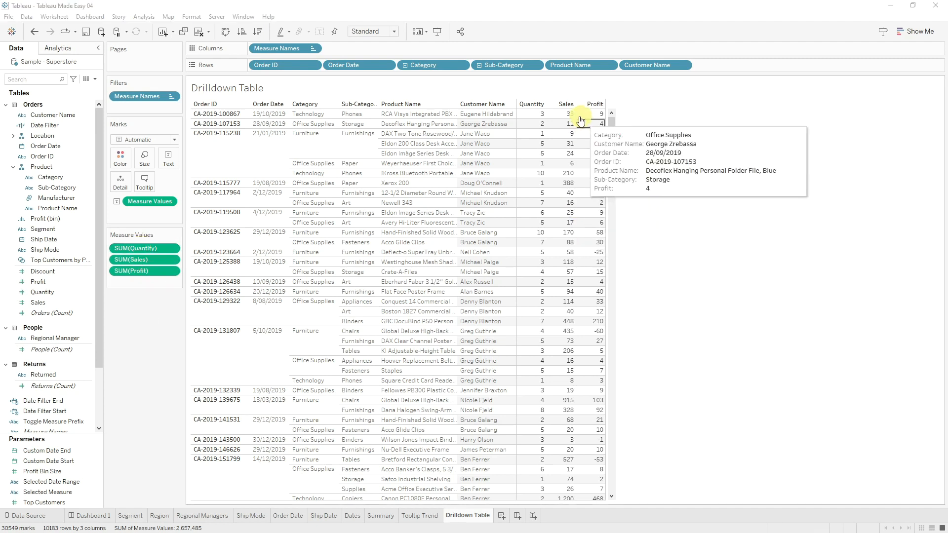
pyautogui.rightClick(159, 261)
pyautogui.click(210, 309)
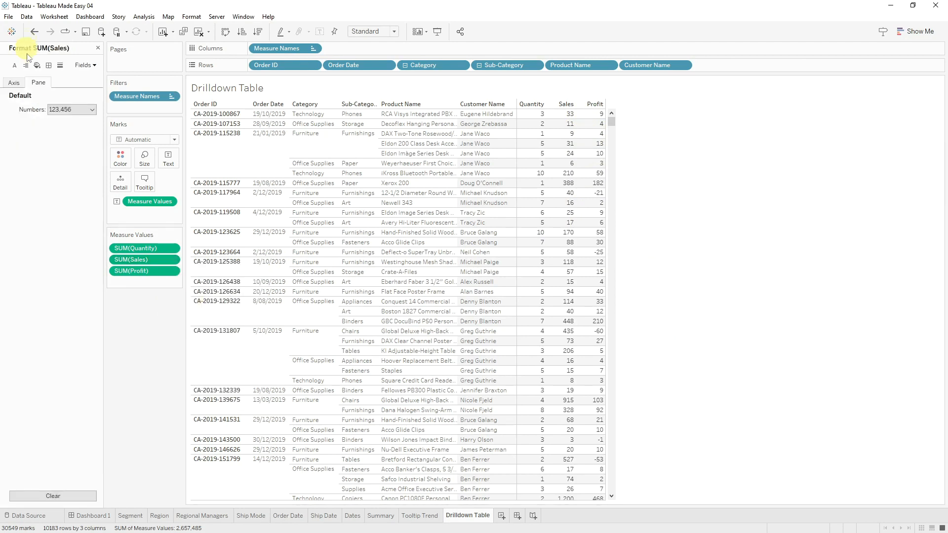
pyautogui.click(62, 110)
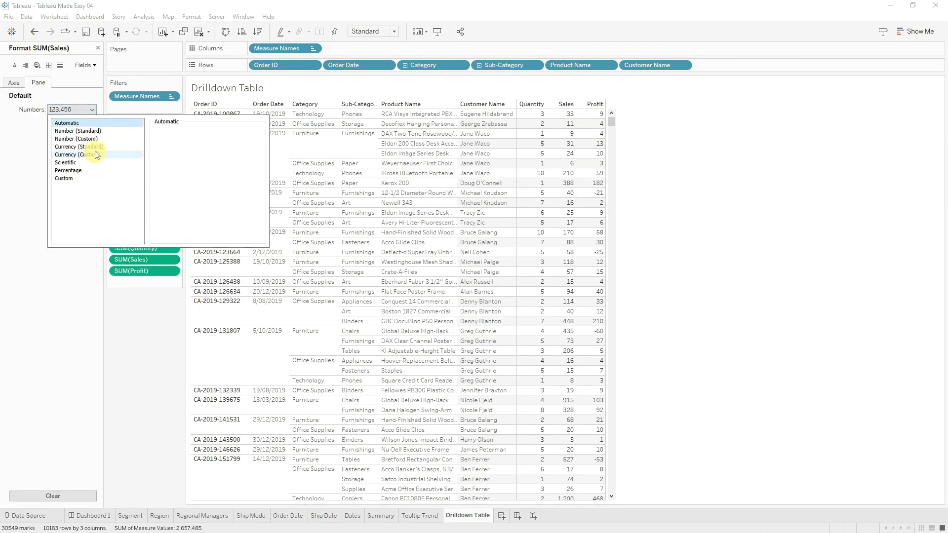
pyautogui.click(79, 147)
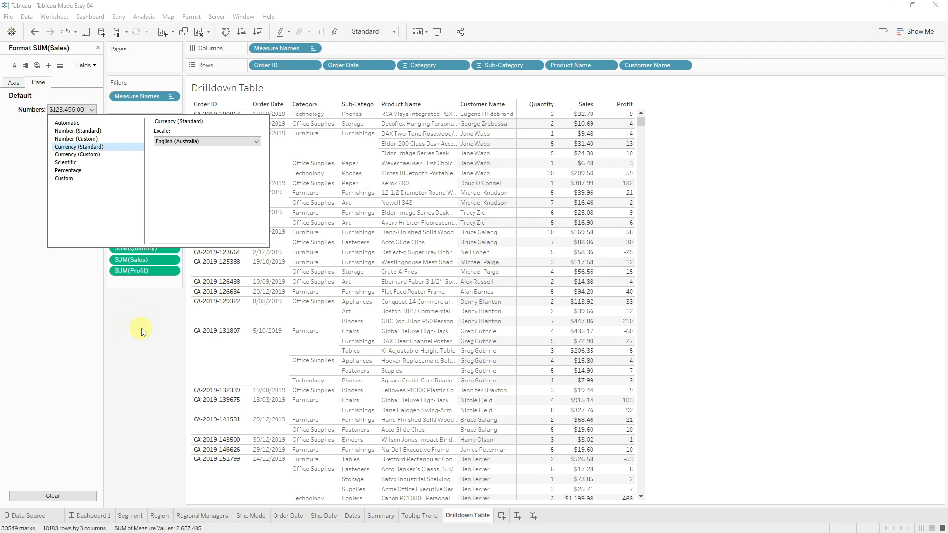
pyautogui.click(143, 325)
# Set the number format of the Profit measure to Currency (Standard)
pyautogui.rightClick(144, 269)
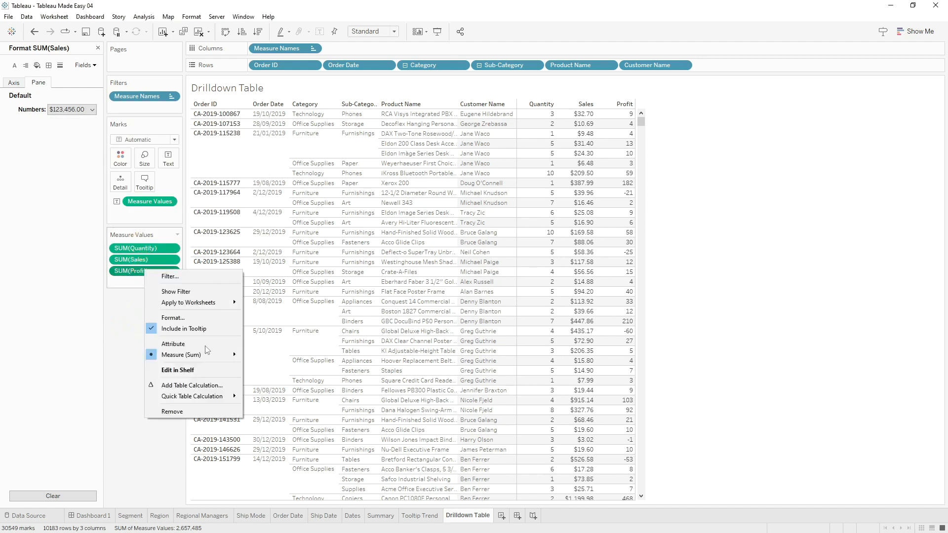
pyautogui.click(173, 317)
pyautogui.click(75, 110)
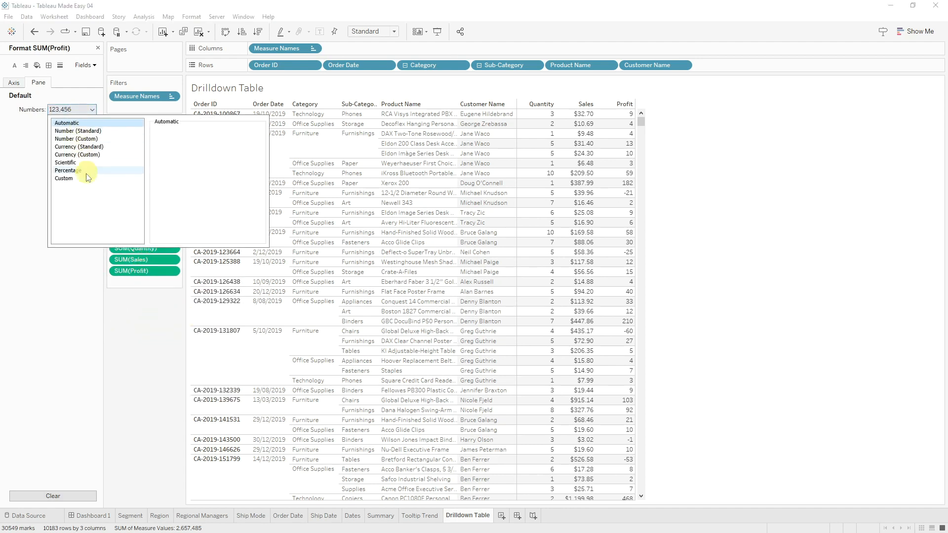
pyautogui.click(77, 147)
pyautogui.click(35, 311)
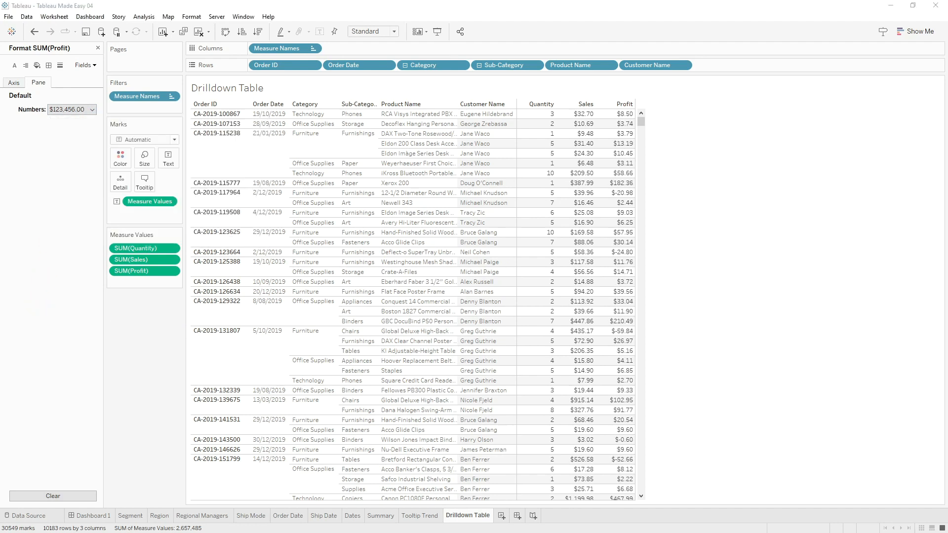
pyautogui.click(484, 361)
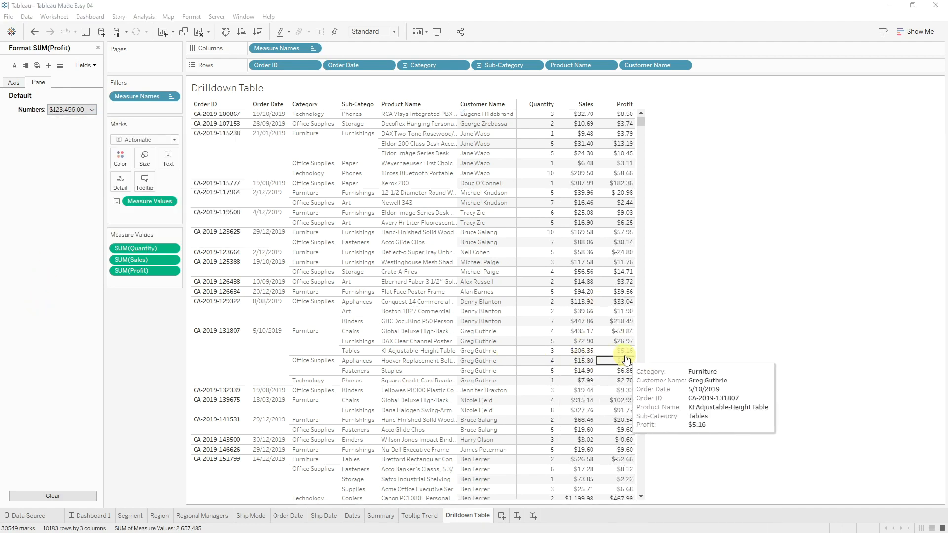
# Reduce the Drilldown Table's row banding level to its lowest setting, so the shading alternates by order
pyautogui.moveTo(635, 363)
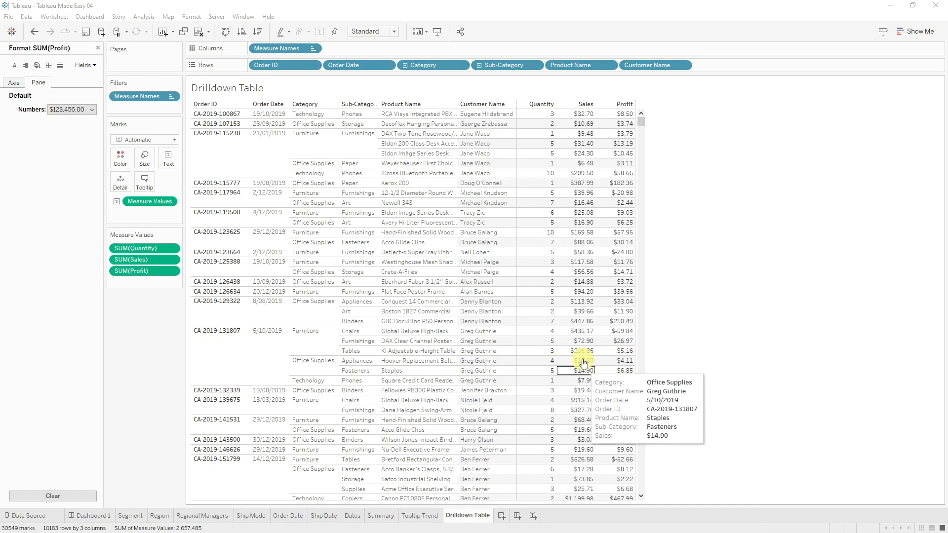
pyautogui.rightClick(223, 357)
pyautogui.click(265, 403)
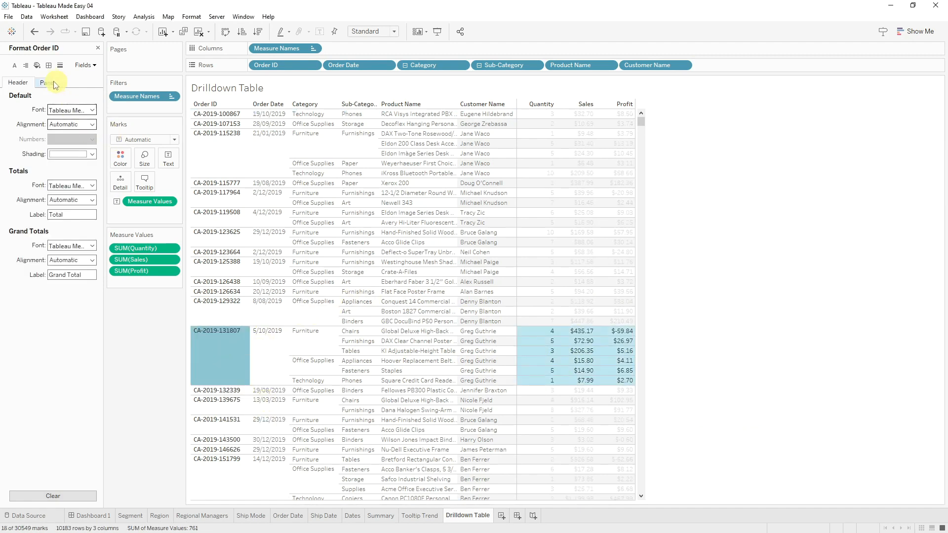
pyautogui.click(37, 65)
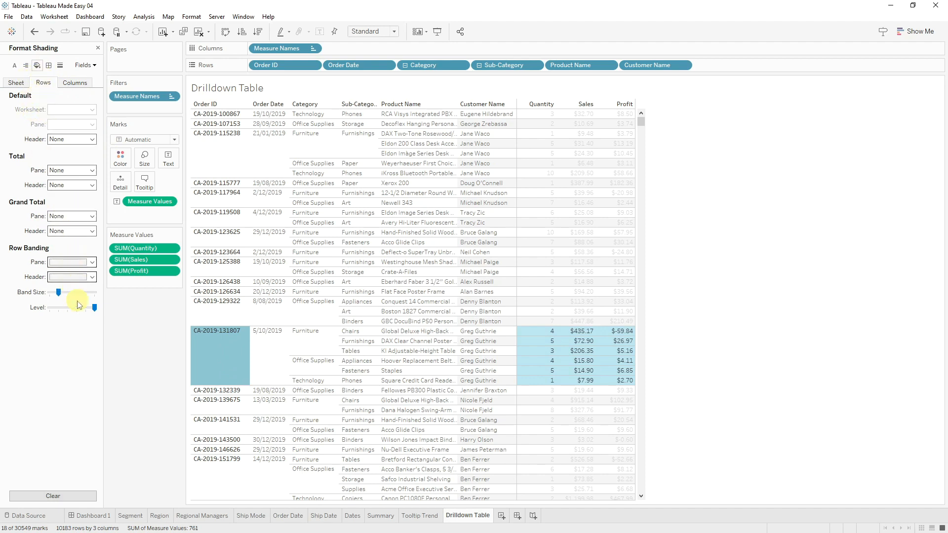
pyautogui.click(50, 307)
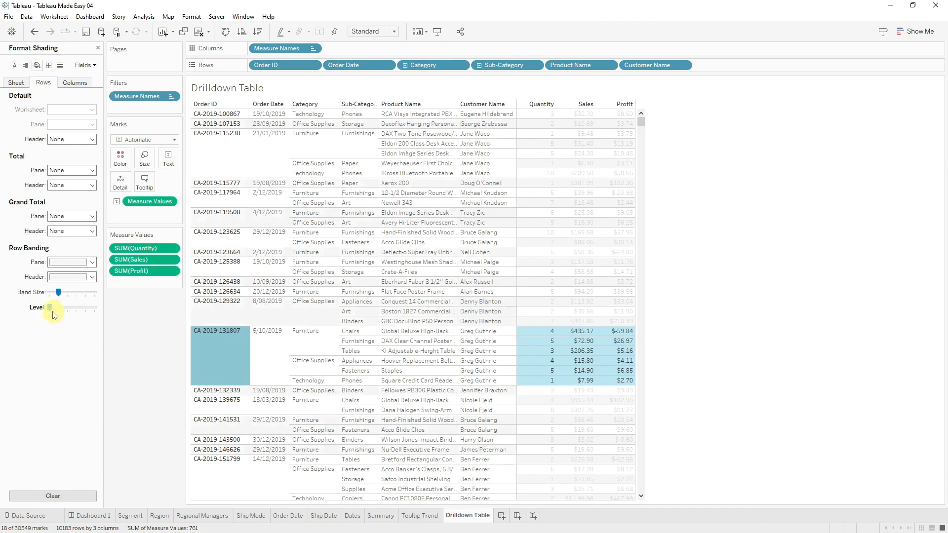
pyautogui.click(206, 362)
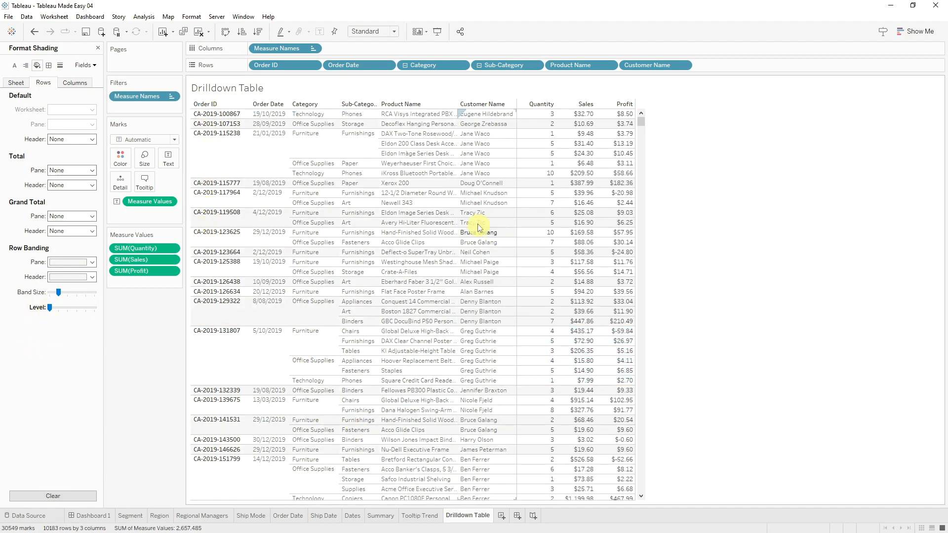
# Show column grand totals for the Drilldown Table
pyautogui.moveTo(608, 188)
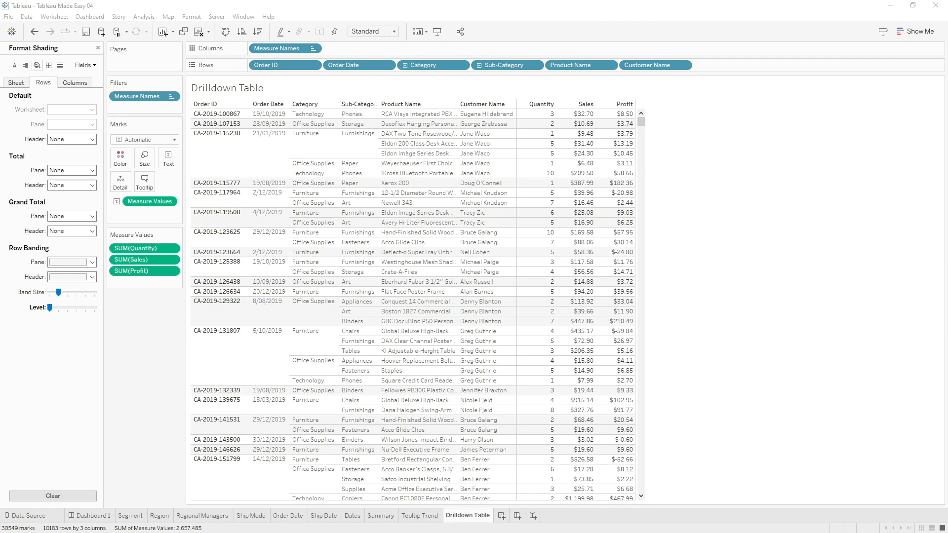
pyautogui.moveTo(640, 121); pyautogui.dragTo(591, 522)
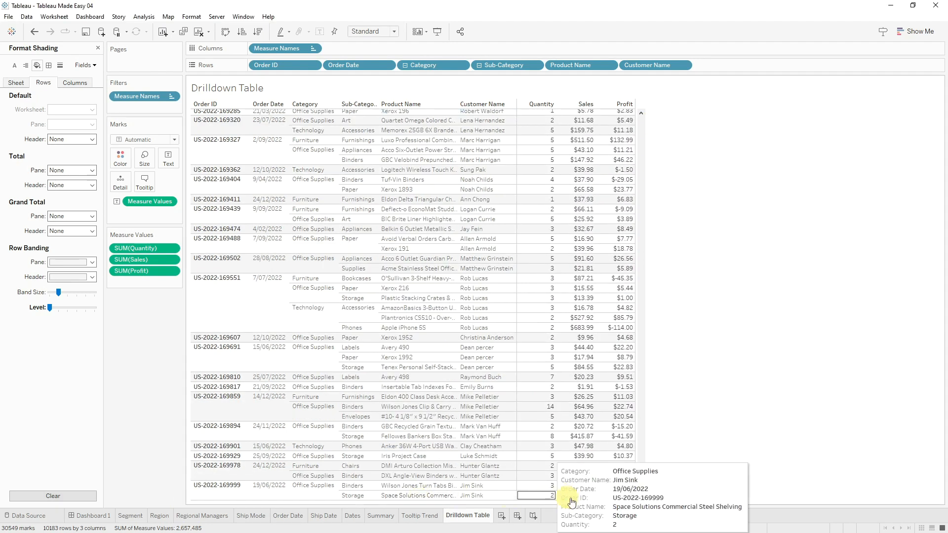
pyautogui.click(143, 18)
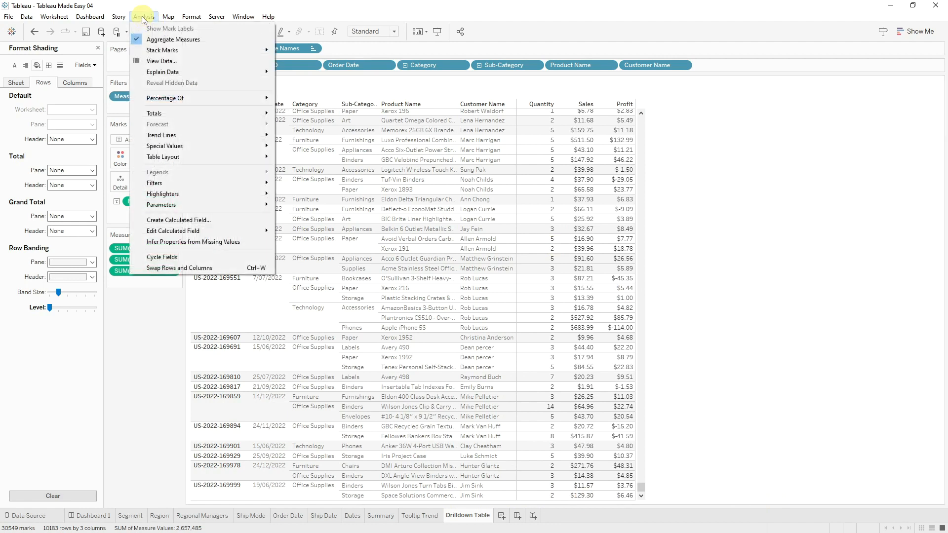
pyautogui.moveTo(182, 113)
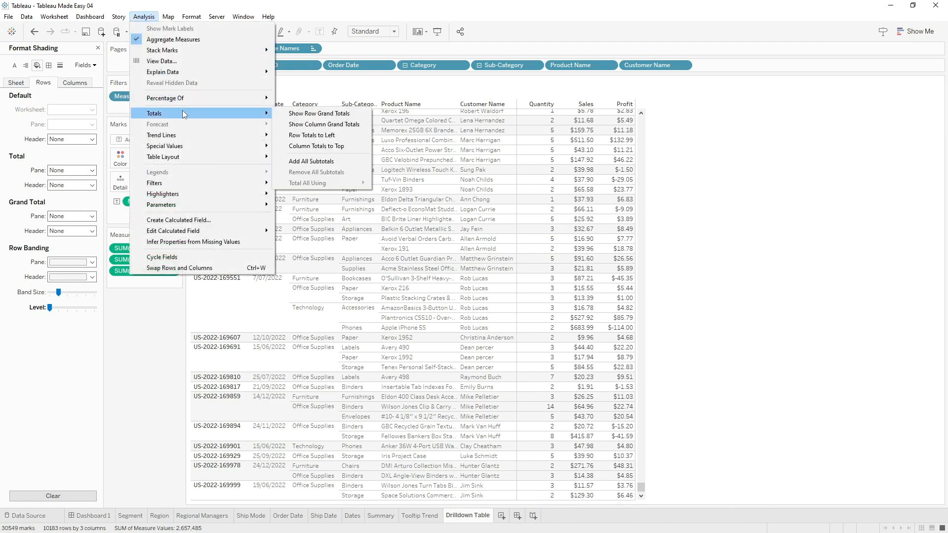
pyautogui.click(322, 125)
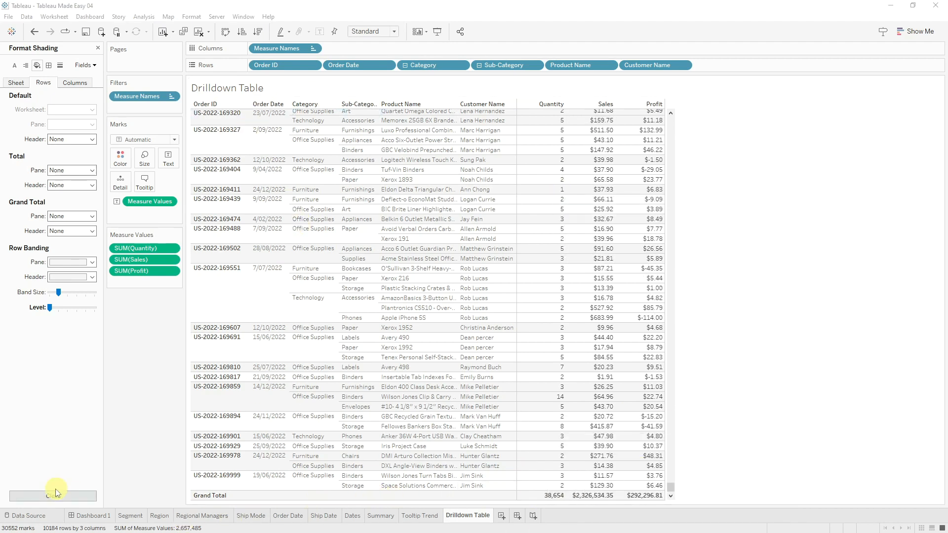
# Rename the Dashboard 1 dashboard as Executive Summary
pyautogui.click(91, 517)
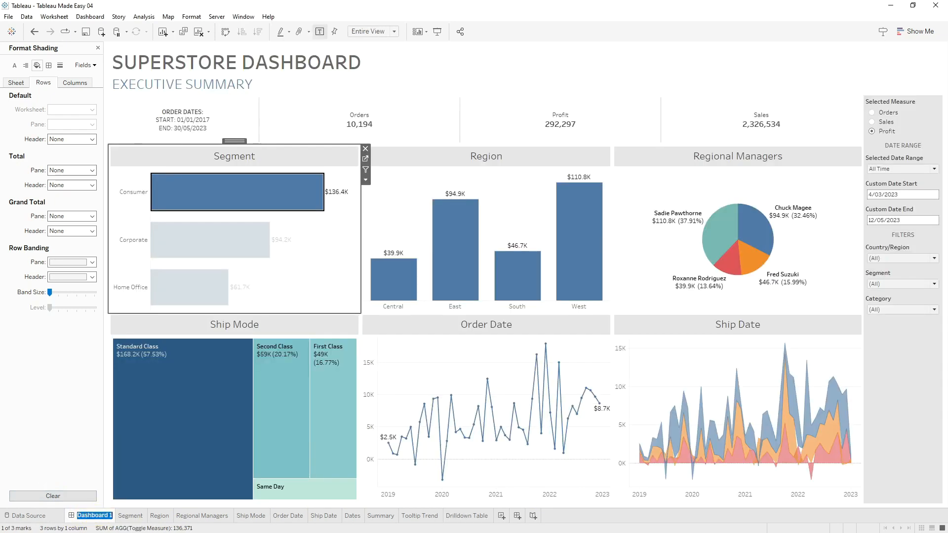
pyautogui.write('Executive Summary')
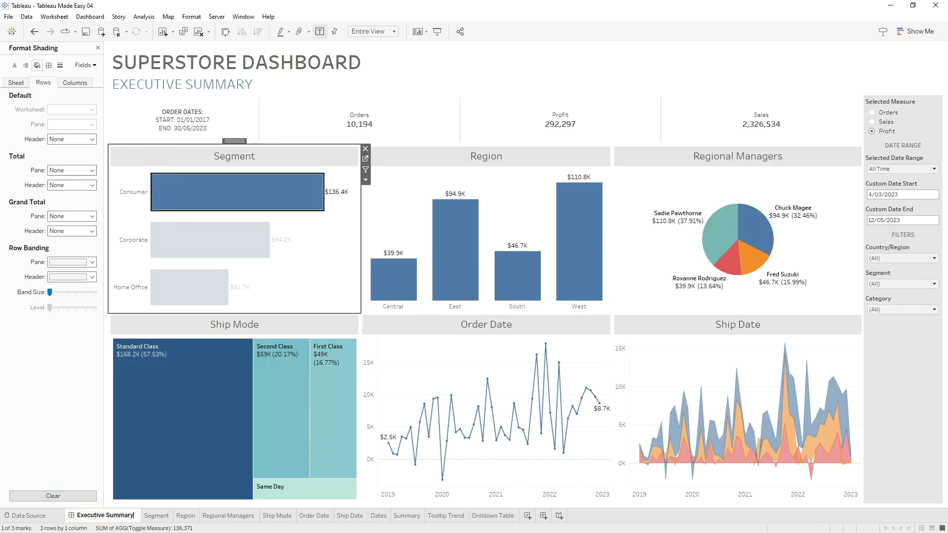
pyautogui.press('Return')
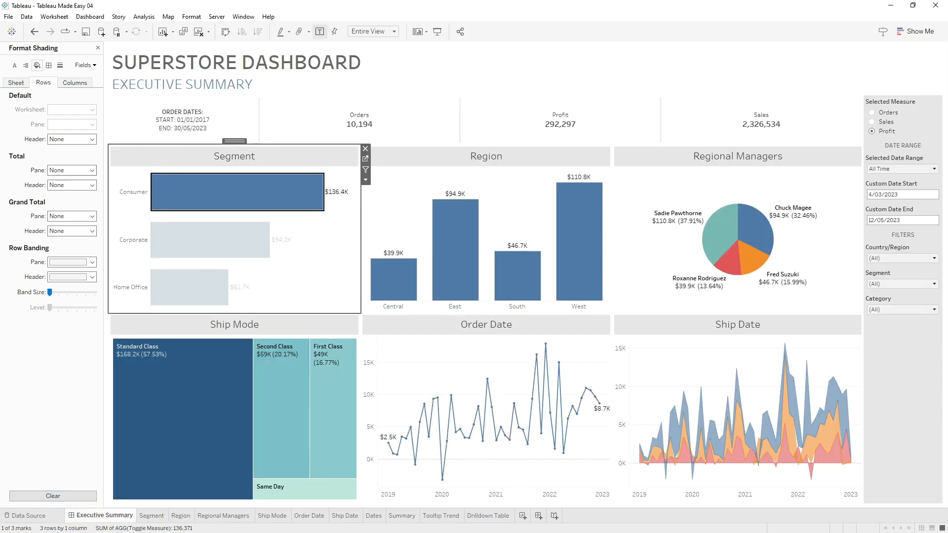
# Create a new dashboard named Drilldown and place it directly after Executive Summary
pyautogui.click(540, 516)
pyautogui.moveTo(545, 517); pyautogui.dragTo(152, 518)
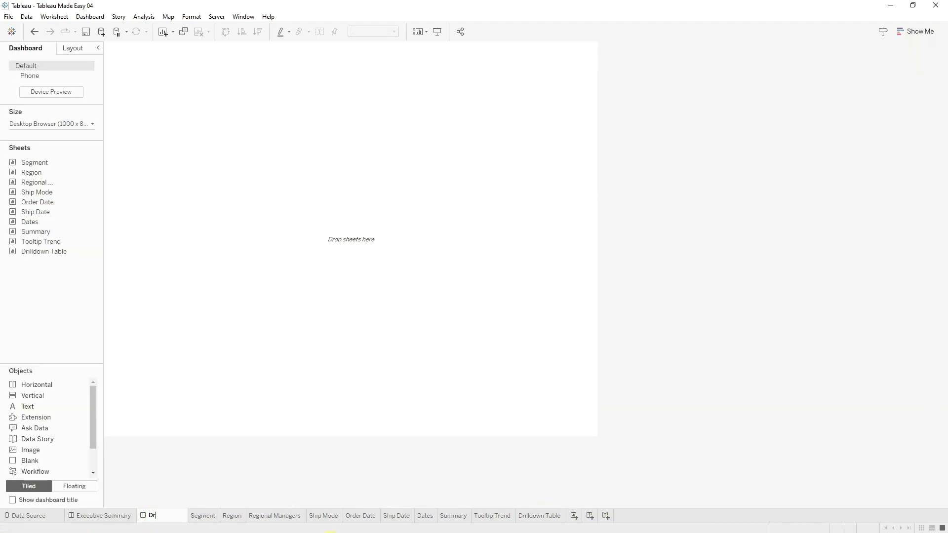
pyautogui.write('n')
pyautogui.press('Return')
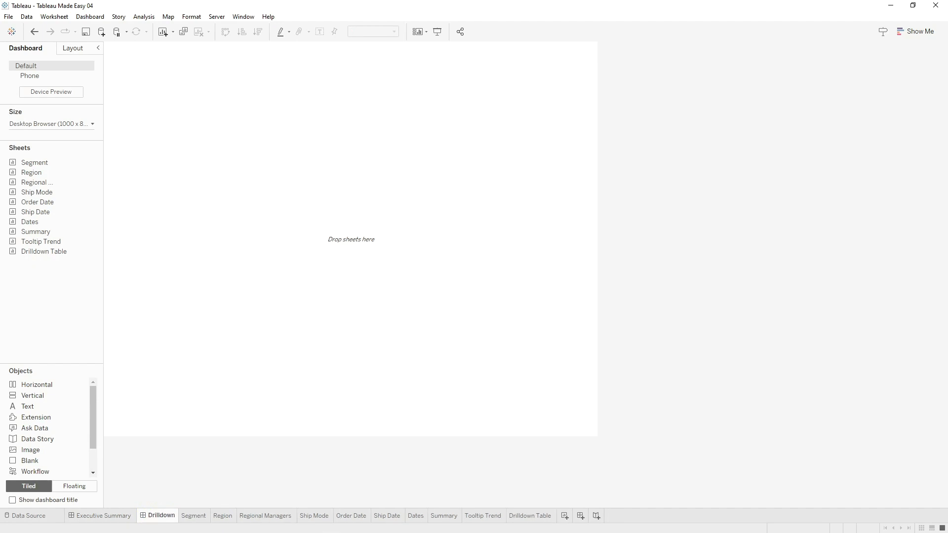
# Set the Drilldown dashboard's size to Automatic
pyautogui.click(75, 125)
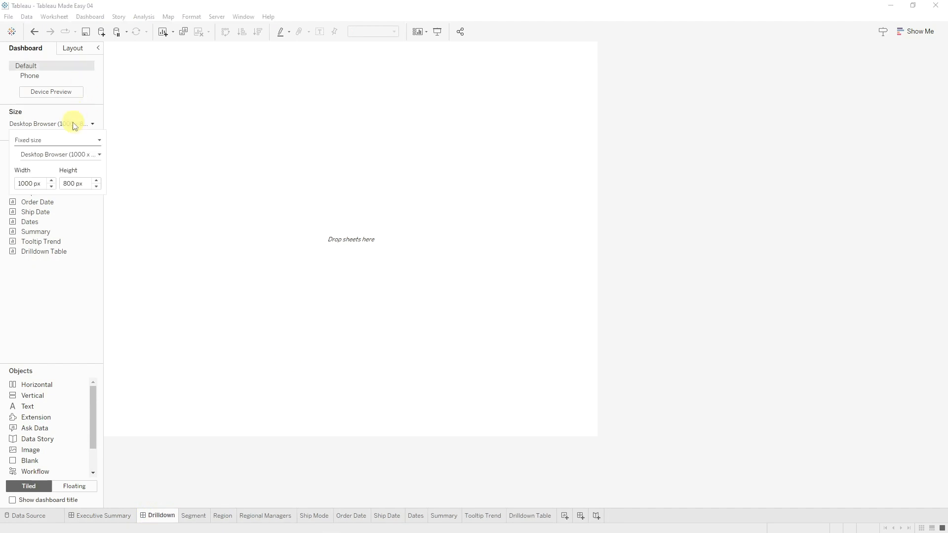
pyautogui.click(59, 143)
pyautogui.click(55, 157)
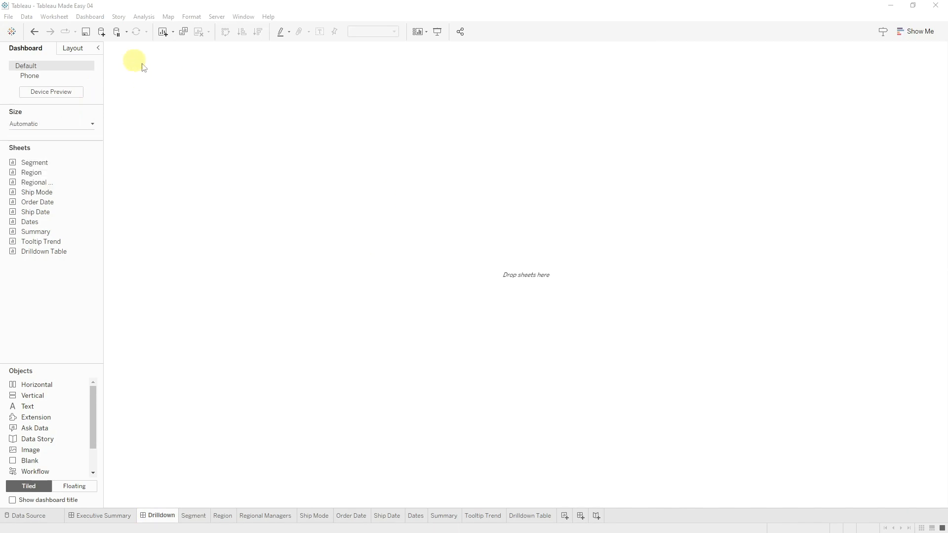
# Copy the title text from the Executive Summary dashboard
pyautogui.click(102, 515)
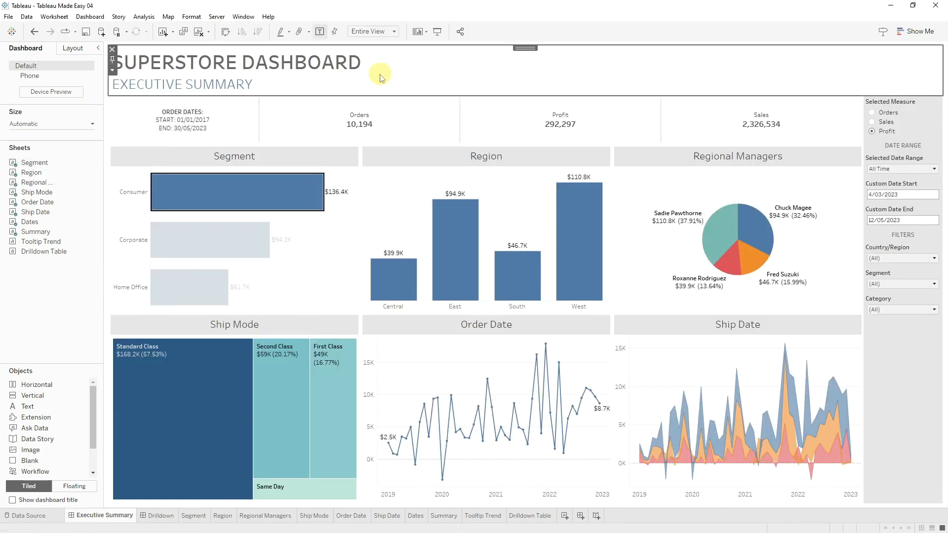
pyautogui.doubleClick(381, 77)
pyautogui.hotkey('ctrl', 'c')
pyautogui.click(553, 335)
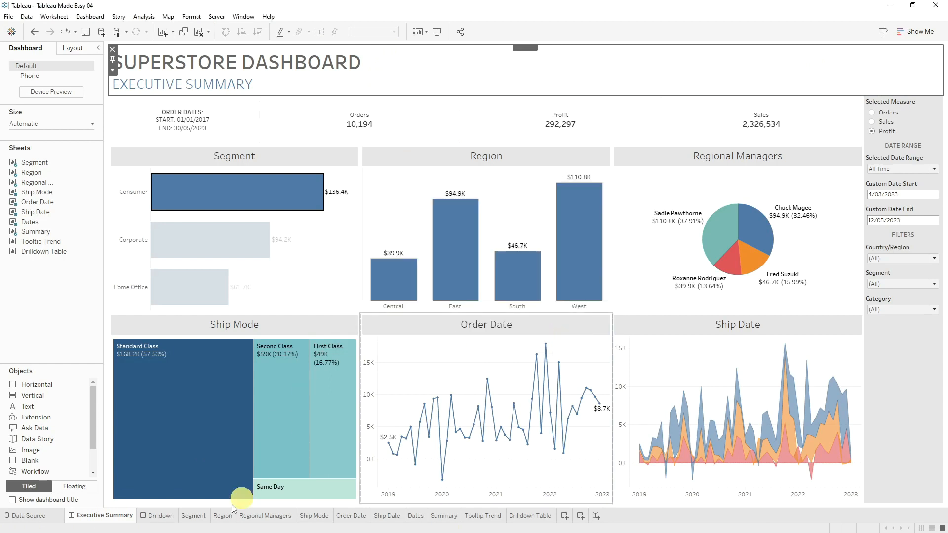
# Add a text object to the Drilldown dashboard with the copied title, changing its second line to DRILLDOWN TABLE
pyautogui.click(158, 515)
pyautogui.moveTo(48, 408); pyautogui.dragTo(384, 128)
pyautogui.hotkey('ctrl', 'v')
pyautogui.click(522, 251)
pyautogui.keyDown('shift'); pyautogui.click(335, 259); pyautogui.keyUp('shift')
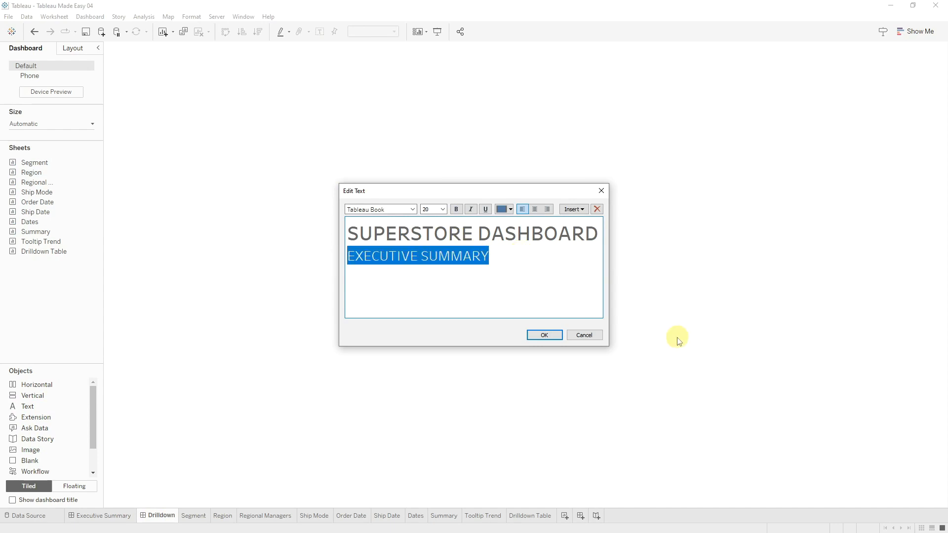
pyautogui.write('DRILLDOWN TABLE')
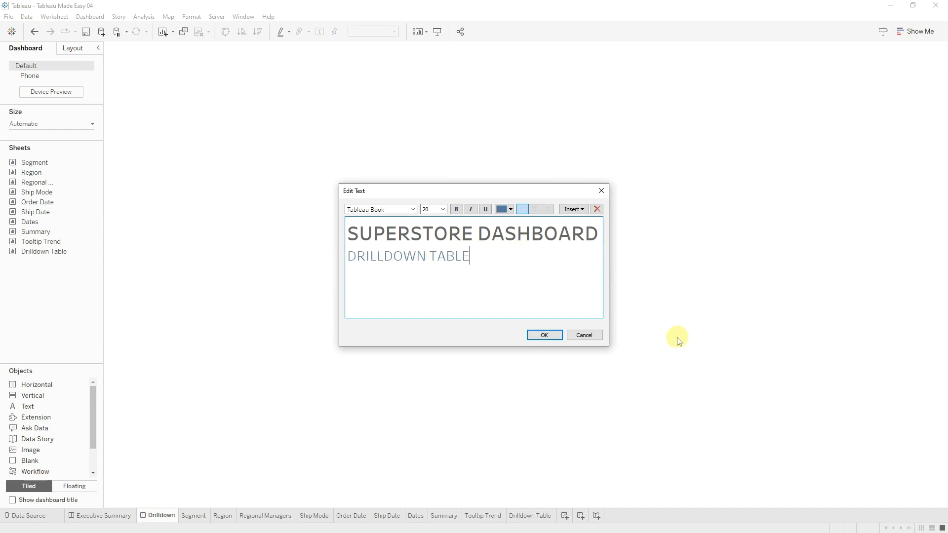
pyautogui.click(557, 334)
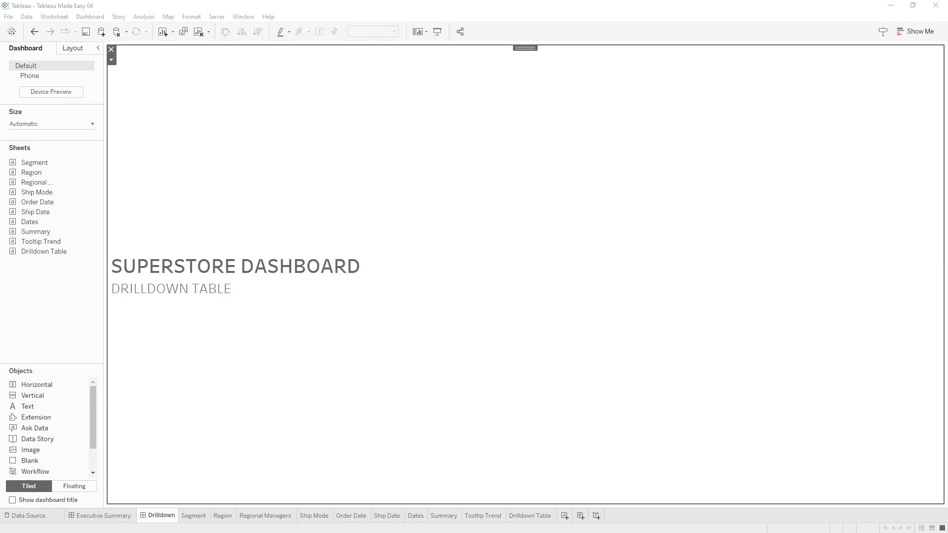
# Add a vertical container to the Drilldown dashboard, move the title text into it and check the item hierarchy
pyautogui.click(74, 48)
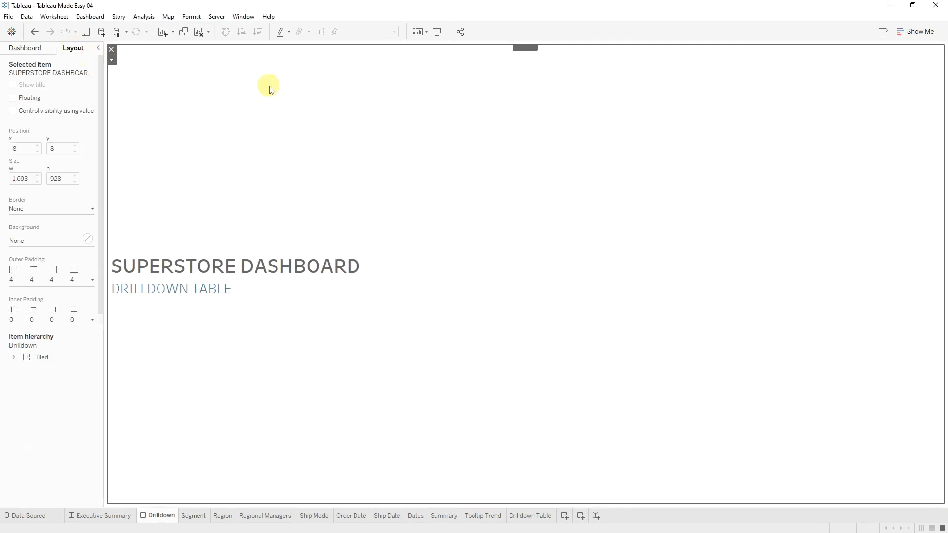
pyautogui.click(14, 358)
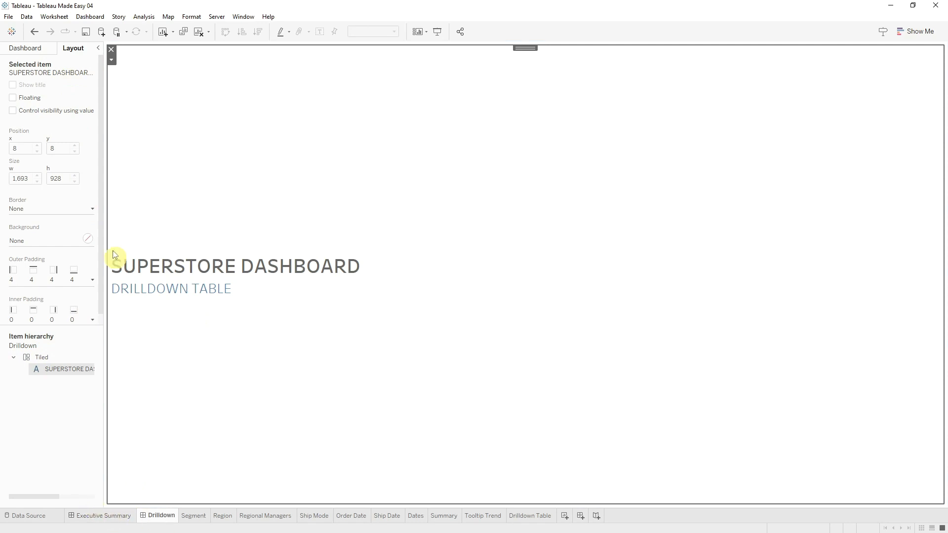
pyautogui.click(34, 47)
pyautogui.moveTo(47, 395); pyautogui.dragTo(124, 370)
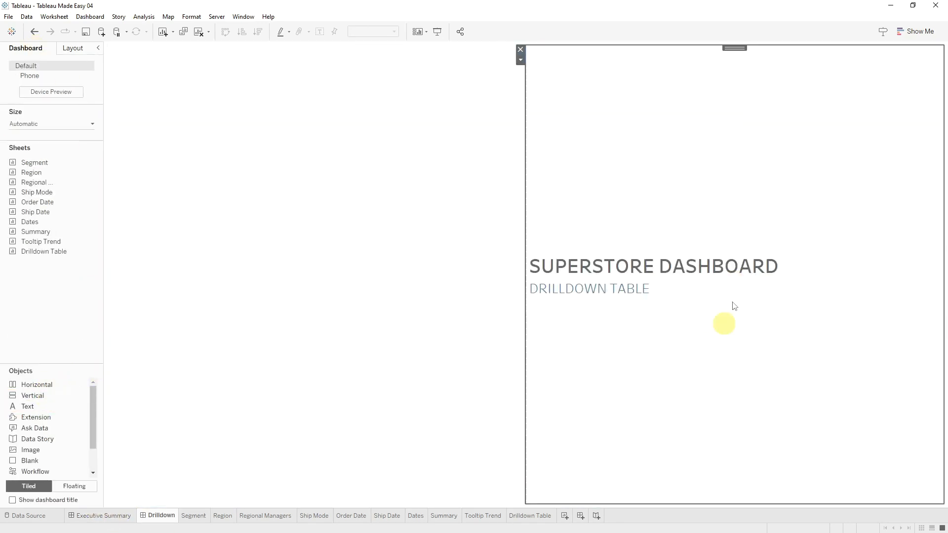
pyautogui.moveTo(735, 54); pyautogui.dragTo(390, 125)
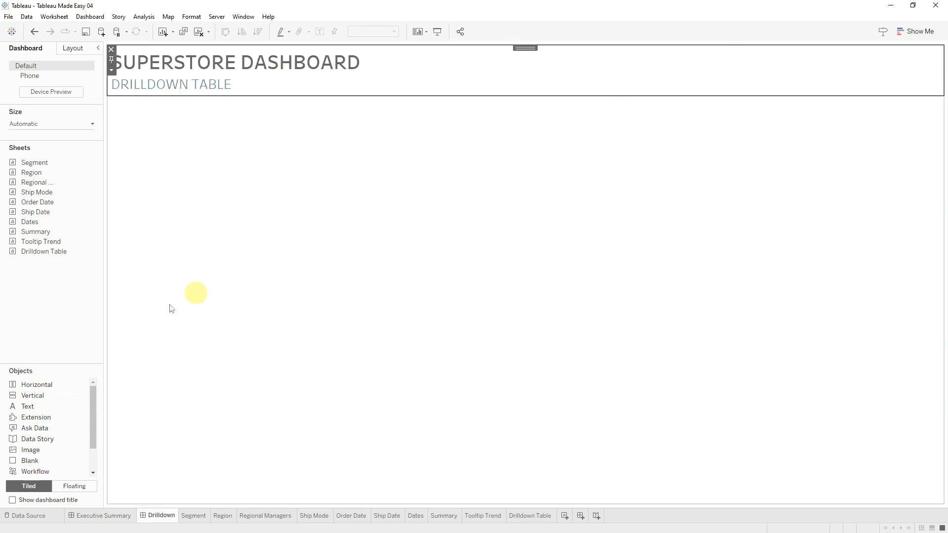
pyautogui.click(74, 47)
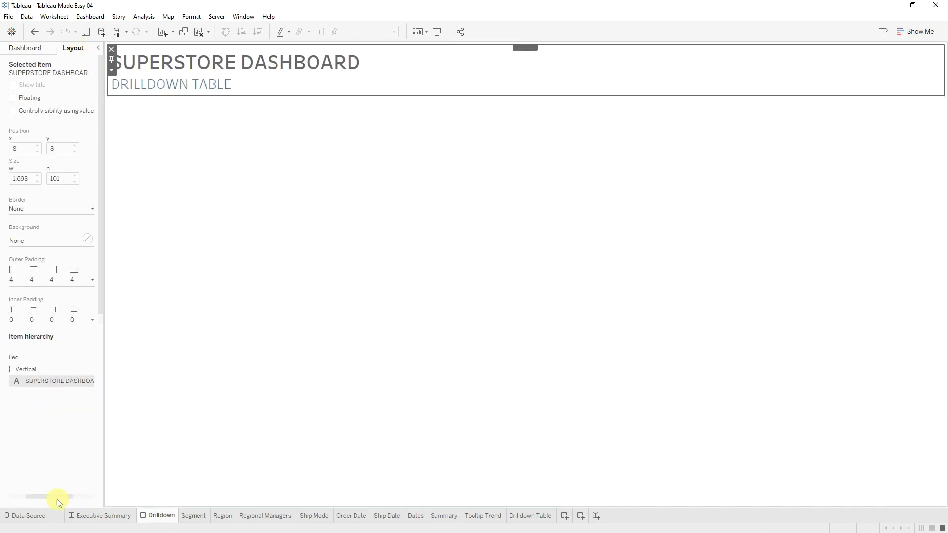
pyautogui.moveTo(58, 497); pyautogui.dragTo(11, 495)
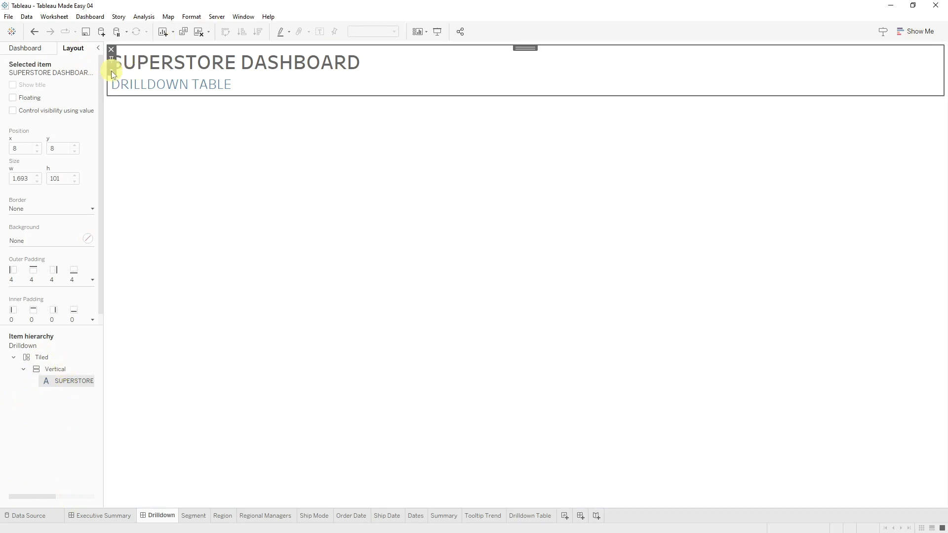
pyautogui.press('Escape')
pyautogui.click(267, 85)
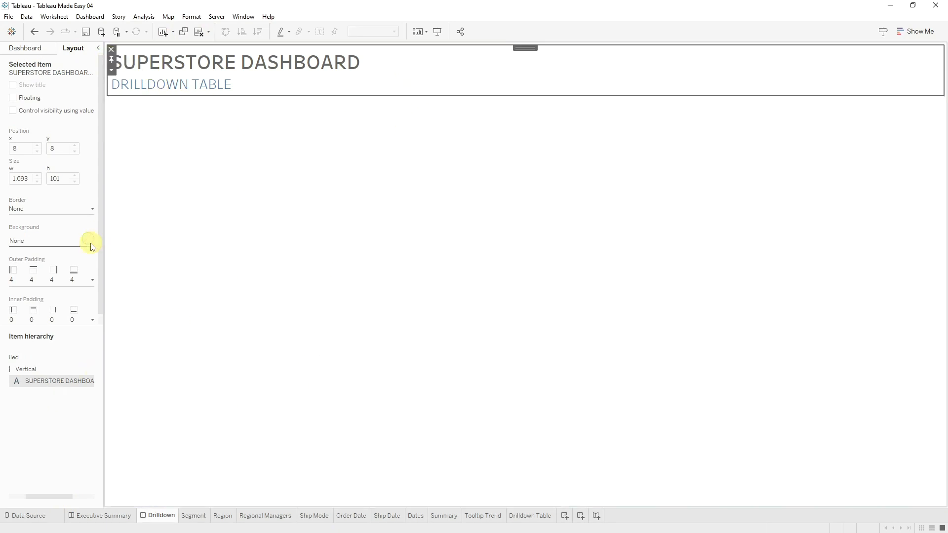
# Place the Drilldown Table sheet below the title inside the vertical container, without its sheet title
pyautogui.click(39, 53)
pyautogui.moveTo(43, 251); pyautogui.dragTo(335, 247)
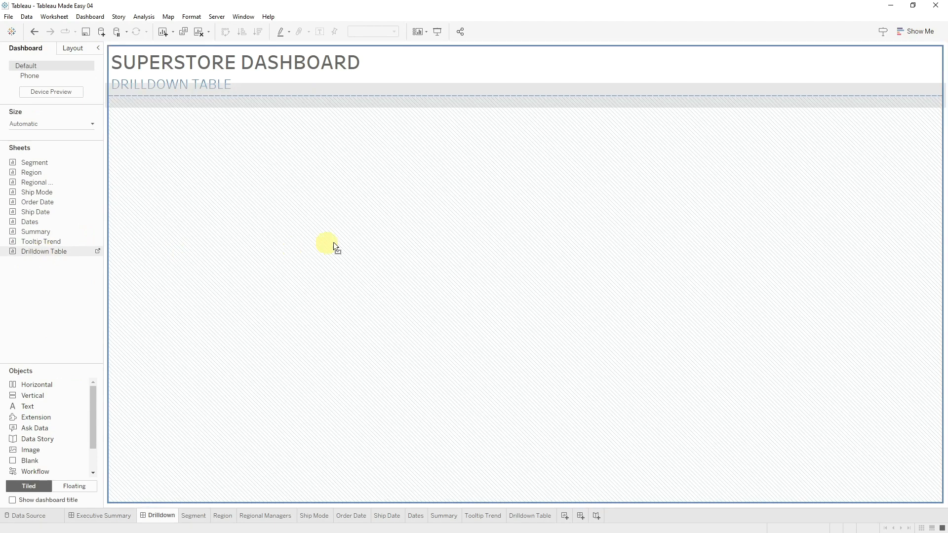
pyautogui.moveTo(662, 376); pyautogui.dragTo(668, 345)
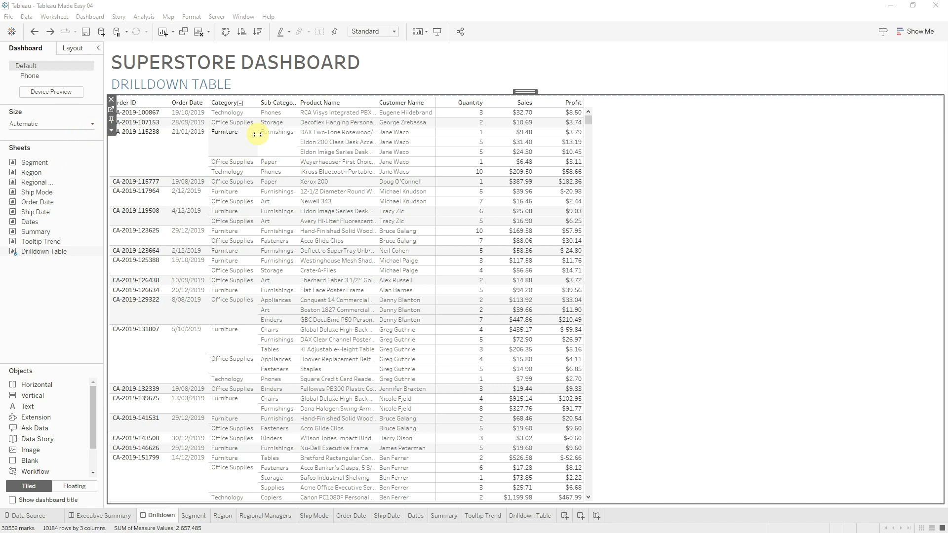
# Widen the Sub-Category, Product Name and Customer Name columns of the table to fit their text
pyautogui.moveTo(299, 138); pyautogui.dragTo(342, 142)
pyautogui.moveTo(403, 134); pyautogui.dragTo(516, 146)
pyautogui.moveTo(580, 161); pyautogui.dragTo(640, 137)
pyautogui.moveTo(504, 125); pyautogui.dragTo(565, 131)
pyautogui.moveTo(665, 158); pyautogui.dragTo(666, 158)
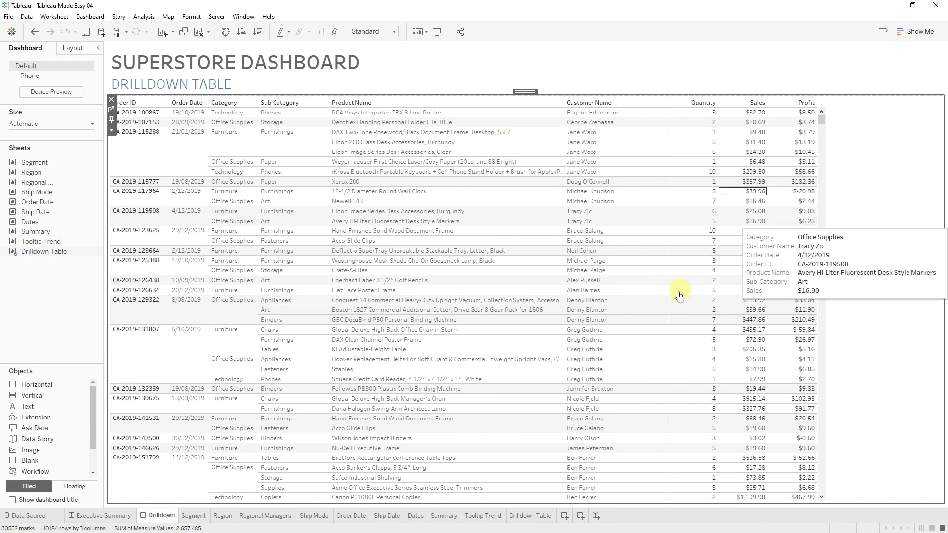
# Set the Drilldown Table to Fit Width on the dashboard and deselect it
pyautogui.click(111, 131)
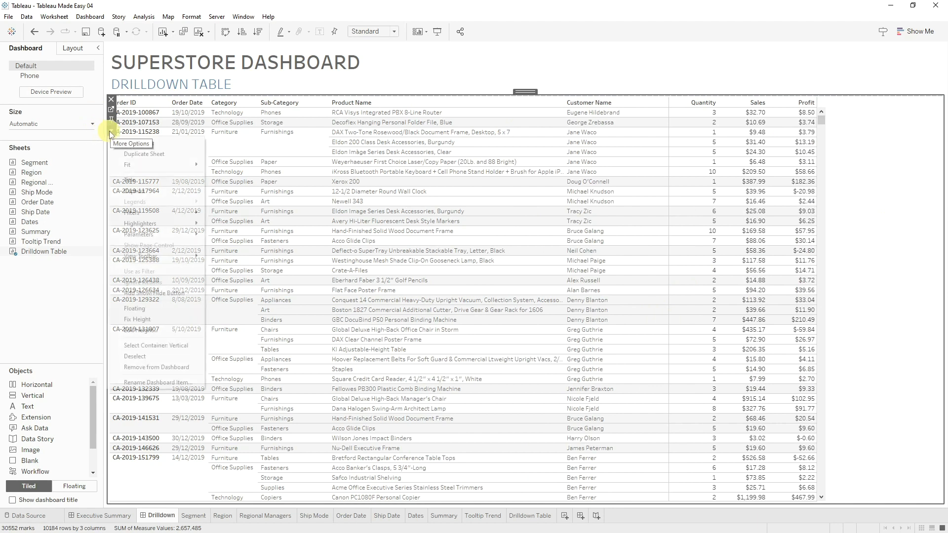
pyautogui.moveTo(166, 164)
pyautogui.click(232, 177)
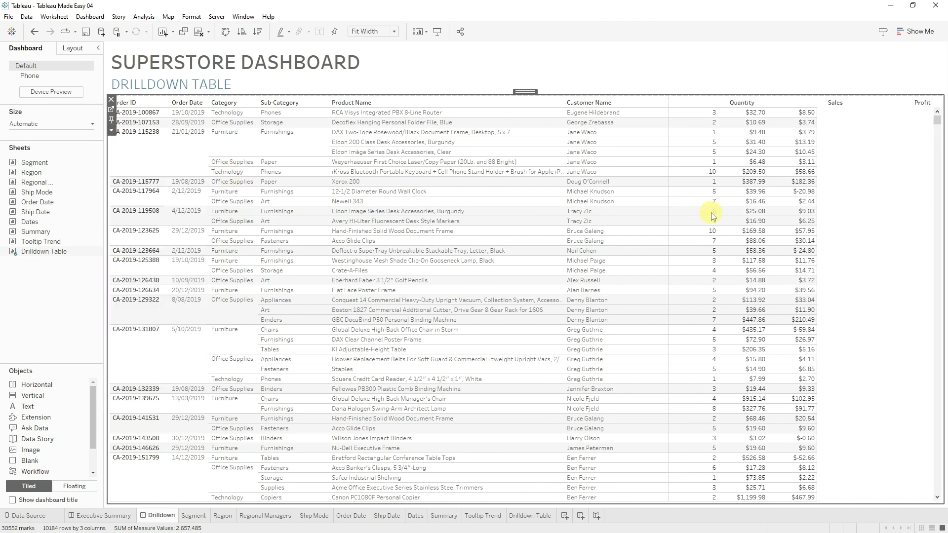
pyautogui.click(49, 308)
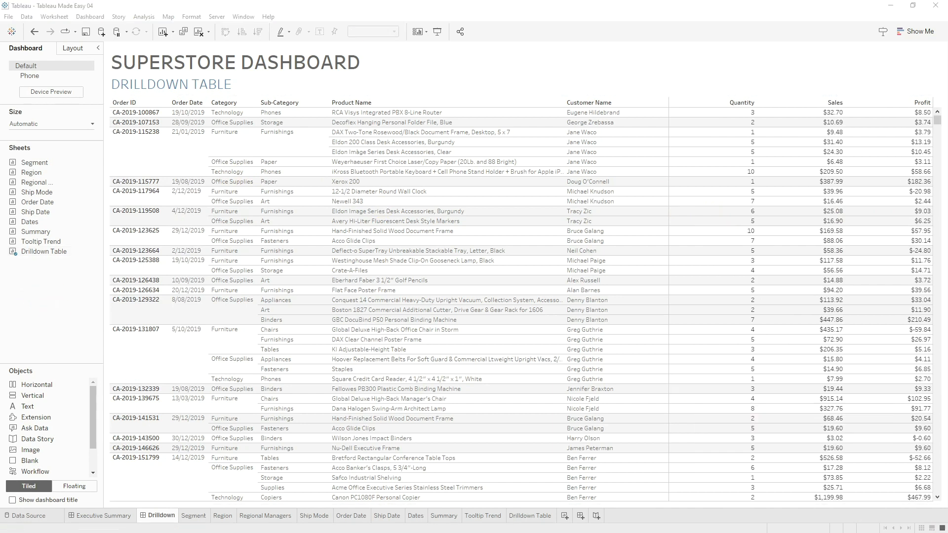
# On the Executive Summary dashboard, add a filter action named "Filter Drilldown"
pyautogui.click(118, 520)
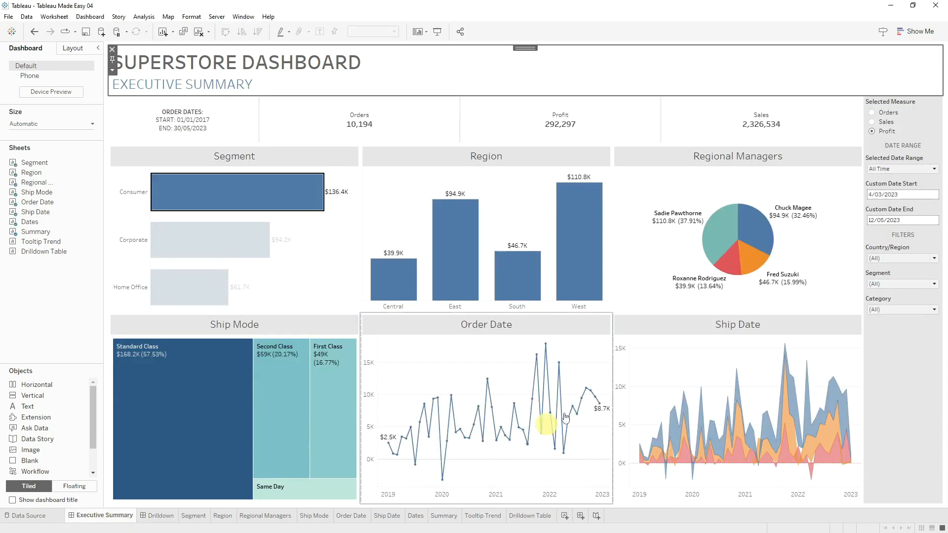
pyautogui.moveTo(249, 188)
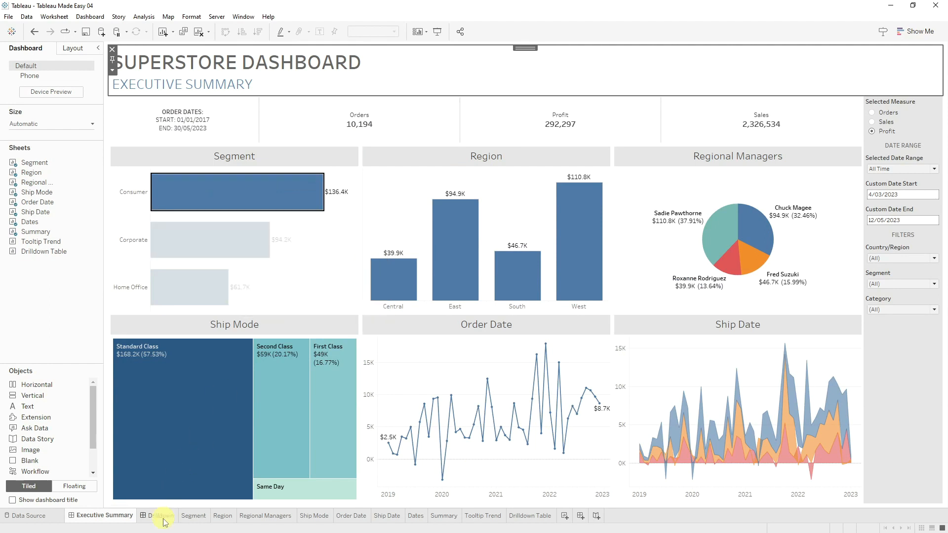
pyautogui.moveTo(165, 522)
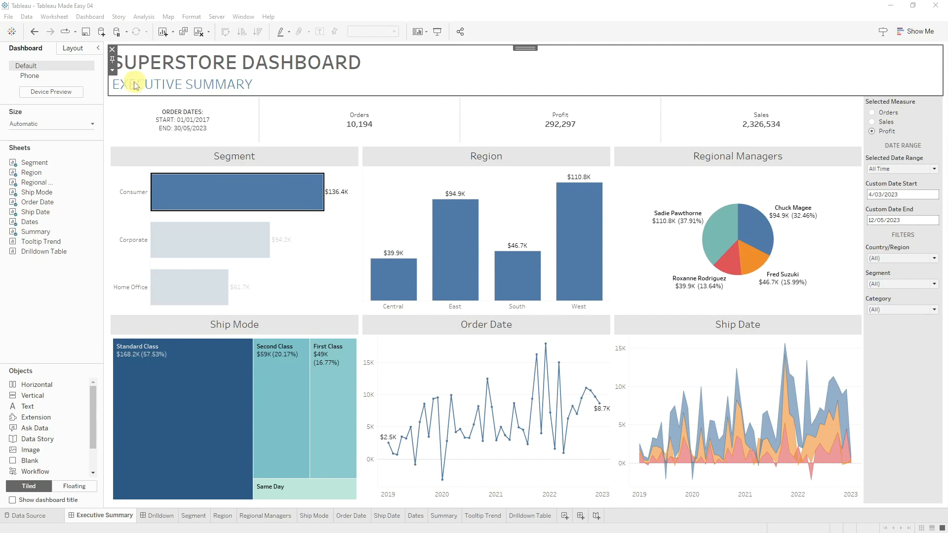
pyautogui.click(89, 22)
pyautogui.click(232, 148)
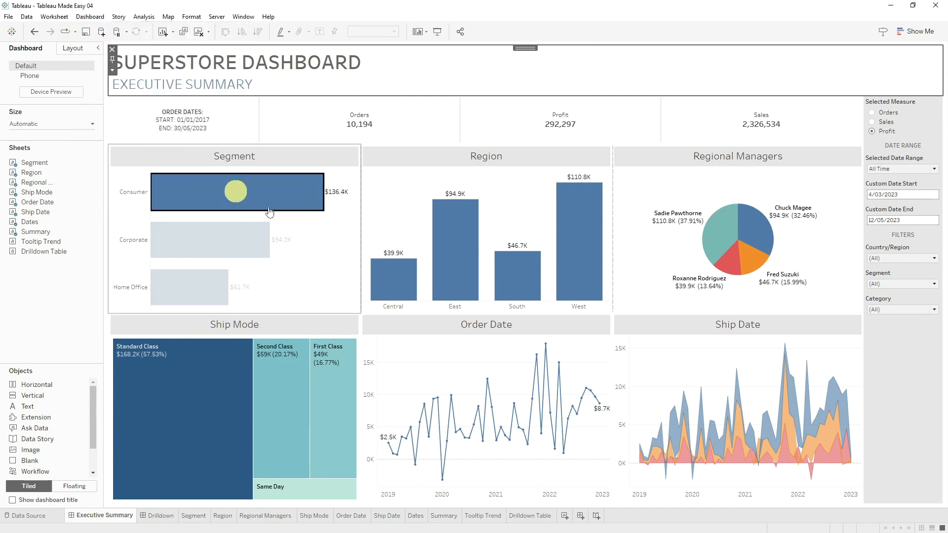
pyautogui.click(356, 323)
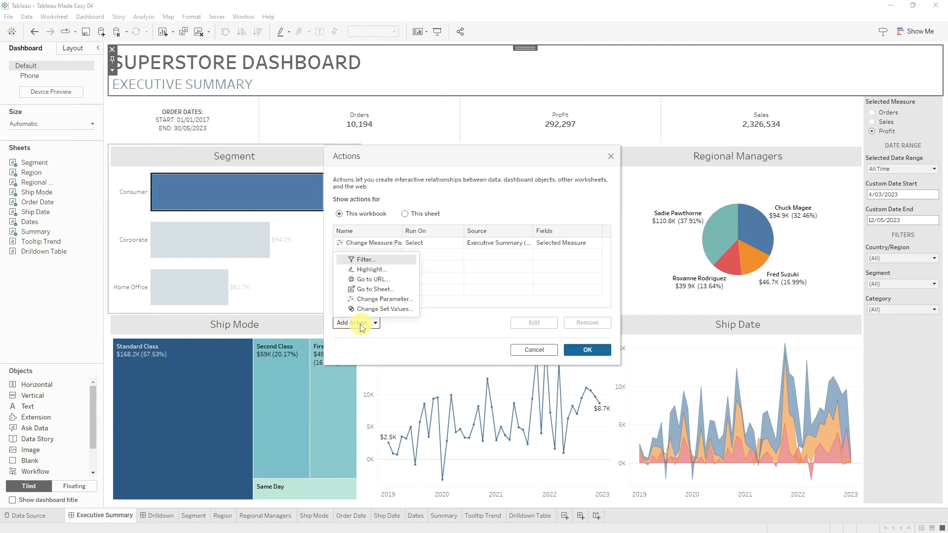
pyautogui.click(375, 259)
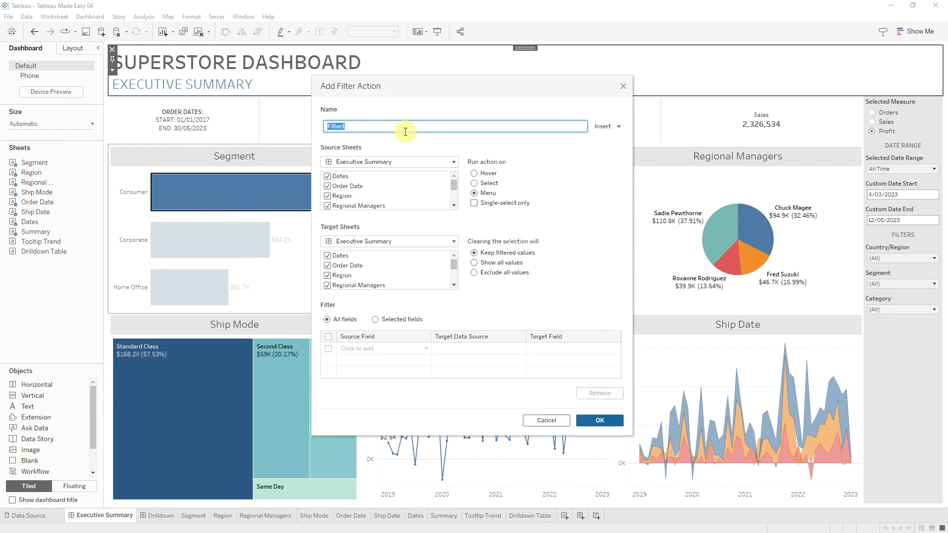
pyautogui.write('D')
pyautogui.press('BackSpace')
pyautogui.write('Fi')
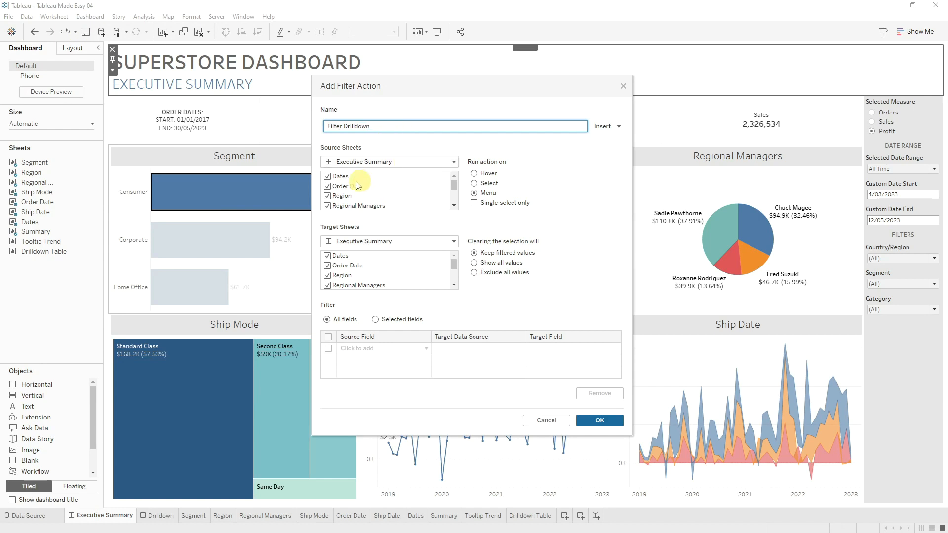
# Exclude the Dates sheet from the filter action's source sheets and make the action run on Select
pyautogui.scroll(-2, 346, 190)
pyautogui.scroll(1, 365, 195)
pyautogui.click(330, 180)
pyautogui.scroll(-2, 347, 207)
pyautogui.scroll(2, 360, 202)
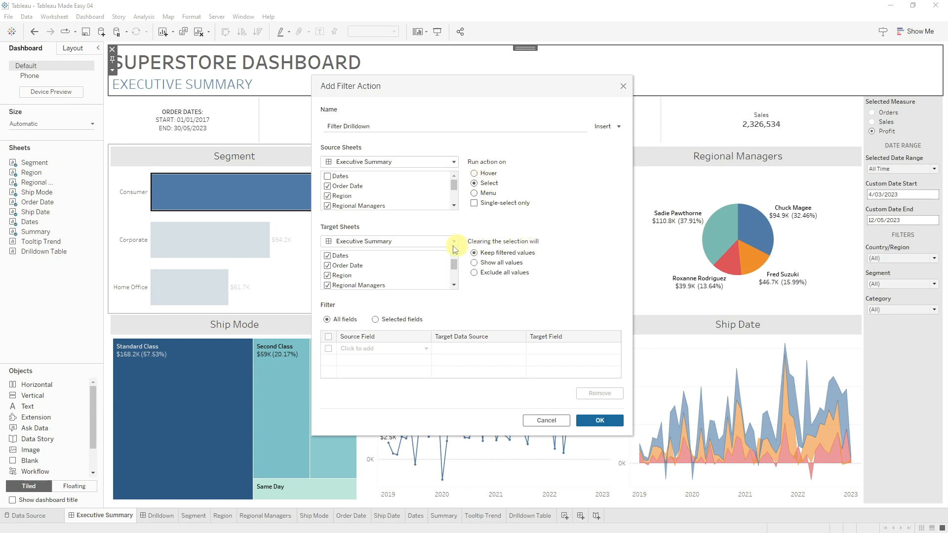
# Target the filter action at the Drilldown Table sheet, show all values when the selection is cleared, and save the action
pyautogui.click(407, 243)
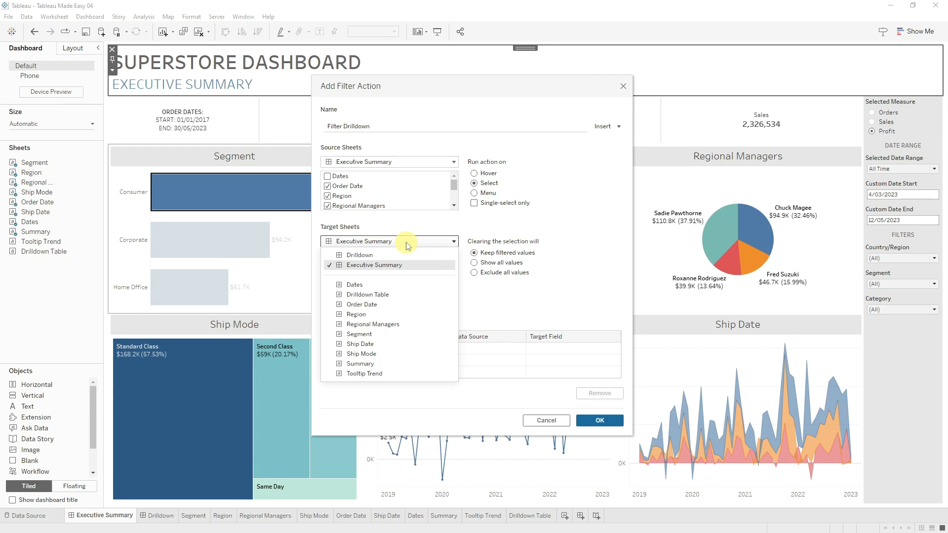
pyautogui.click(393, 295)
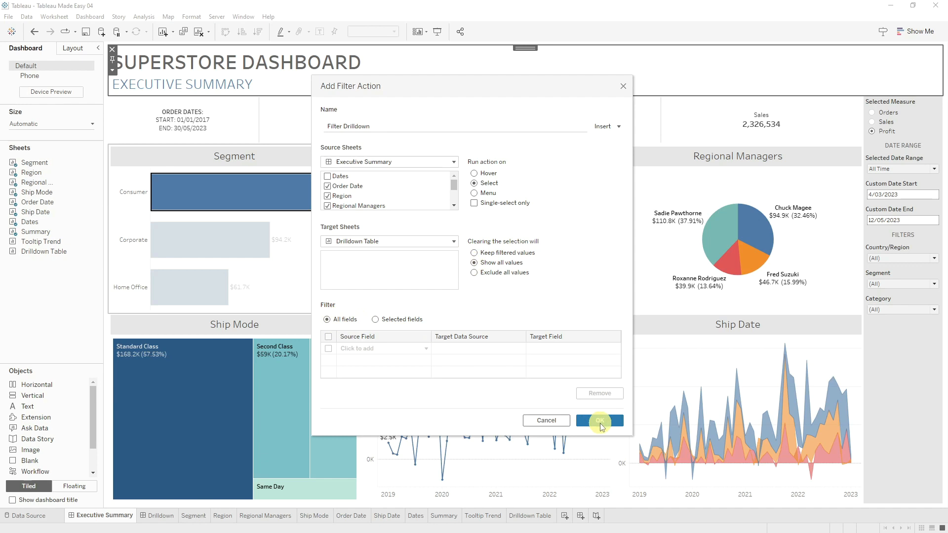
pyautogui.click(600, 420)
pyautogui.click(580, 346)
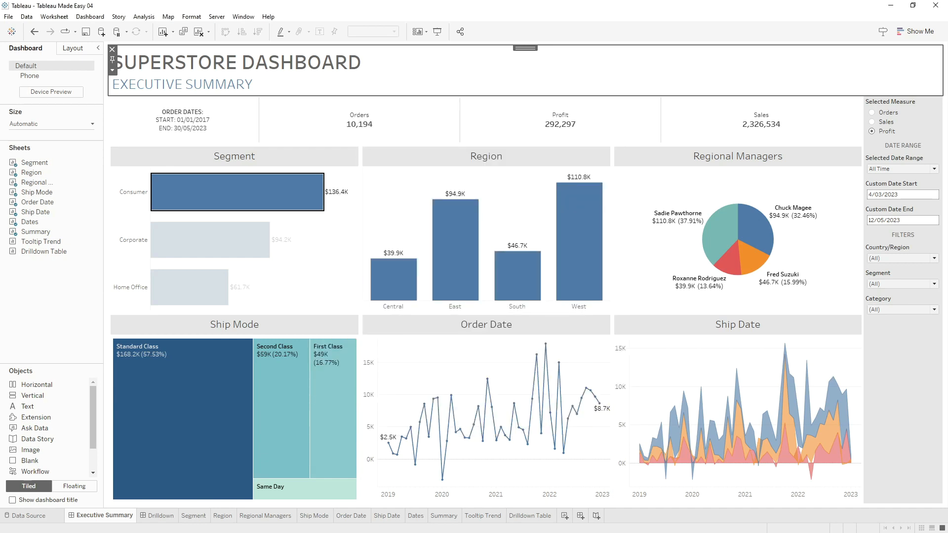
# Test the filter action with the Corporate segment and check the profit grand total in the Drilldown Table sheet
pyautogui.click(337, 255)
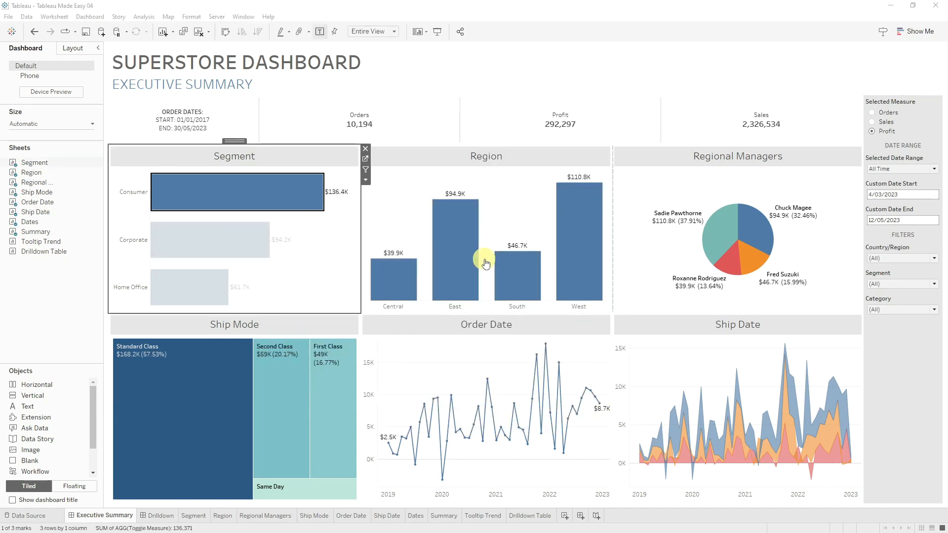
pyautogui.moveTo(193, 252)
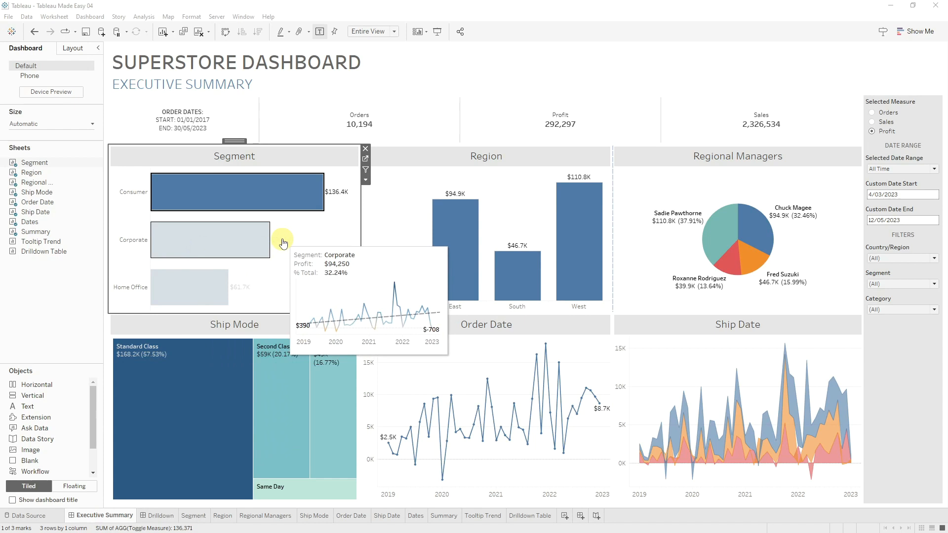
pyautogui.click(224, 246)
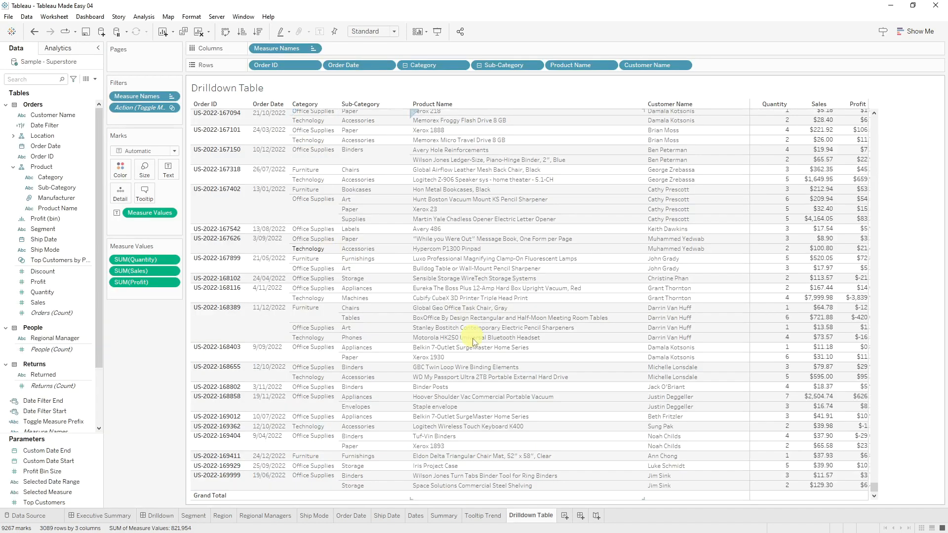
pyautogui.moveTo(539, 519)
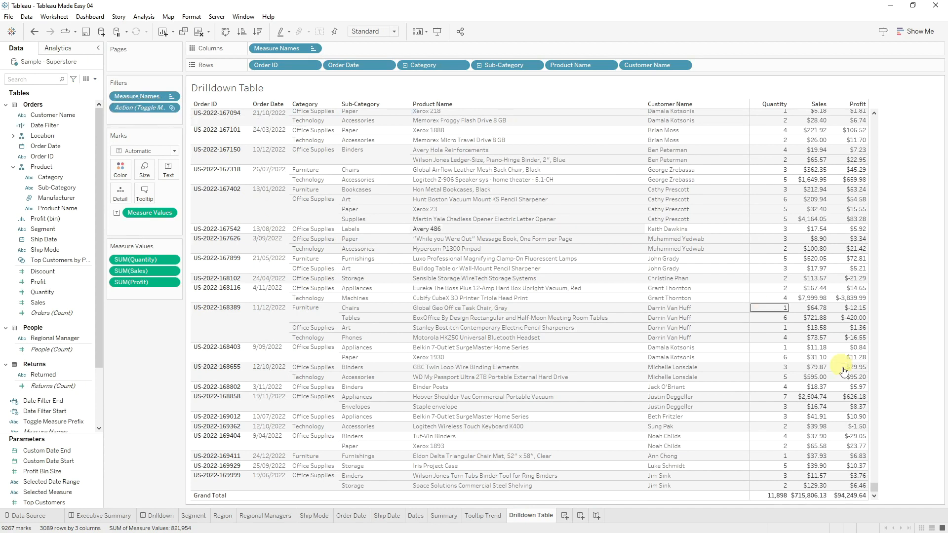
pyautogui.scroll(4, 359, 298)
pyautogui.scroll(-4, 360, 298)
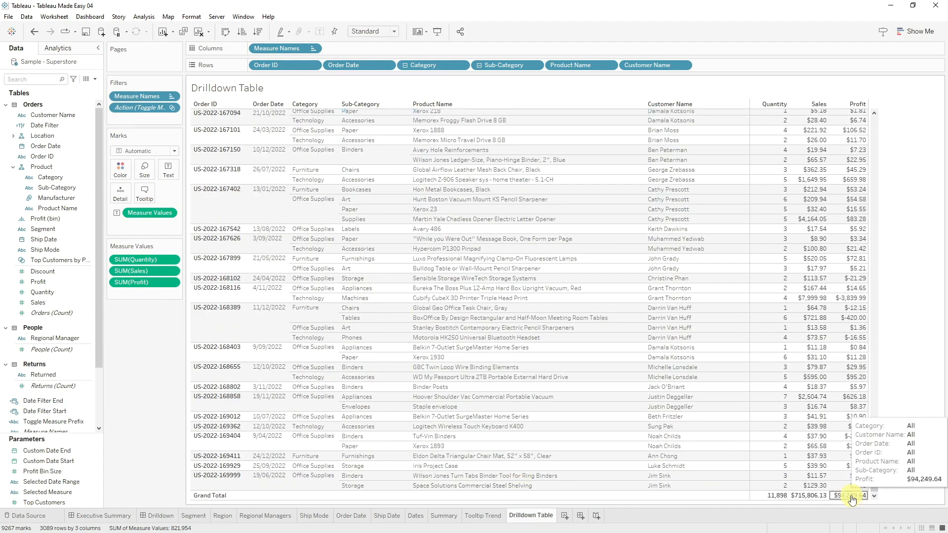
pyautogui.moveTo(848, 499)
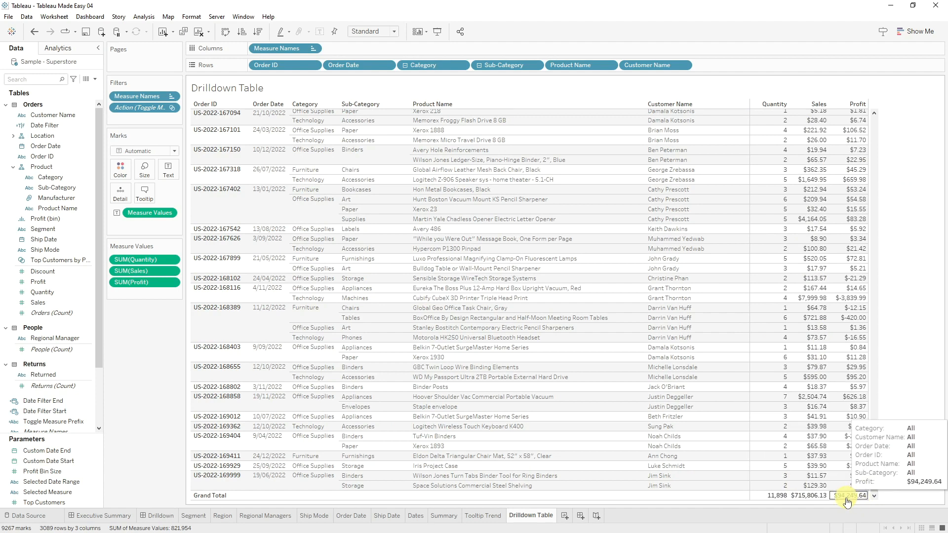
# Compare the Corporate profit on Executive Summary with the Drilldown Table sheet, and view the filtered Drilldown dashboard
pyautogui.click(115, 516)
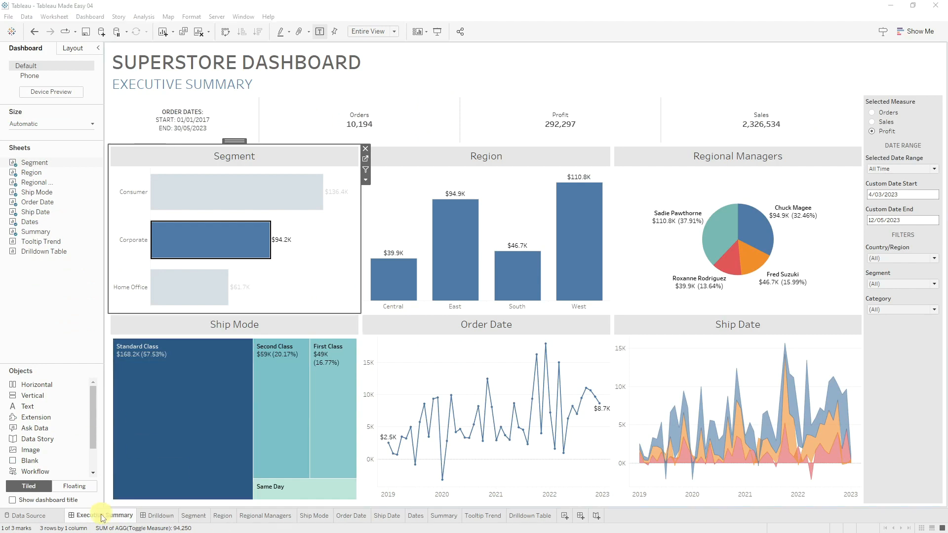
pyautogui.click(540, 515)
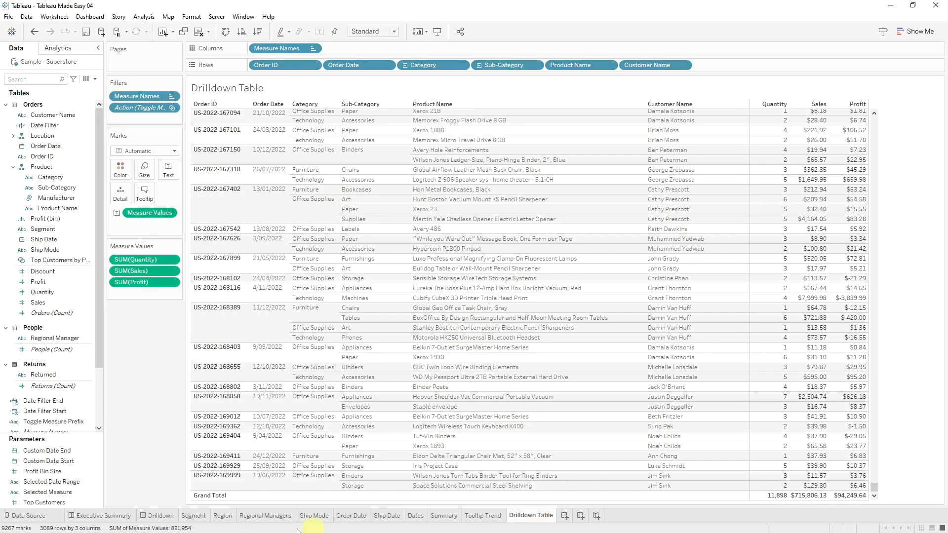
pyautogui.click(163, 517)
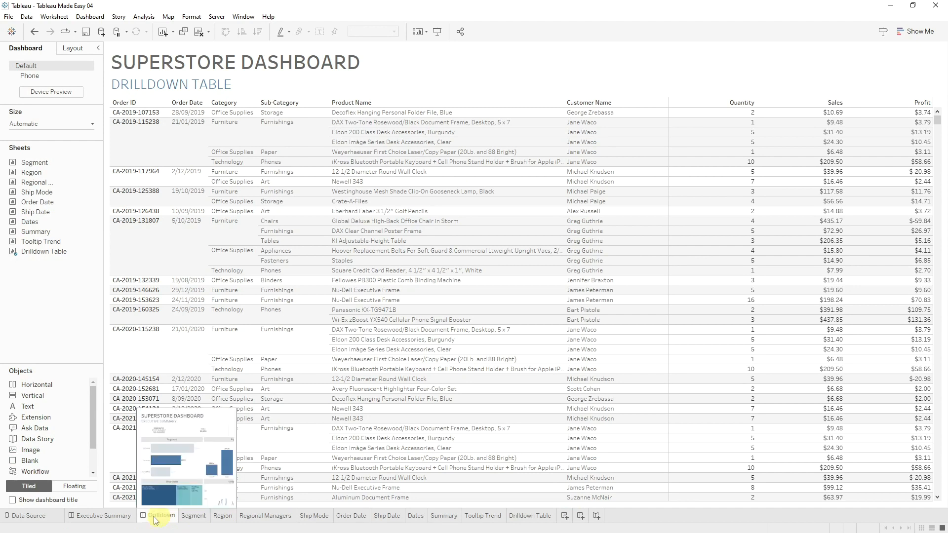
# Add a Go to Sheet action named "GoToDrilldown" on the Executive Summary dashboard
pyautogui.click(110, 516)
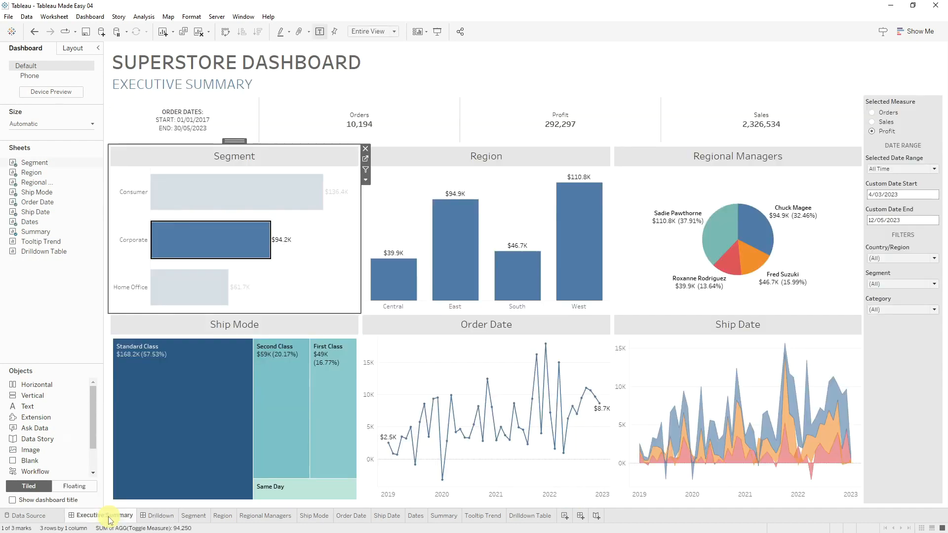
pyautogui.click(90, 16)
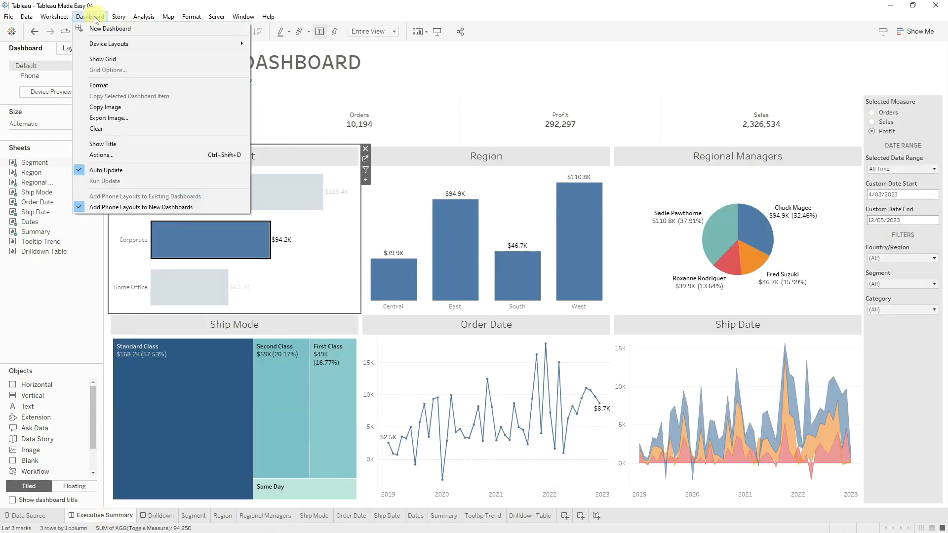
pyautogui.click(131, 150)
pyautogui.click(355, 323)
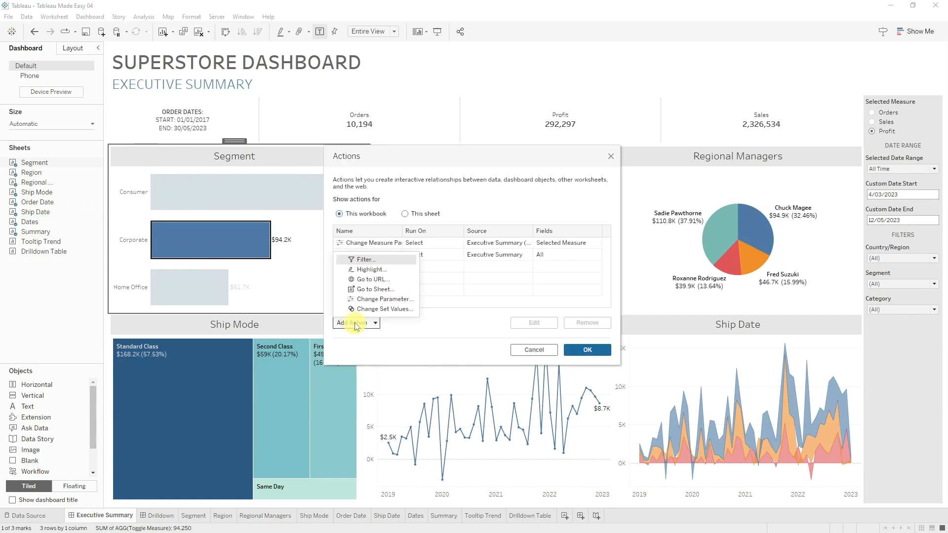
pyautogui.click(383, 290)
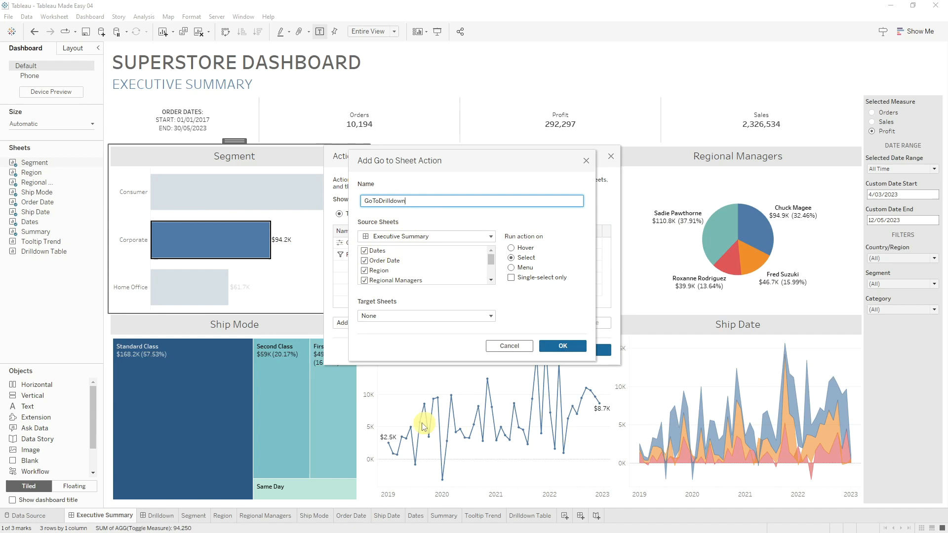
# Exclude Dates and Summary from the action's source sheets, run it on Select, target the Drilldown dashboard and save it
pyautogui.click(364, 250)
pyautogui.scroll(-2, 419, 262)
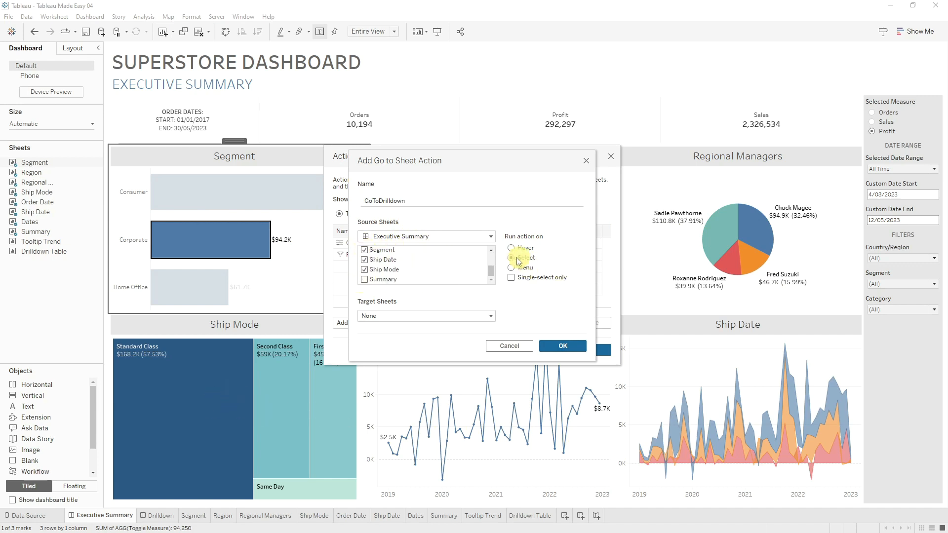
pyautogui.click(445, 320)
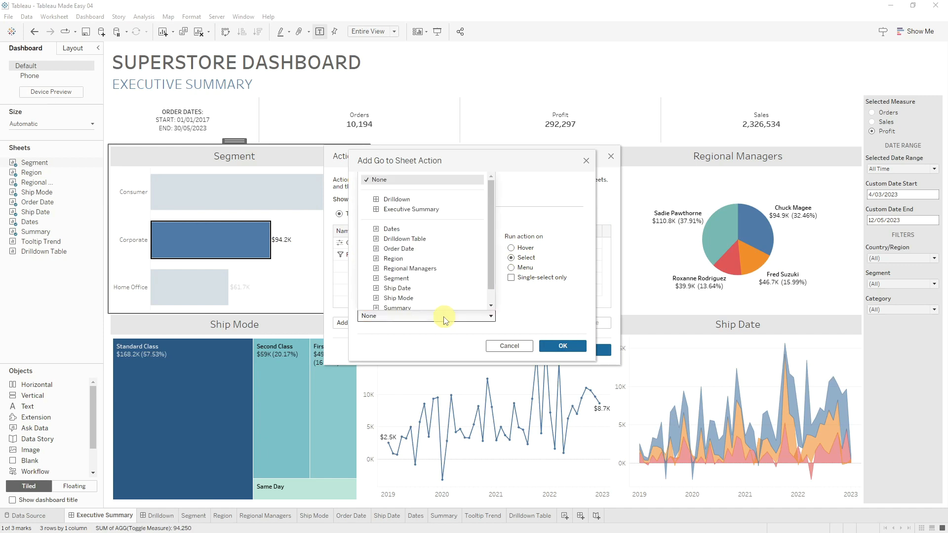
pyautogui.click(436, 199)
pyautogui.click(562, 345)
pyautogui.click(585, 349)
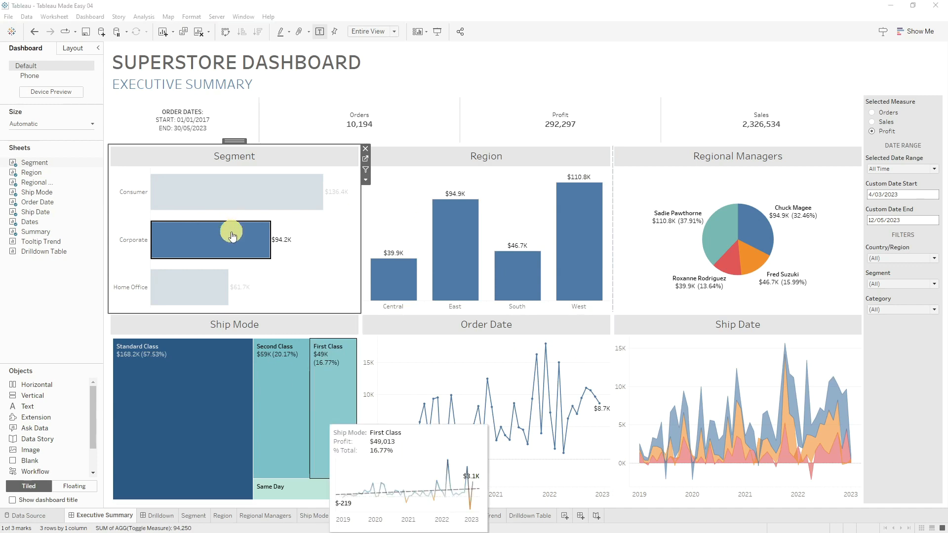
# Test the actions by selecting the Consumer segment and check the profit grand total on the Drilldown dashboard
pyautogui.moveTo(250, 186)
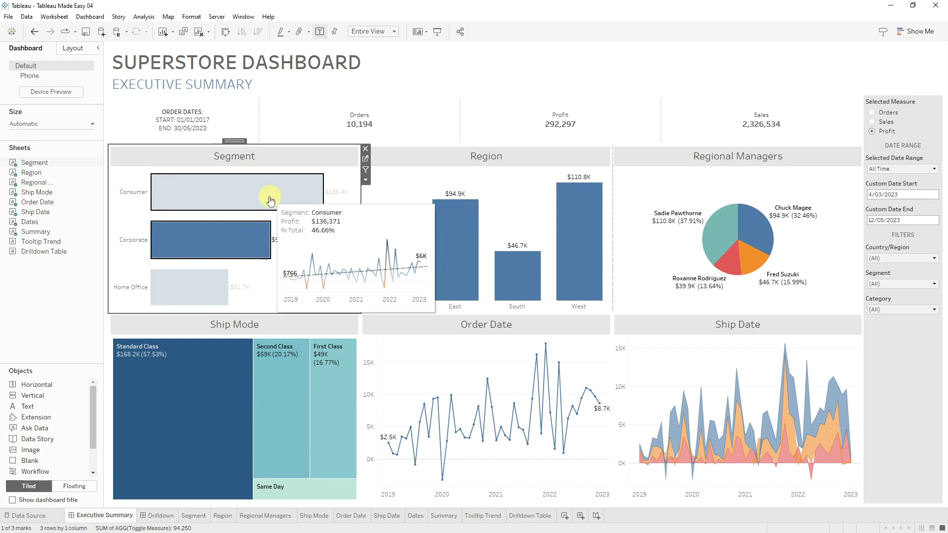
pyautogui.click(295, 190)
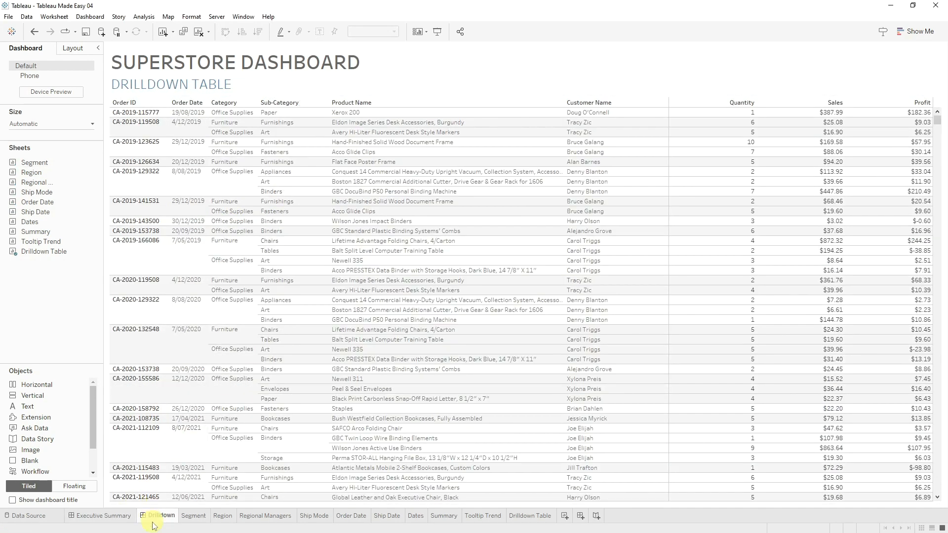
pyautogui.moveTo(935, 121); pyautogui.dragTo(946, 504)
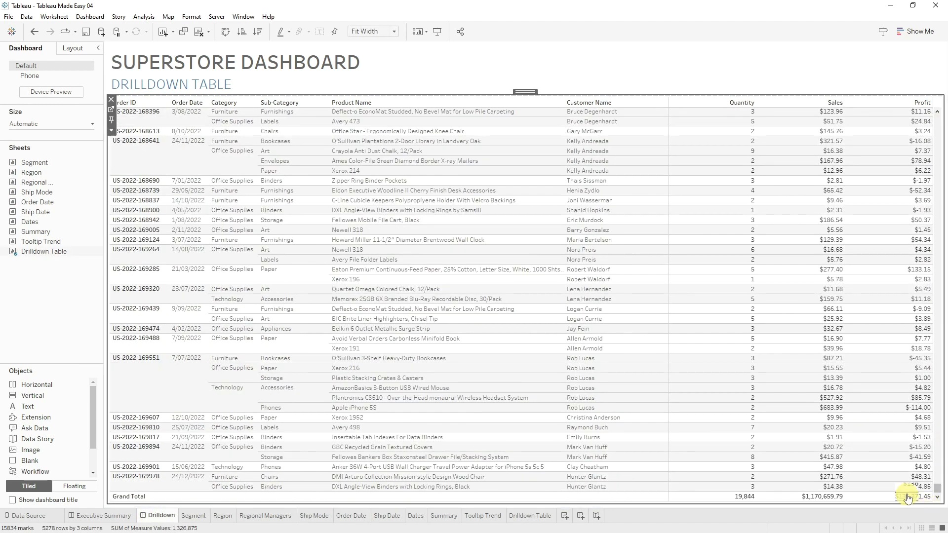
pyautogui.moveTo(894, 500)
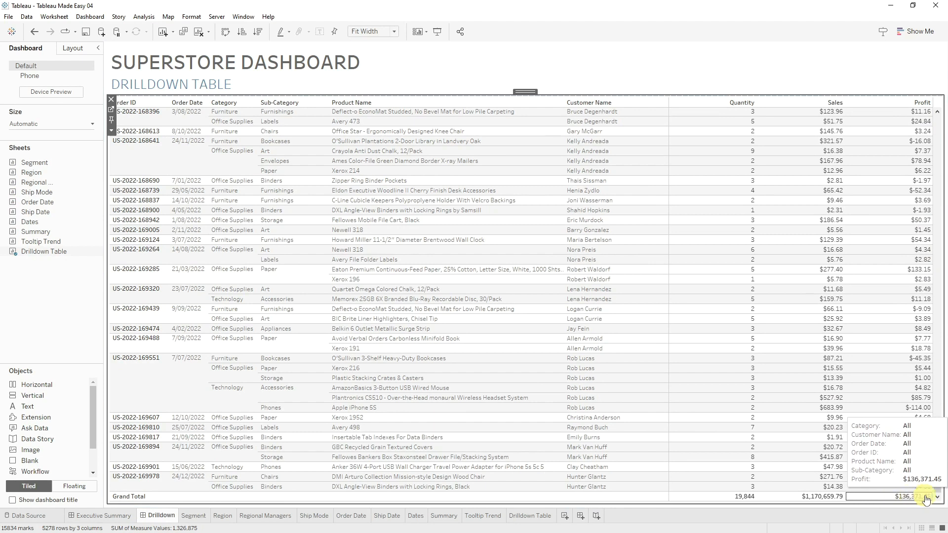
# Return to Executive Summary, select the South region and check the filtered order table on the Drilldown dashboard
pyautogui.click(109, 516)
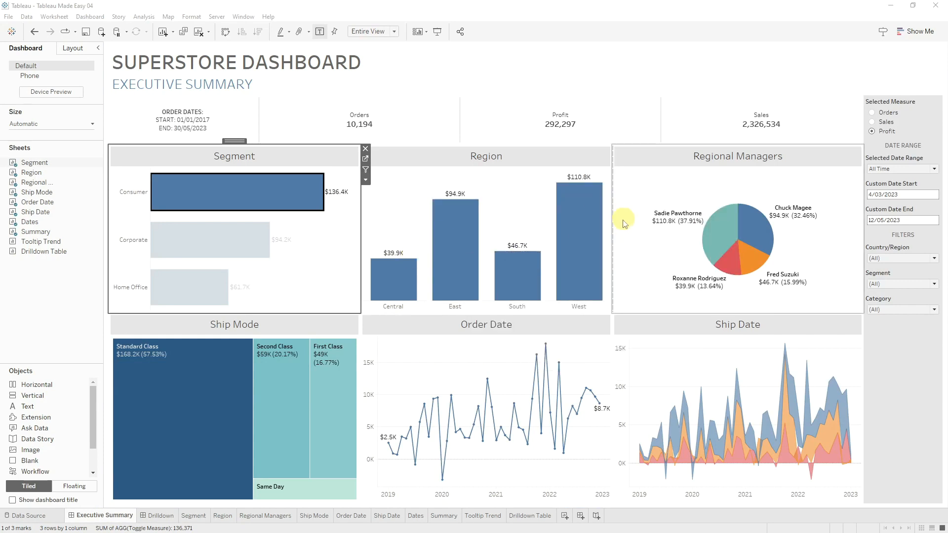
pyautogui.moveTo(607, 284)
pyautogui.moveTo(522, 290)
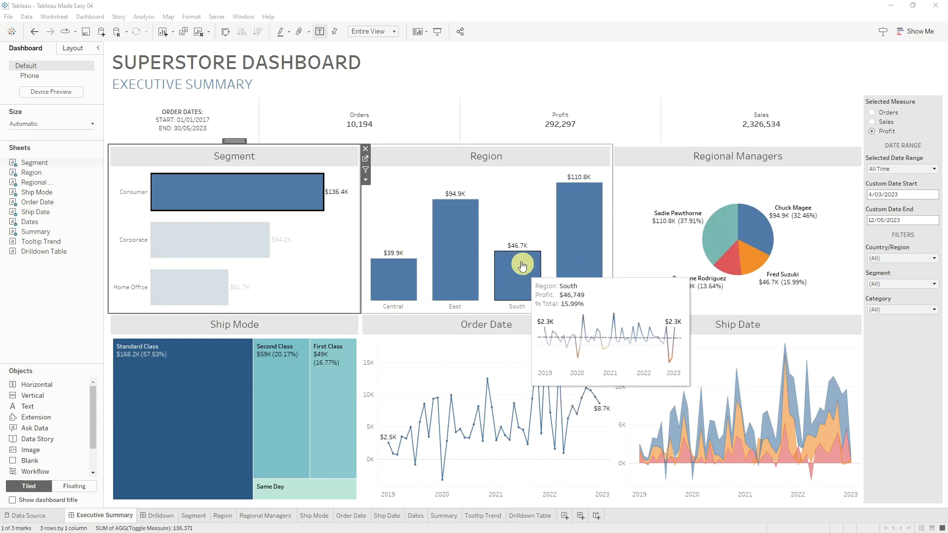
pyautogui.click(496, 268)
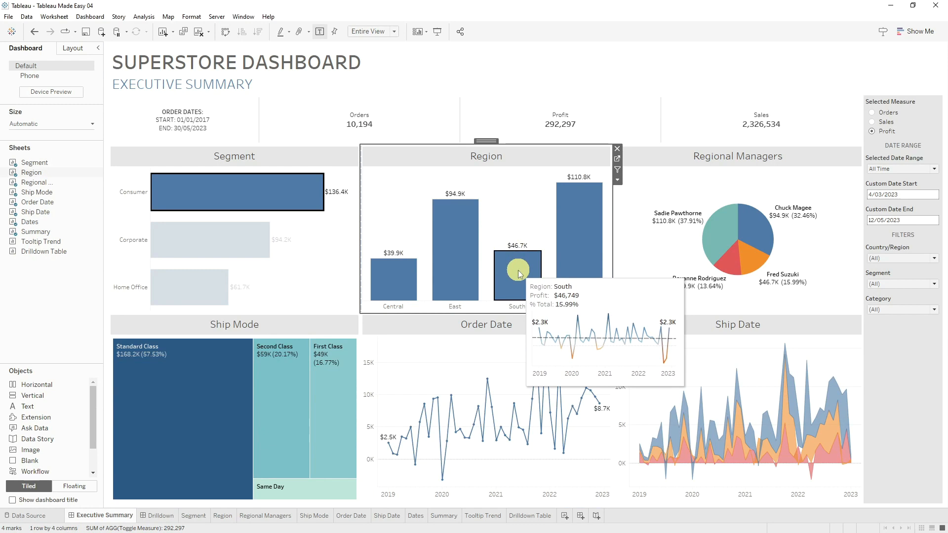
pyautogui.click(163, 515)
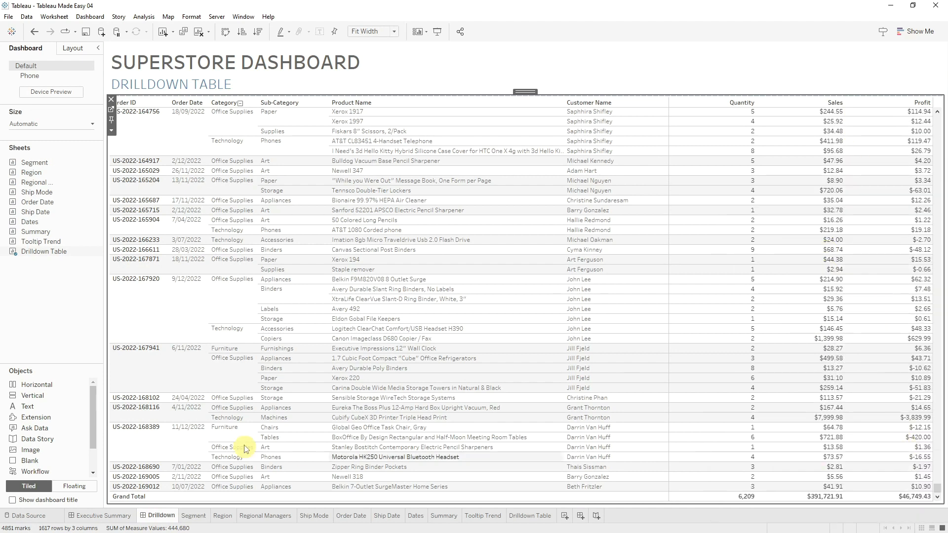
# Return to Executive Summary, select the blue slice of the Regional Managers pie and check the grand total of the filtered Drilldown table
pyautogui.click(102, 517)
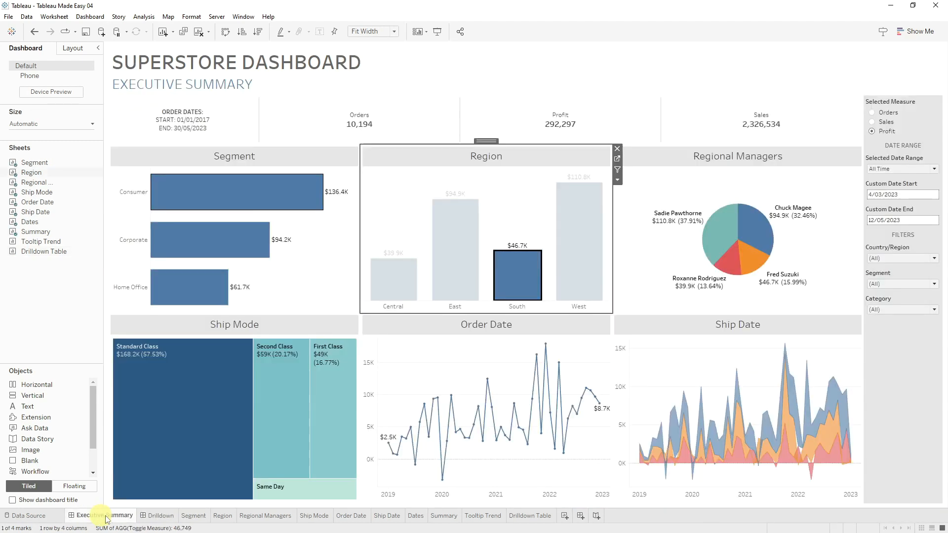
pyautogui.click(760, 234)
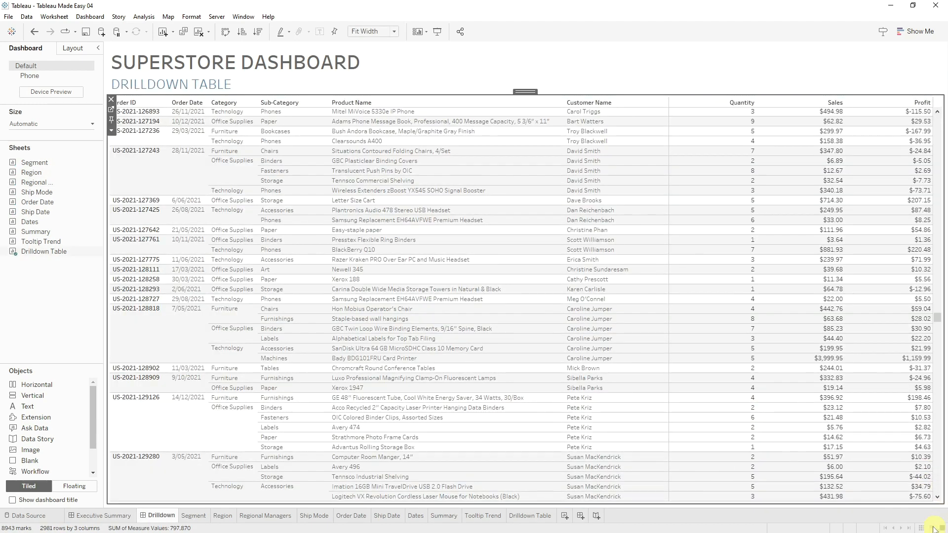
pyautogui.scroll(-4, 925, 415)
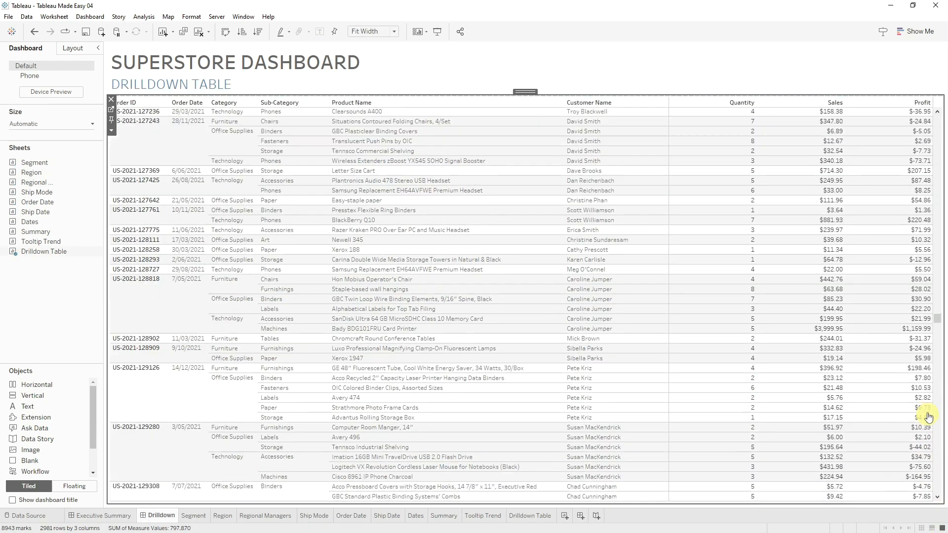
pyautogui.moveTo(937, 321); pyautogui.dragTo(943, 510)
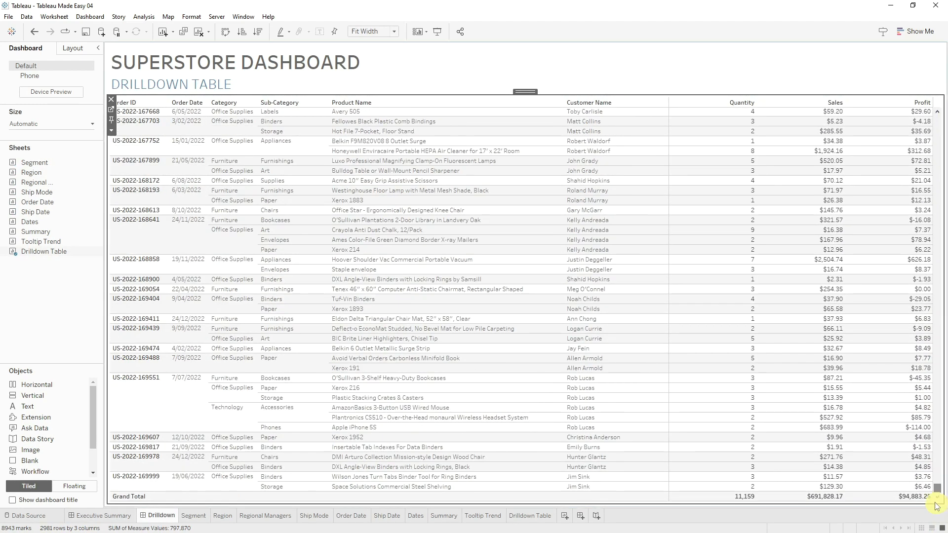
# Return to Executive Summary, select Standard Class in the Ship Mode chart and check the profit grand total on the Drilldown dashboard
pyautogui.click(100, 516)
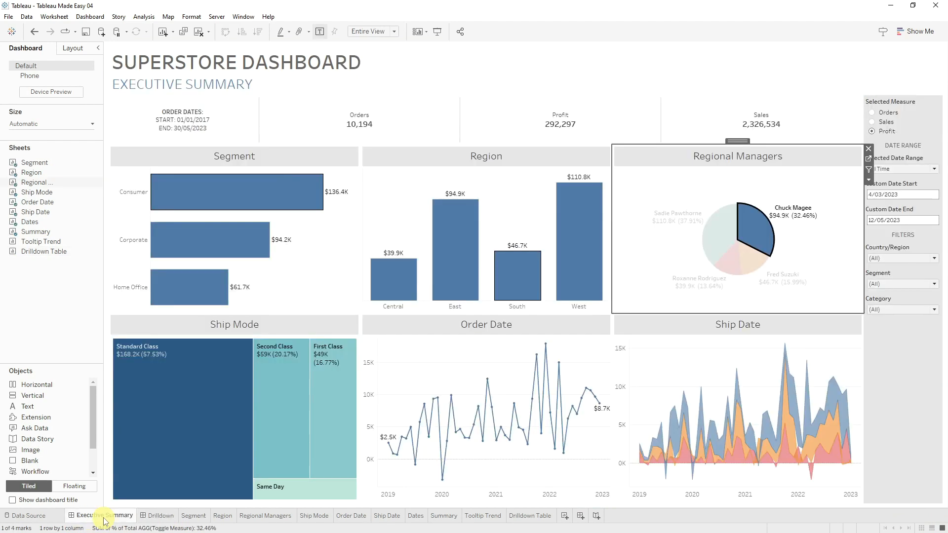
pyautogui.click(192, 419)
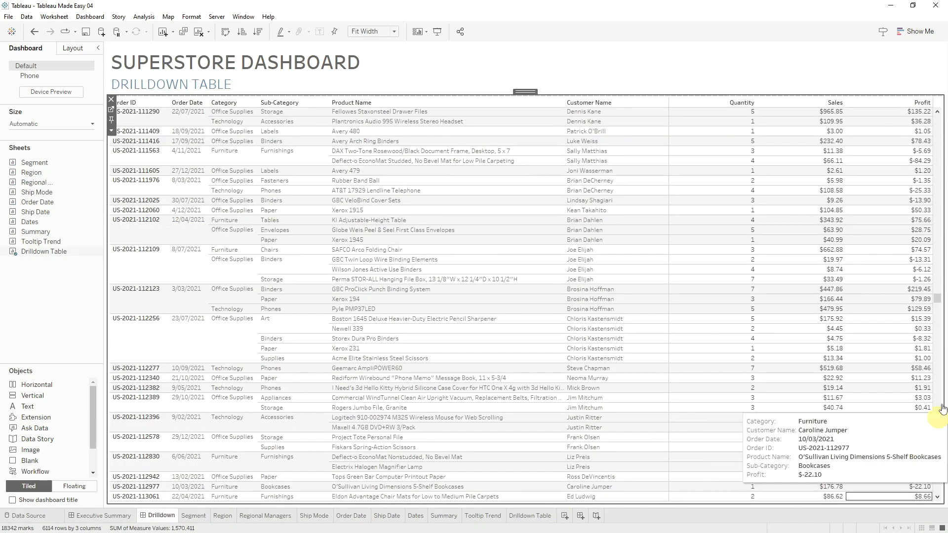
pyautogui.moveTo(938, 299); pyautogui.dragTo(937, 486)
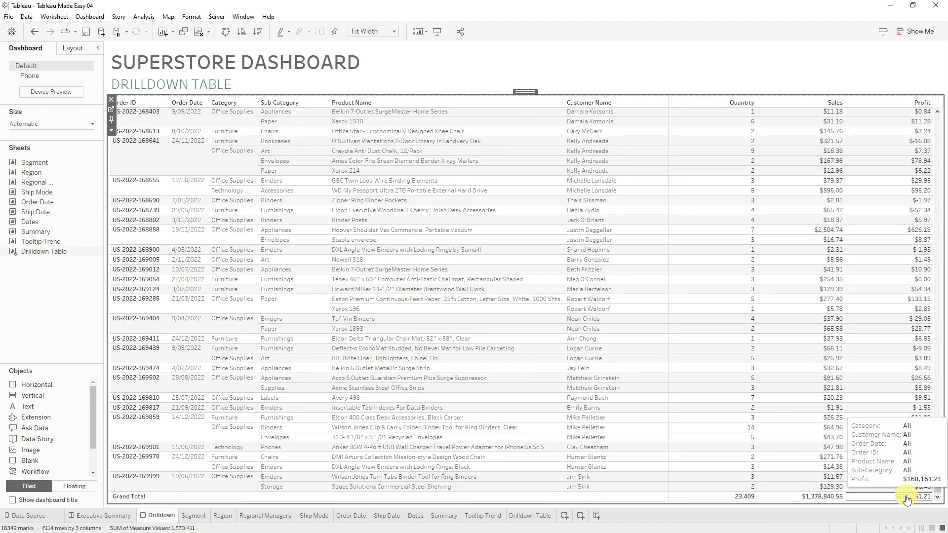
# Return to Executive Summary, select December 2021 in the Order Date chart and check the end of the filtered Drilldown table
pyautogui.click(102, 514)
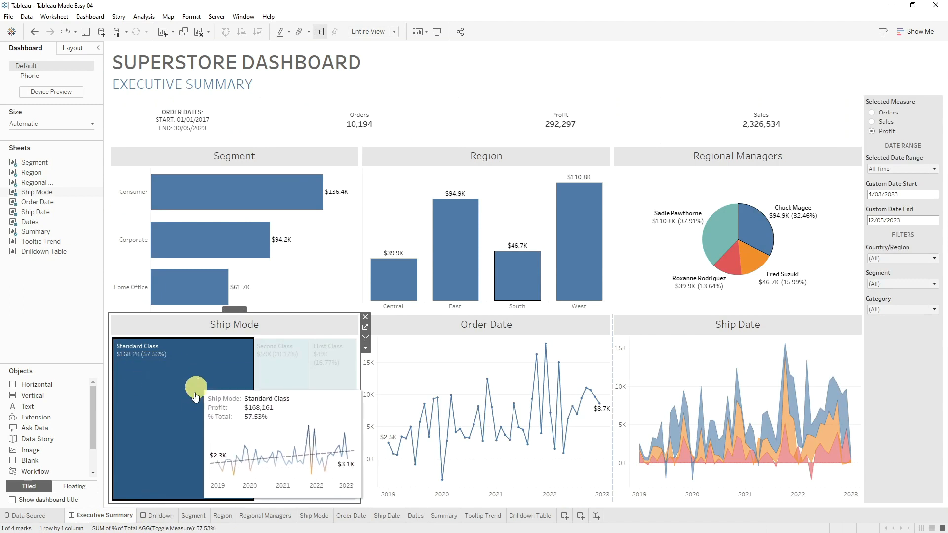
pyautogui.click(544, 346)
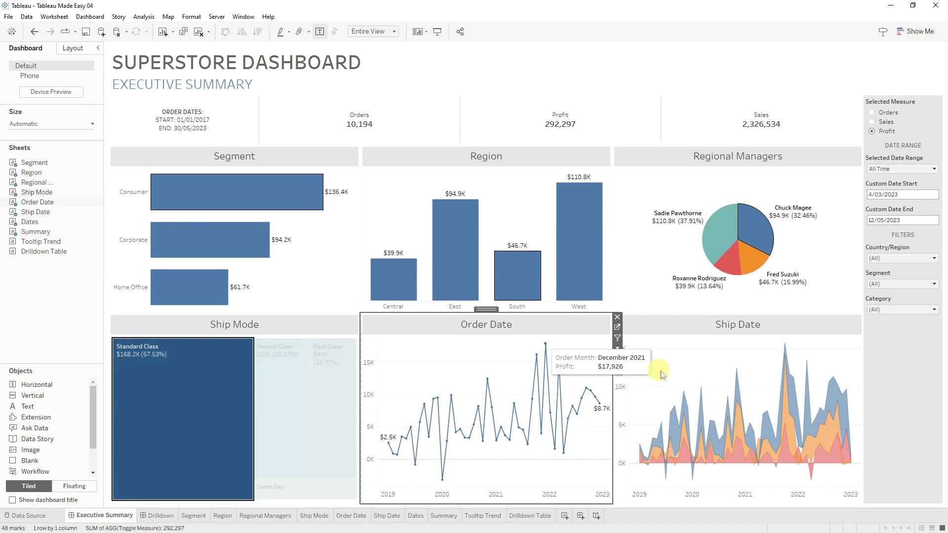
pyautogui.click(583, 419)
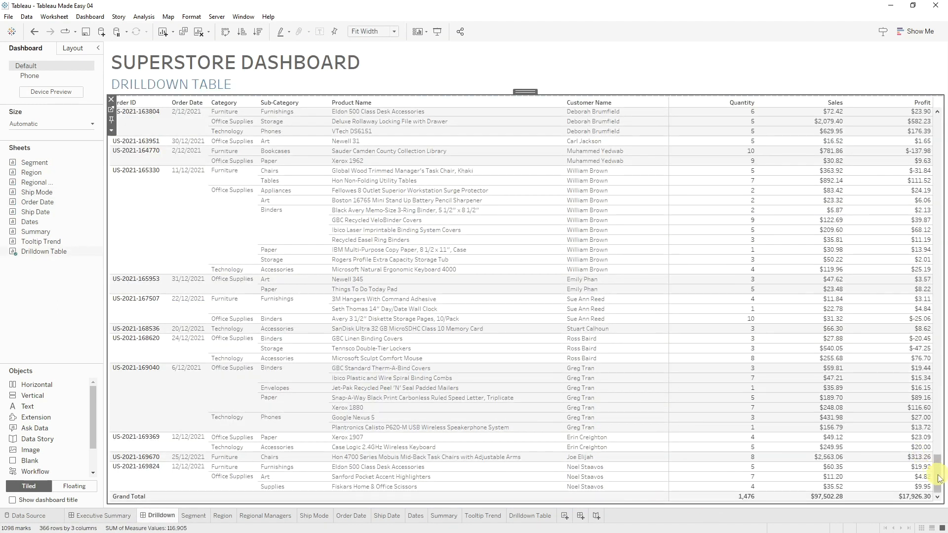
# Select Home Office for June 2022 in the Ship Date chart, check the Drilldown profit grand total and return to Executive Summary
pyautogui.click(104, 515)
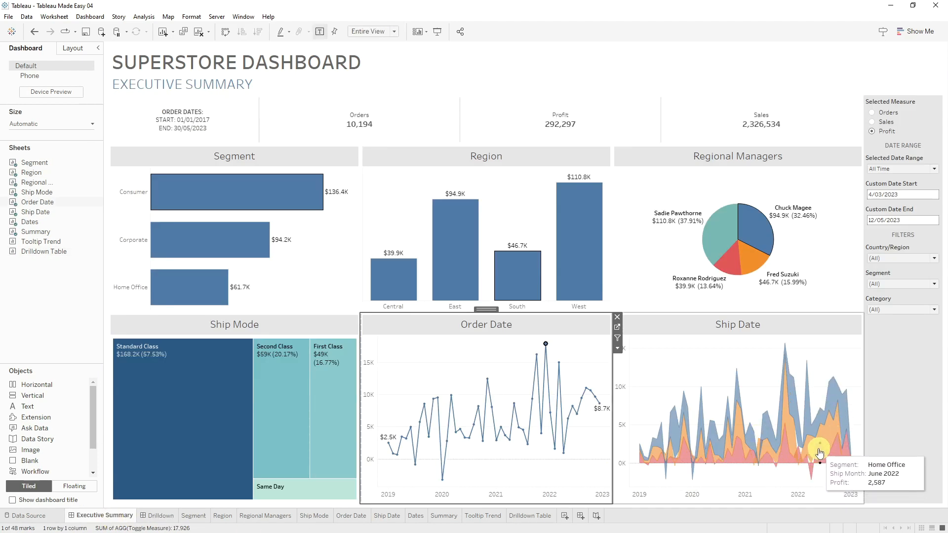
pyautogui.click(818, 451)
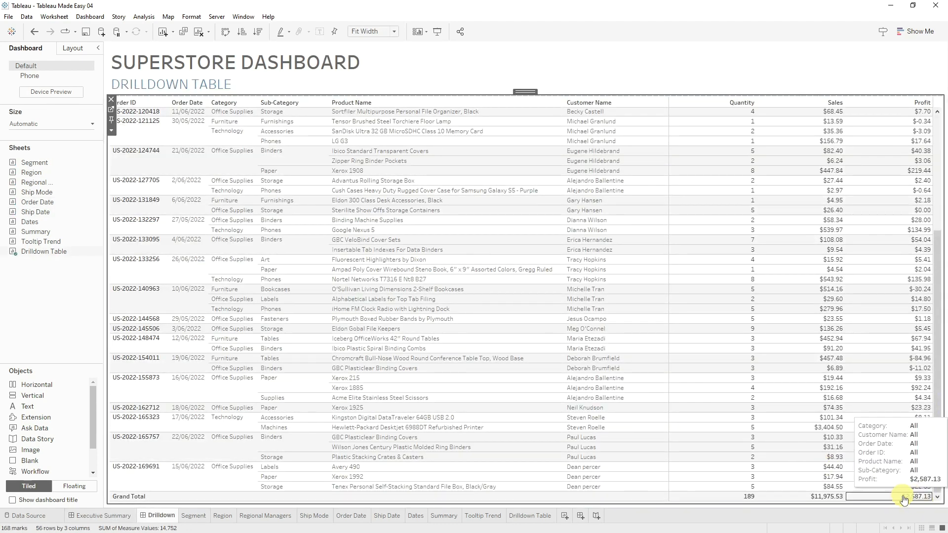
pyautogui.click(91, 521)
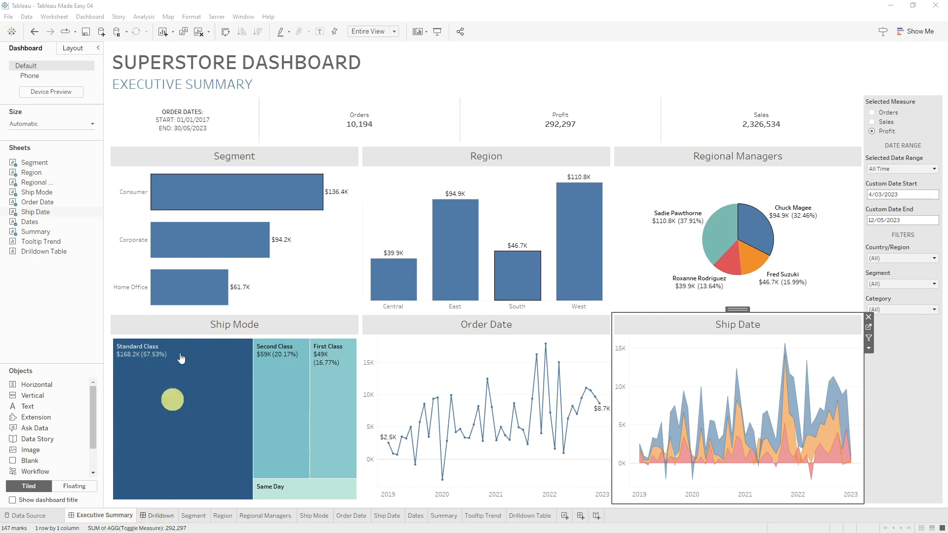
pyautogui.click(219, 16)
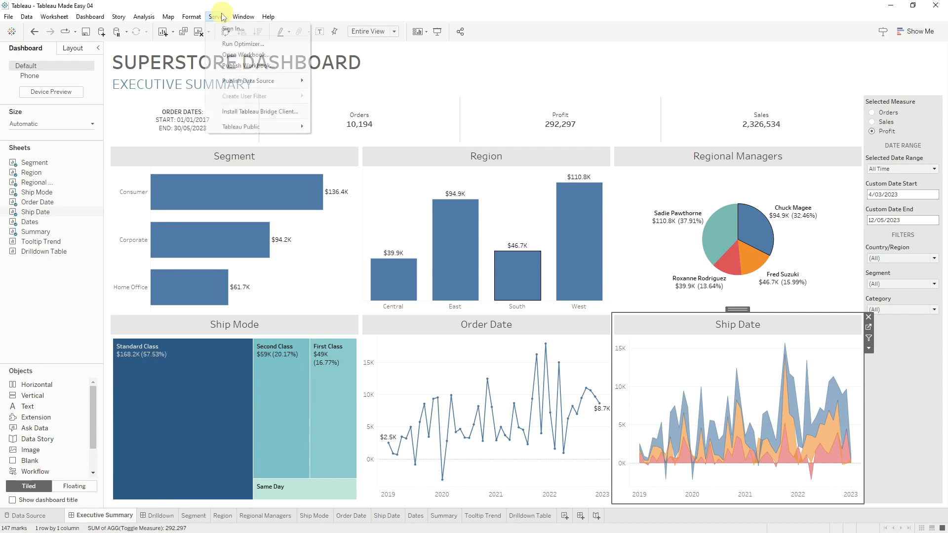
pyautogui.click(272, 66)
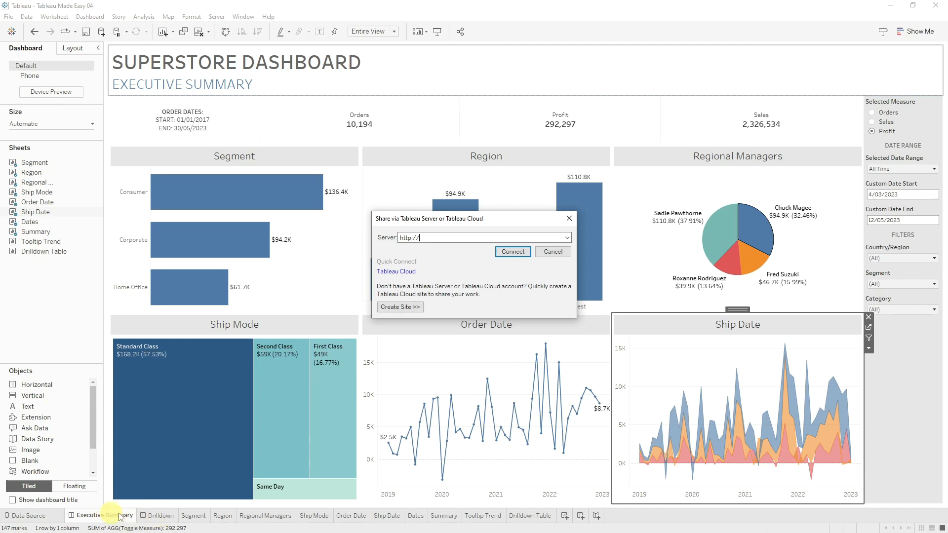
pyautogui.click(567, 220)
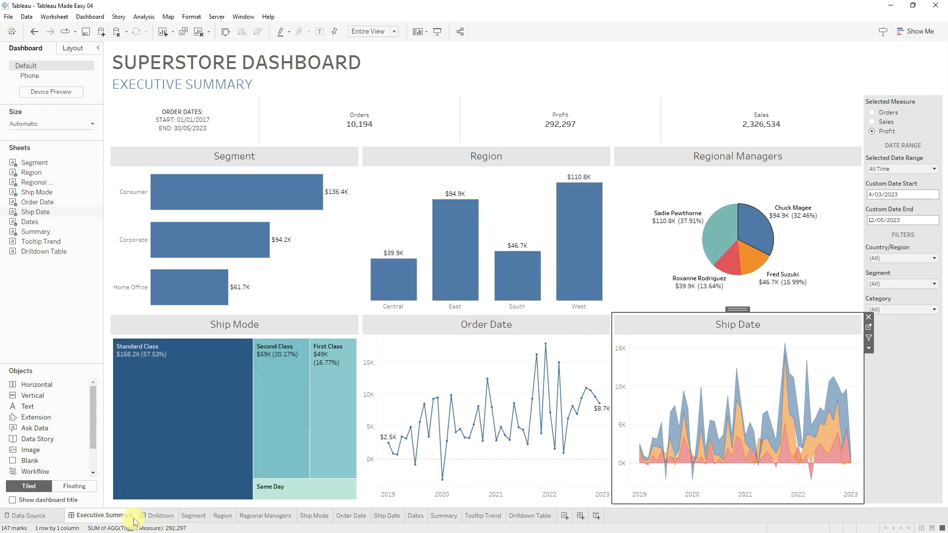
# On the Drilldown dashboard, build a horizontal container above the table holding the dashboard title and a Navigation button
pyautogui.click(165, 516)
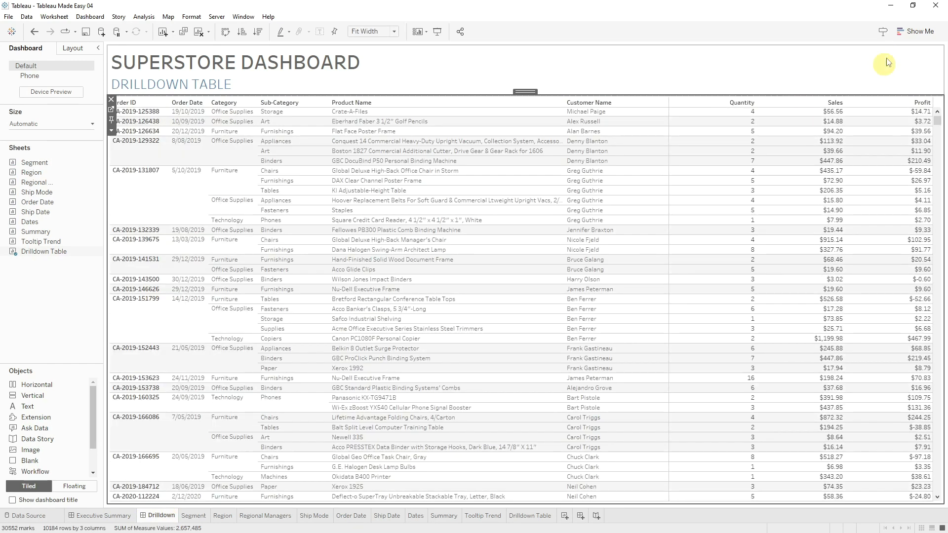
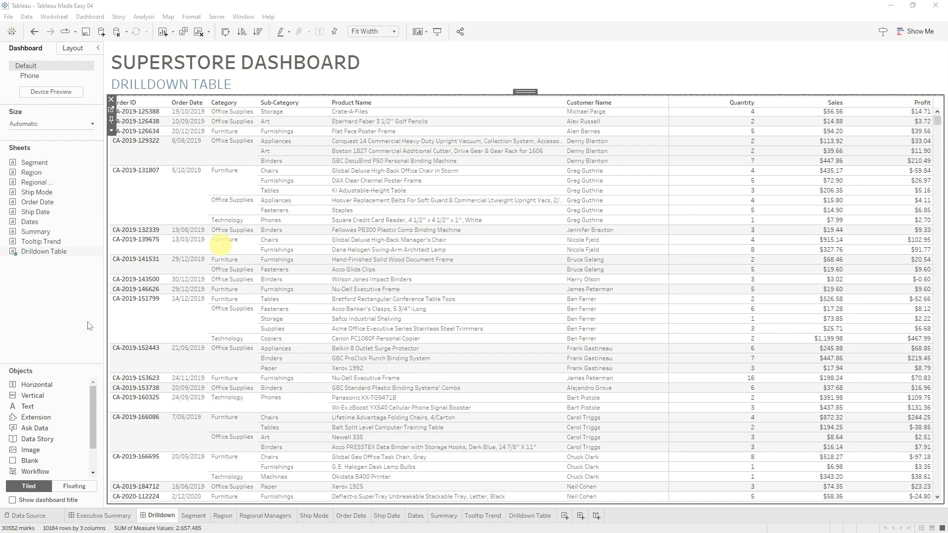
pyautogui.moveTo(44, 389); pyautogui.dragTo(479, 97)
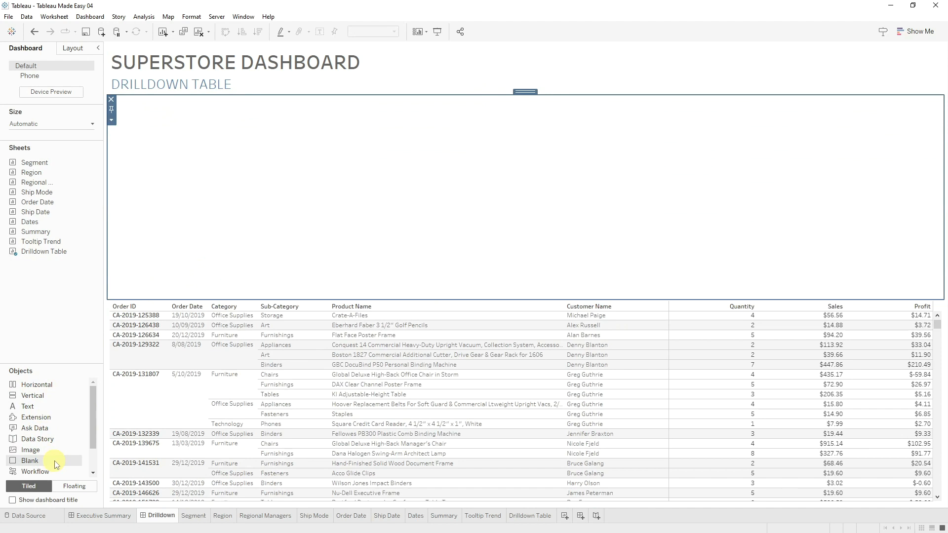
pyautogui.scroll(-3, 54, 465)
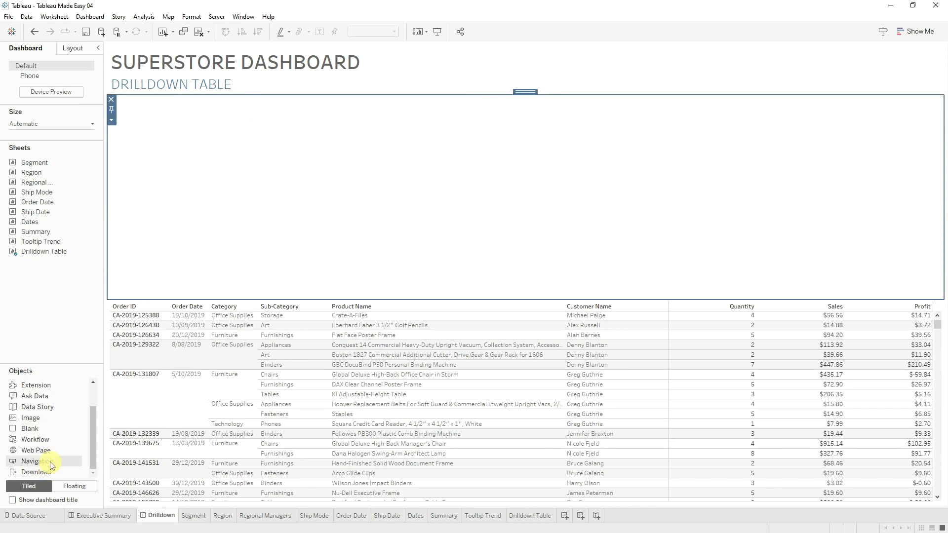
pyautogui.moveTo(28, 461); pyautogui.dragTo(636, 210)
pyautogui.moveTo(525, 47); pyautogui.dragTo(133, 110)
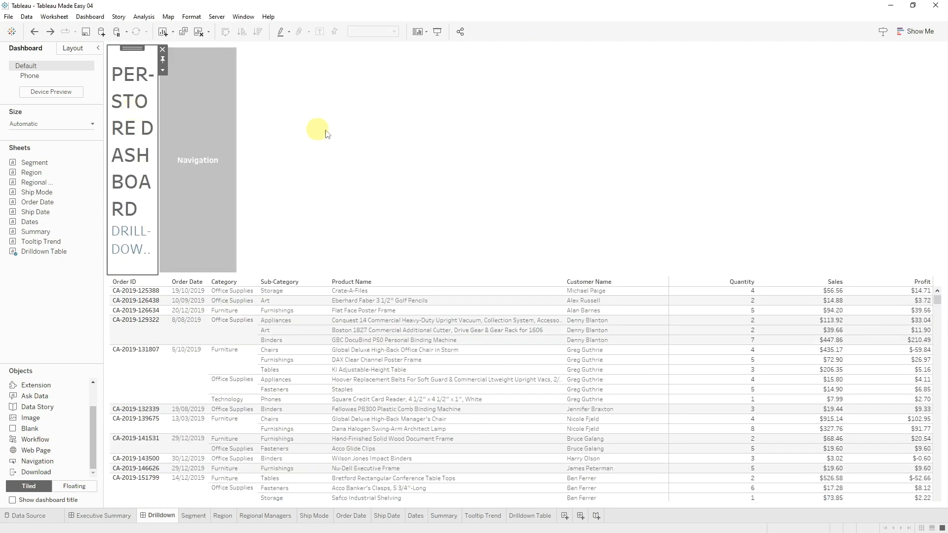
# Fix the Navigation button's width at 200 pixels and release the title's fixed width so it fills the rest of the container
pyautogui.click(236, 192)
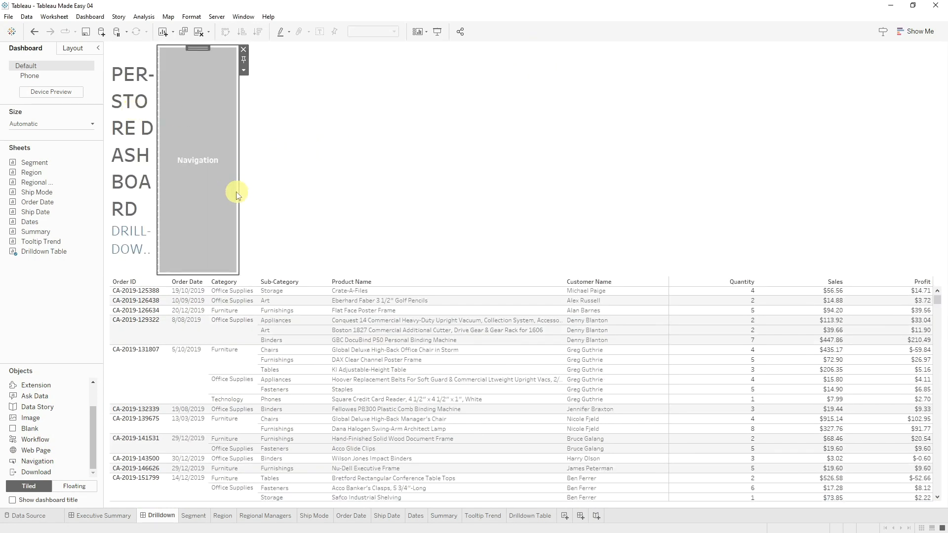
pyautogui.click(244, 68)
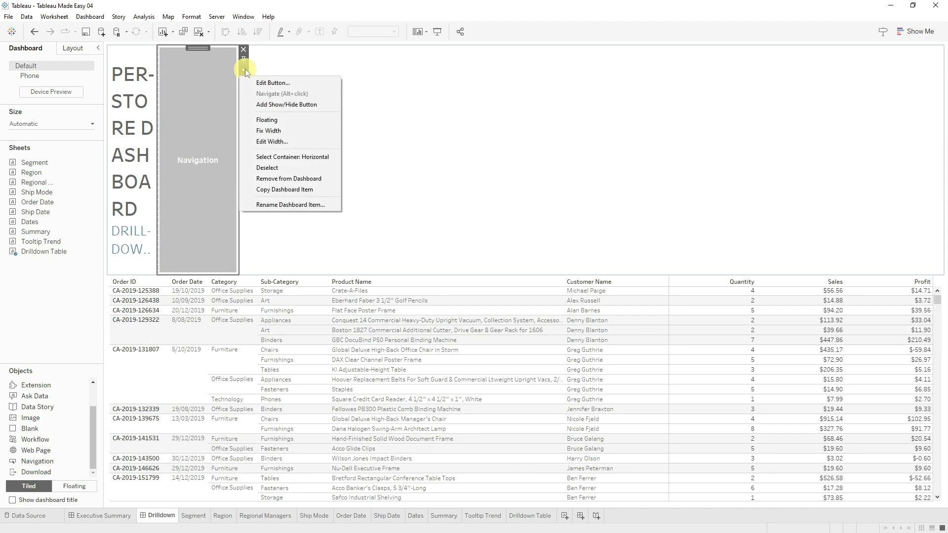
pyautogui.click(298, 133)
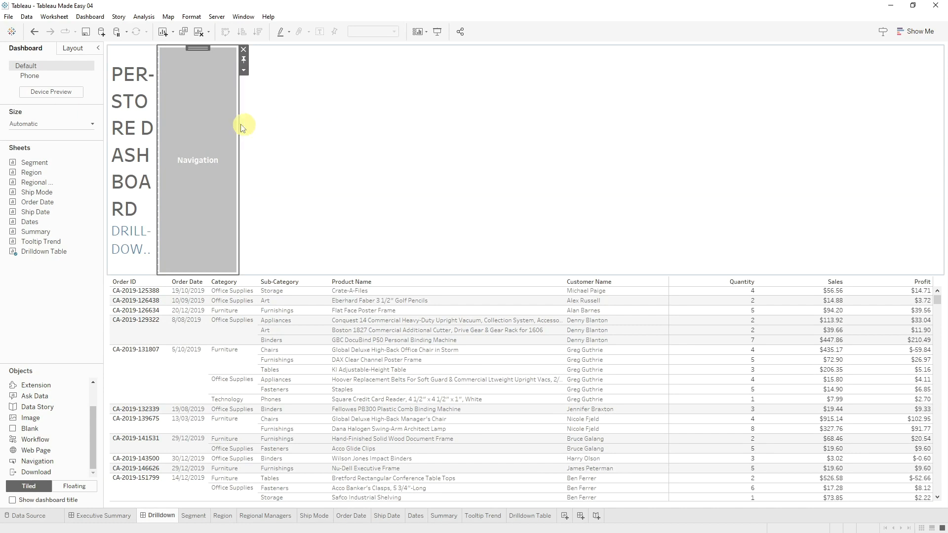
pyautogui.click(243, 70)
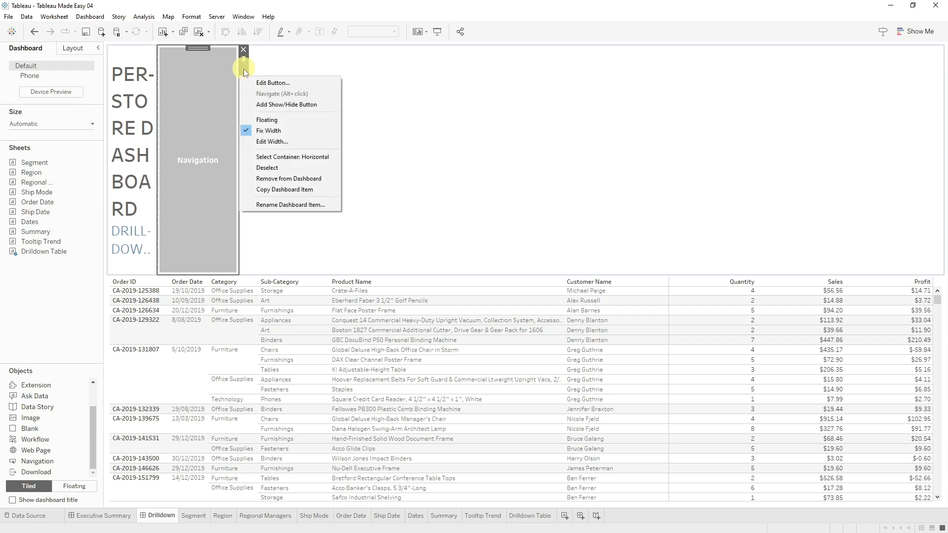
pyautogui.click(294, 141)
pyautogui.write('20')
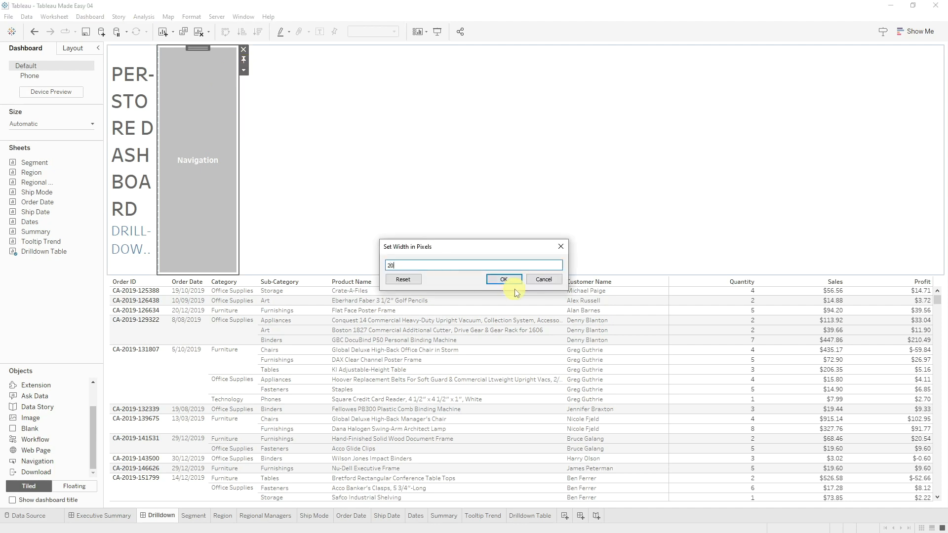
pyautogui.write('0')
pyautogui.press('Return')
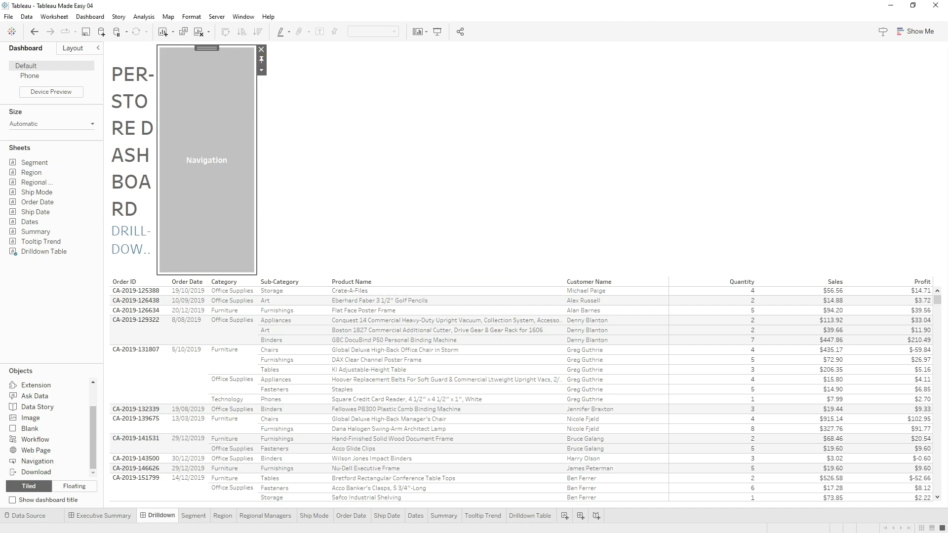
pyautogui.click(132, 252)
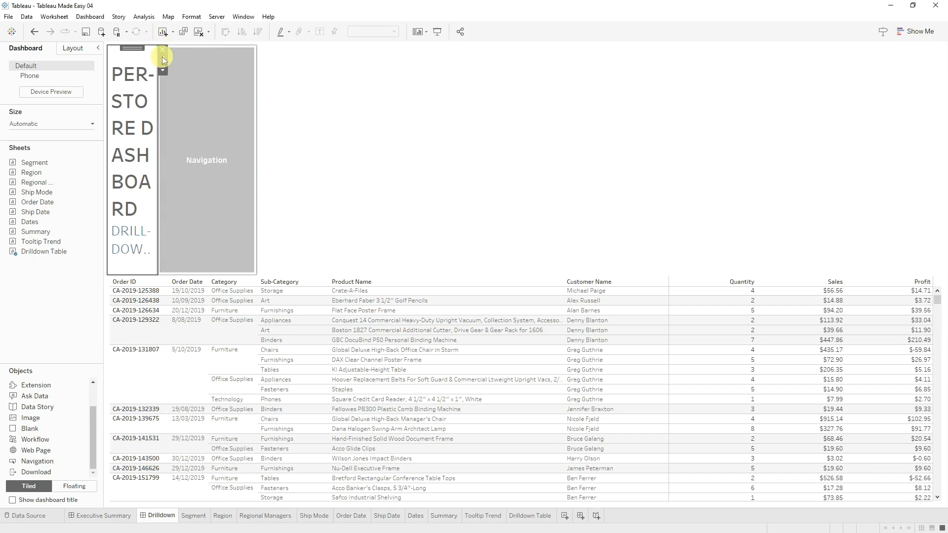
pyautogui.click(162, 58)
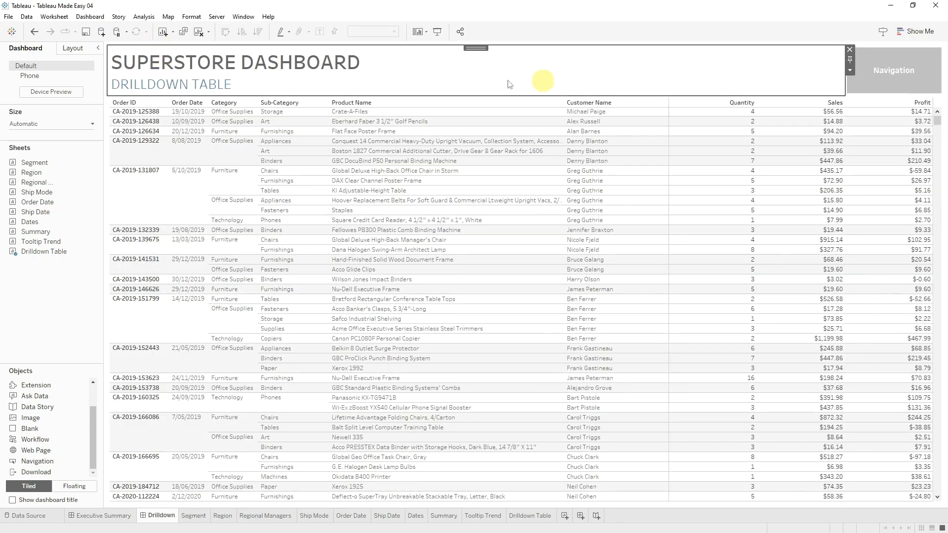
# Configure the Navigation button to navigate to Executive Summary and give it the title Back
pyautogui.click(938, 92)
pyautogui.click(840, 72)
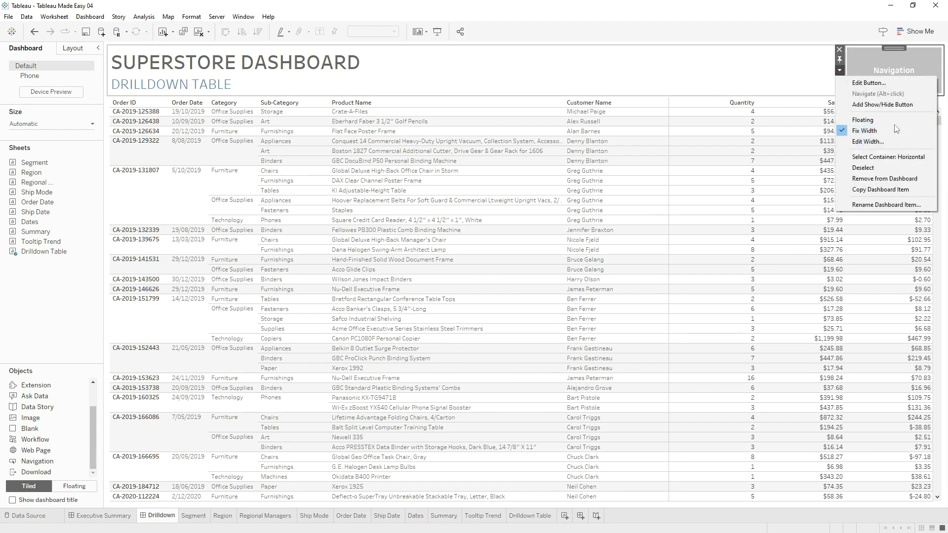
pyautogui.click(870, 83)
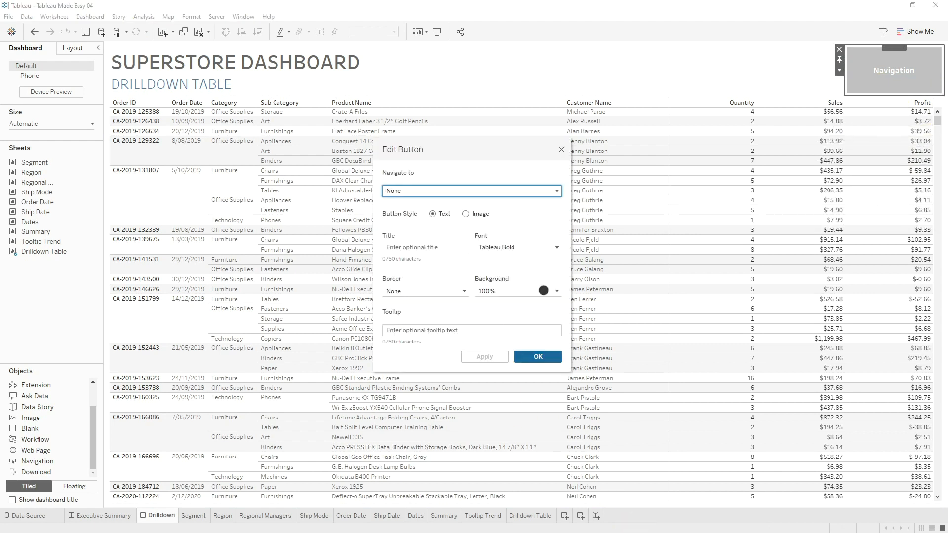
pyautogui.click(540, 215)
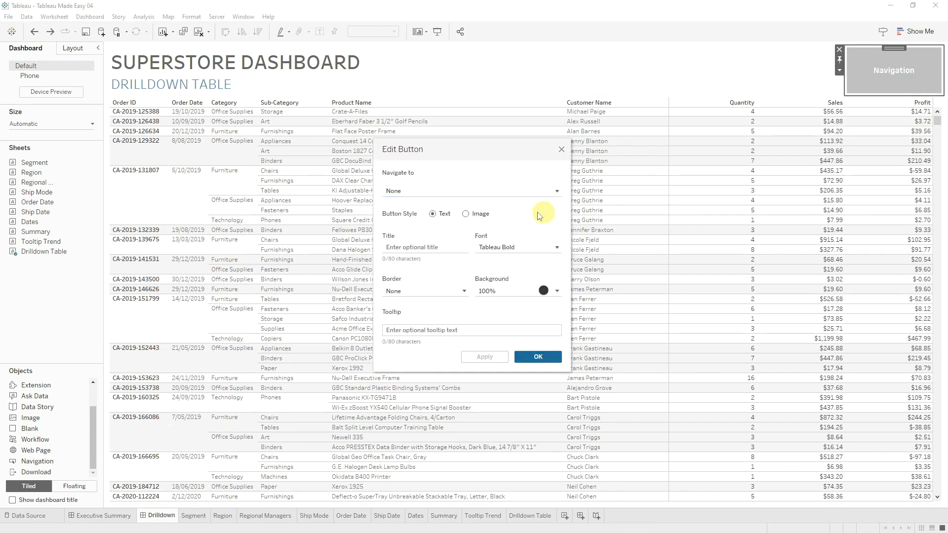
pyautogui.click(483, 193)
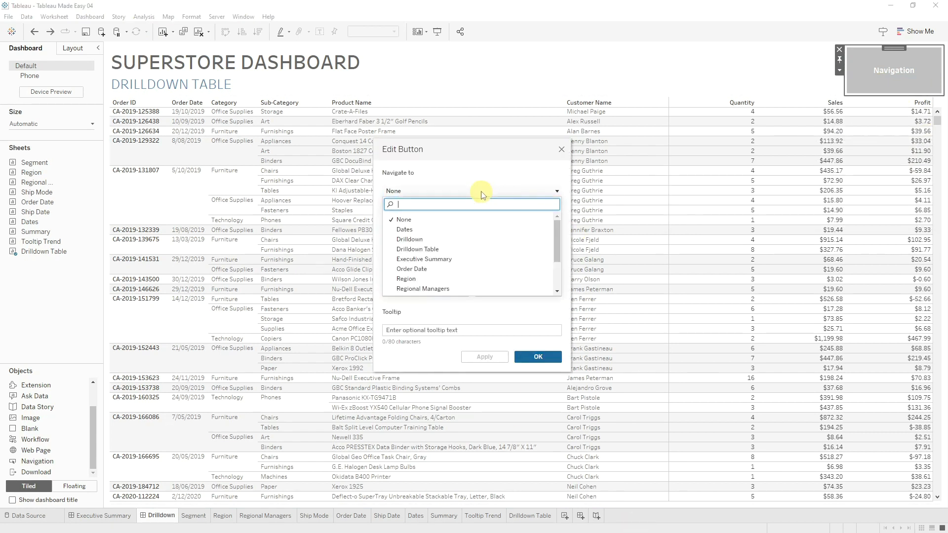
pyautogui.click(477, 260)
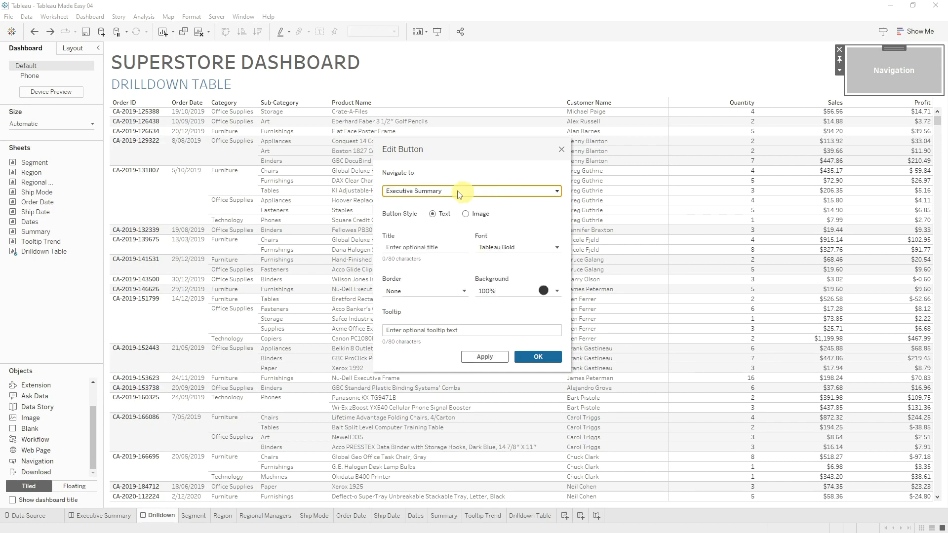
pyautogui.click(416, 247)
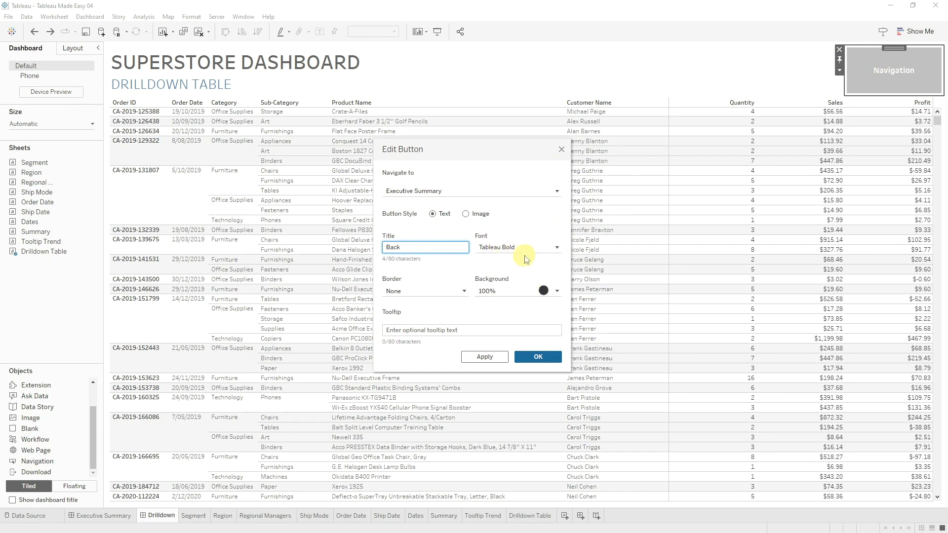
# Style the Back button with a light grey background, a solid border and black font, and apply the settings
pyautogui.click(542, 293)
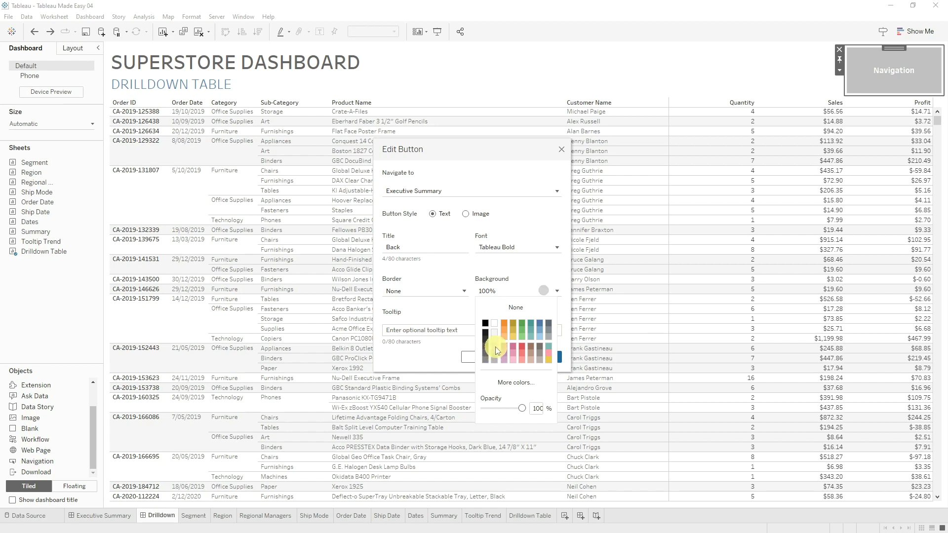
pyautogui.click(434, 292)
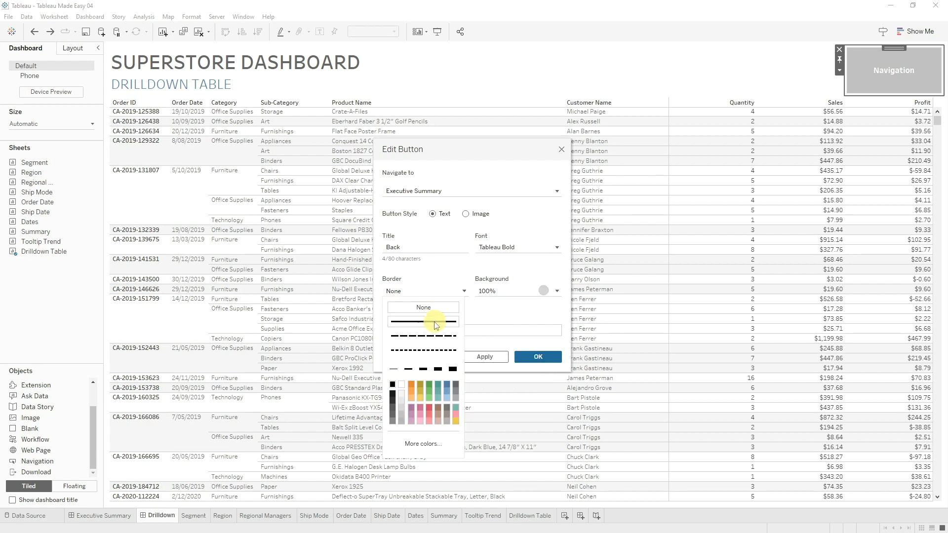
pyautogui.click(436, 321)
pyautogui.click(430, 290)
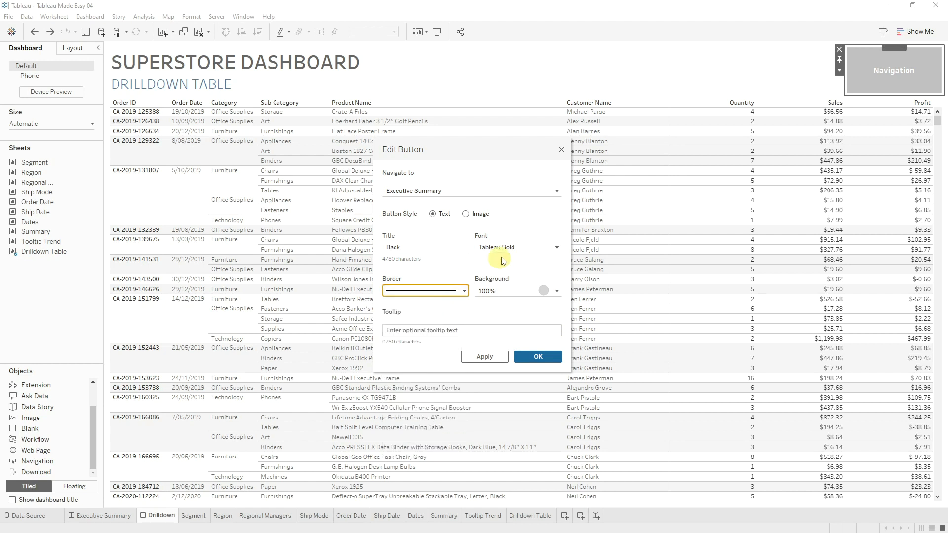
pyautogui.click(518, 248)
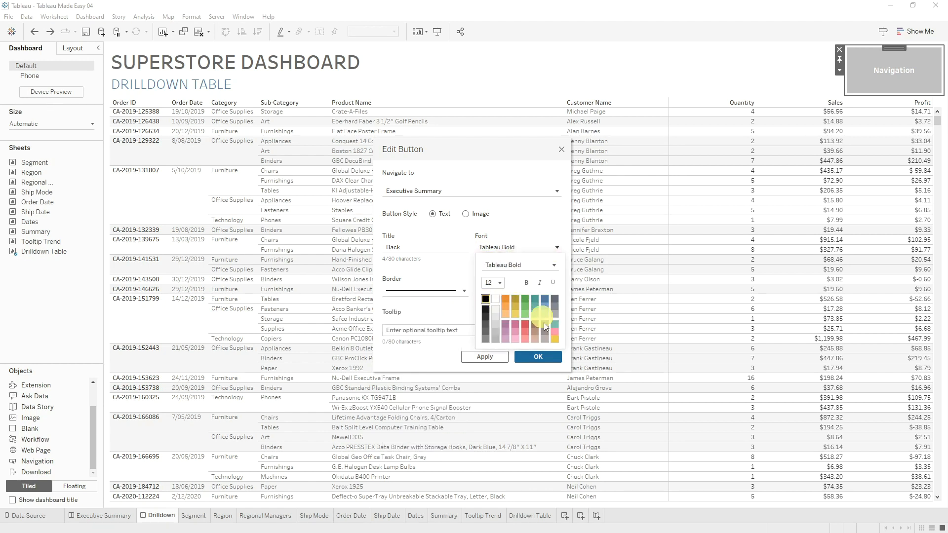
pyautogui.click(537, 357)
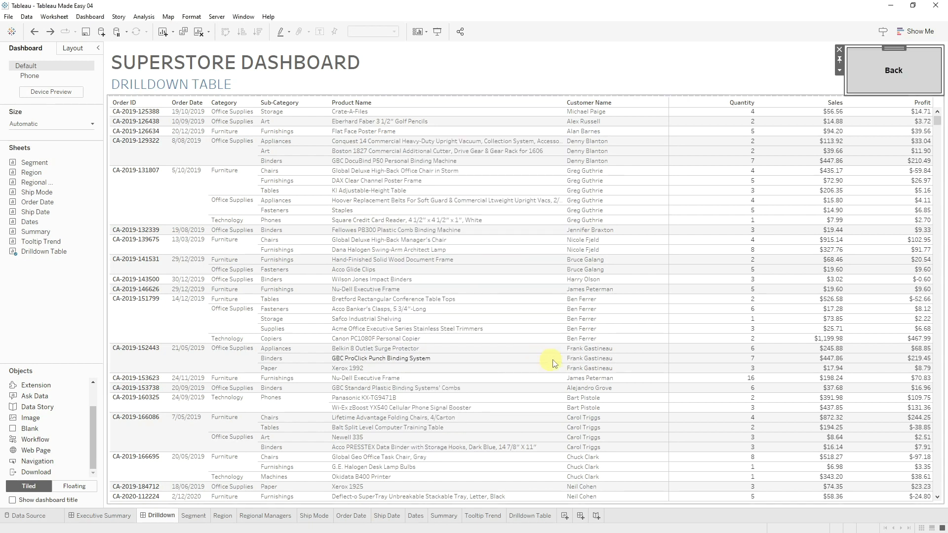
# Test the Back button on the Drilldown dashboard by using it to return to Executive Summary
pyautogui.click(482, 70)
pyautogui.click(32, 311)
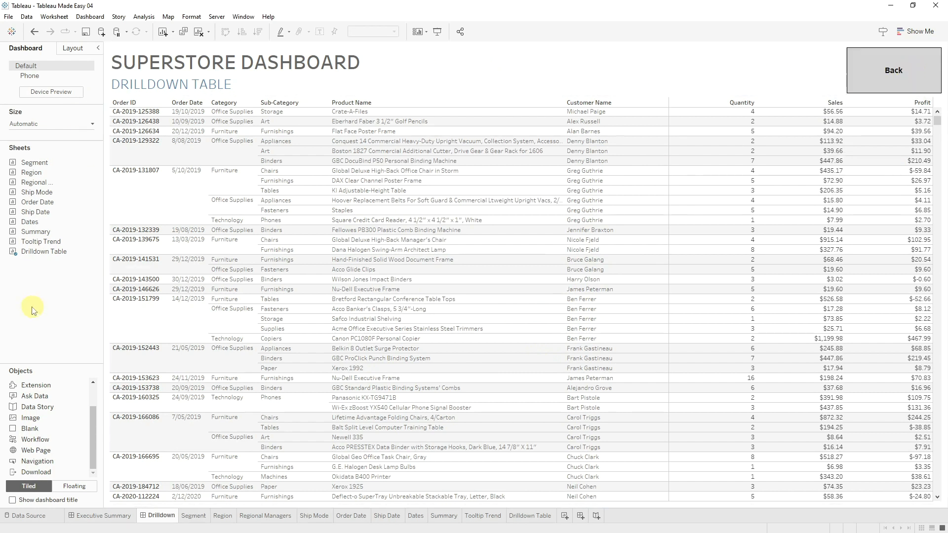
pyautogui.click(890, 66)
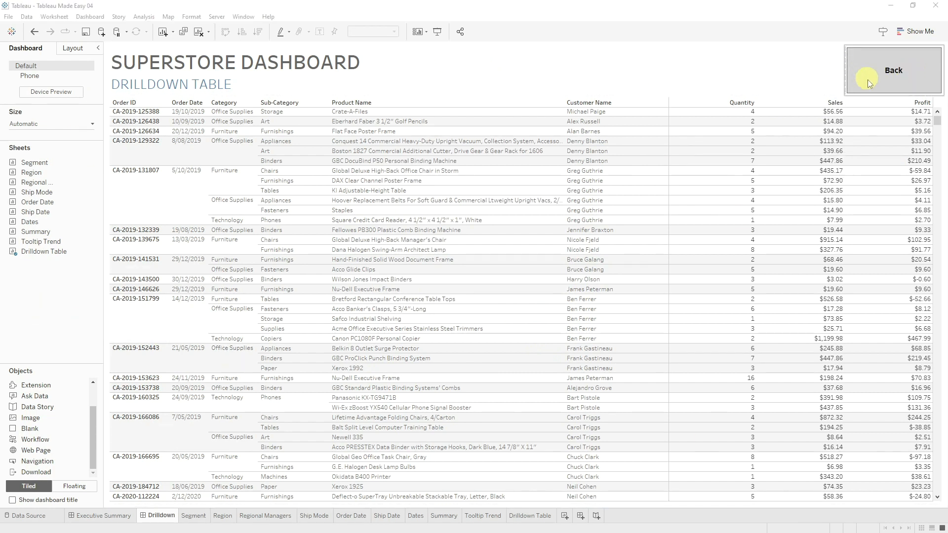
pyautogui.click(924, 86)
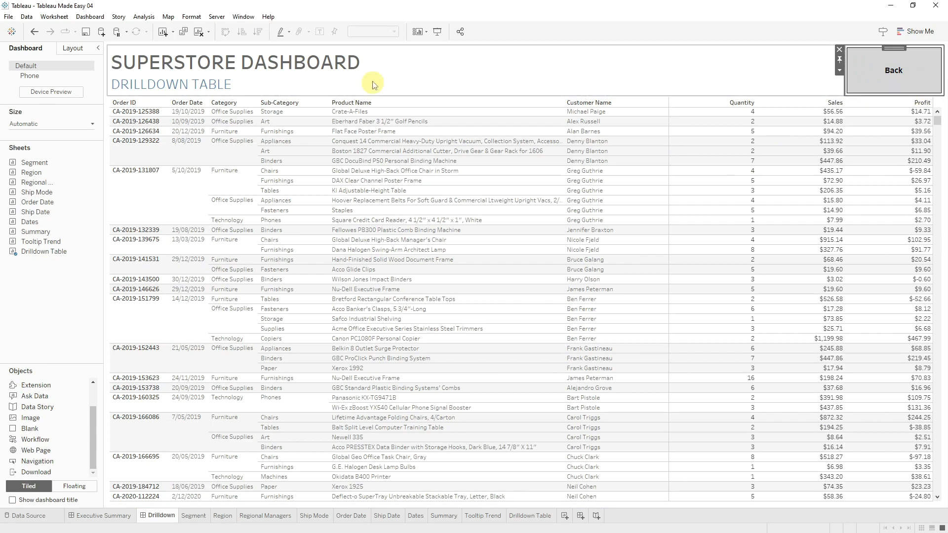
pyautogui.keyDown('alt'); pyautogui.click(930, 82); pyautogui.keyUp('alt')
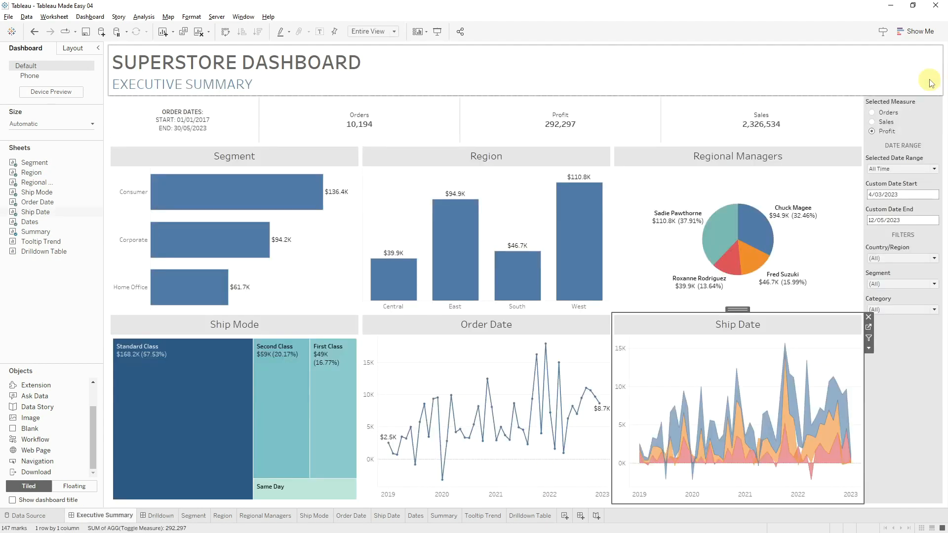
# Drill down from the largest slice of the Regional Managers pie and return to Executive Summary with the Back button
pyautogui.moveTo(200, 433)
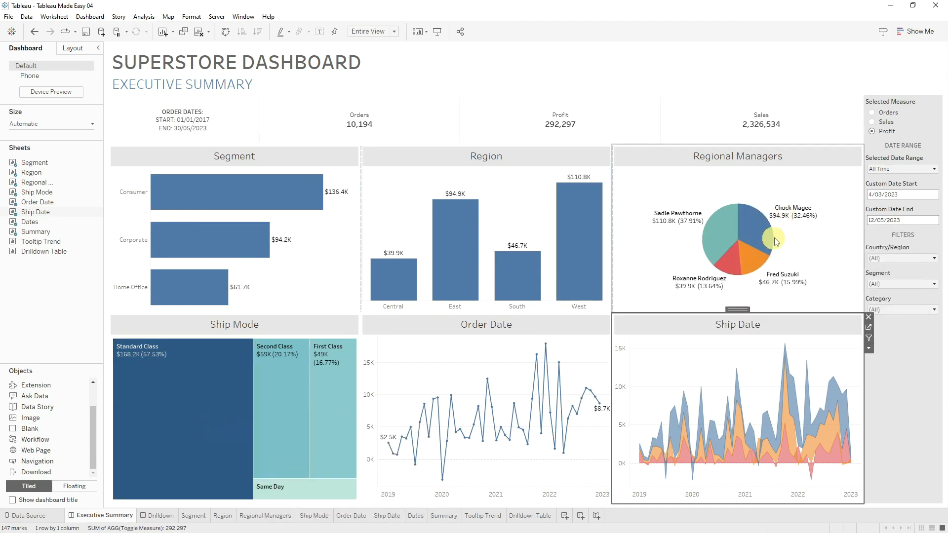
pyautogui.click(724, 236)
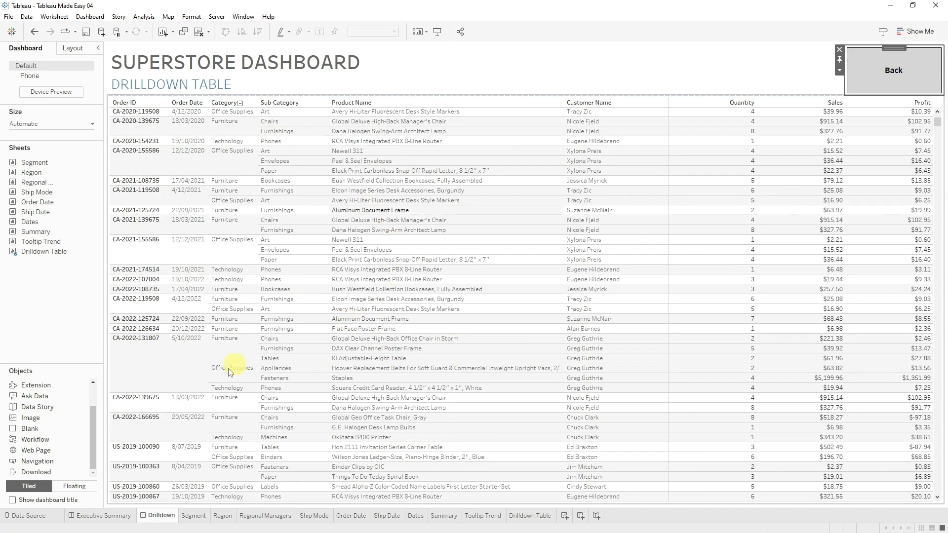
pyautogui.click(916, 70)
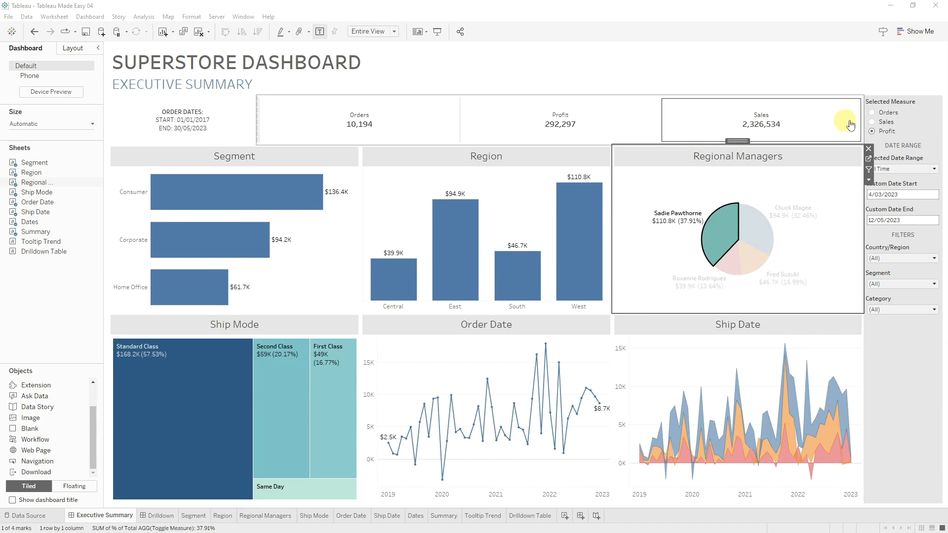
# Go to the Summary worksheet and set the font size of Measure Names in the text label to 12
pyautogui.click(788, 111)
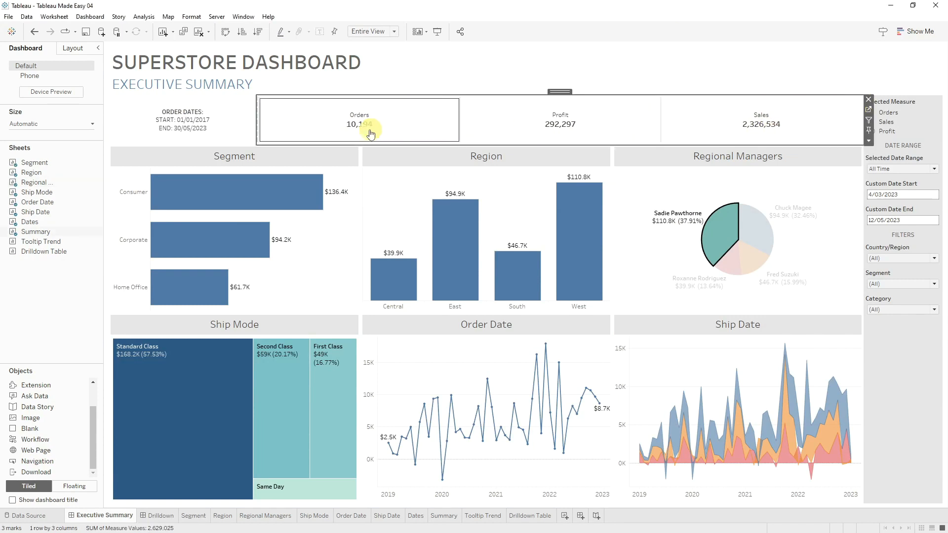
pyautogui.click(869, 111)
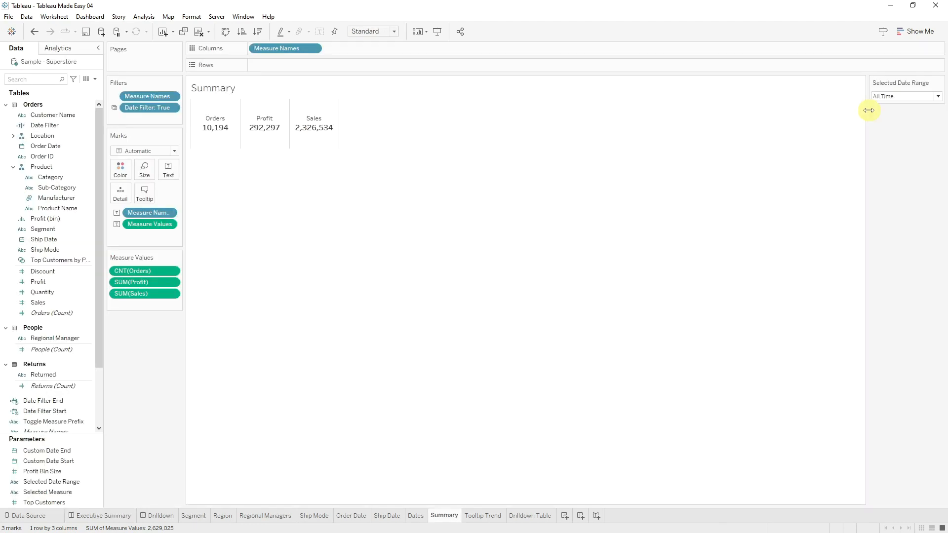
pyautogui.click(168, 169)
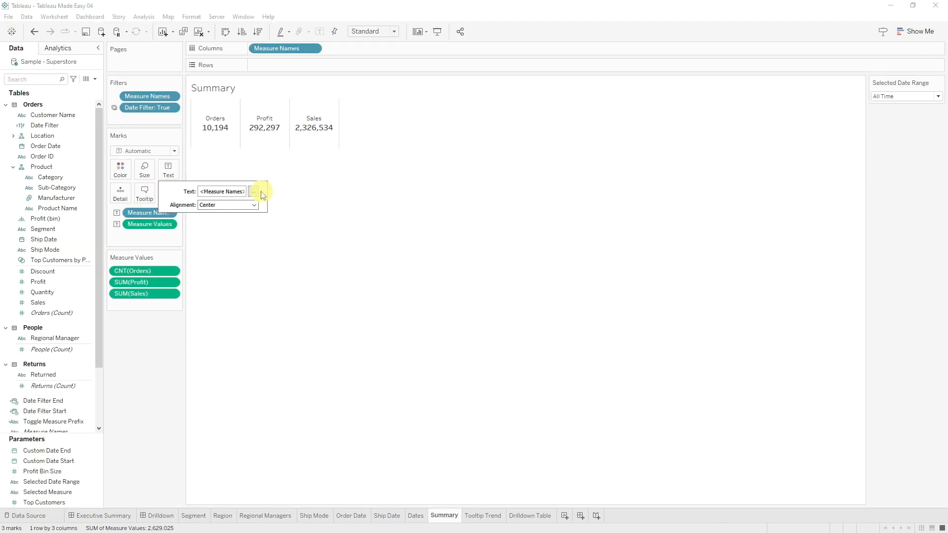
pyautogui.click(254, 194)
pyautogui.tripleClick(412, 209)
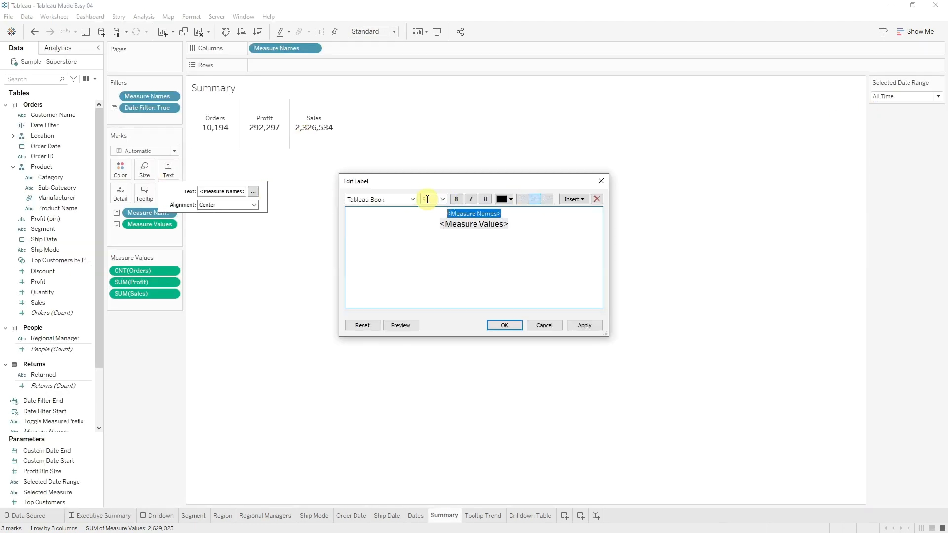
pyautogui.write('12')
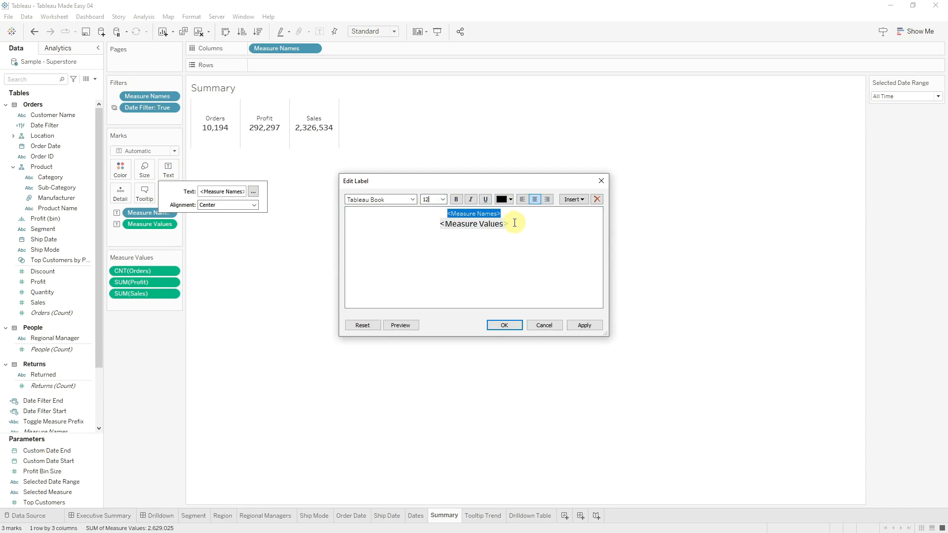
pyautogui.press('Return')
# Set the font size of Measure Values in the Summary label to 20 and return to the Executive Summary dashboard
pyautogui.click(253, 191)
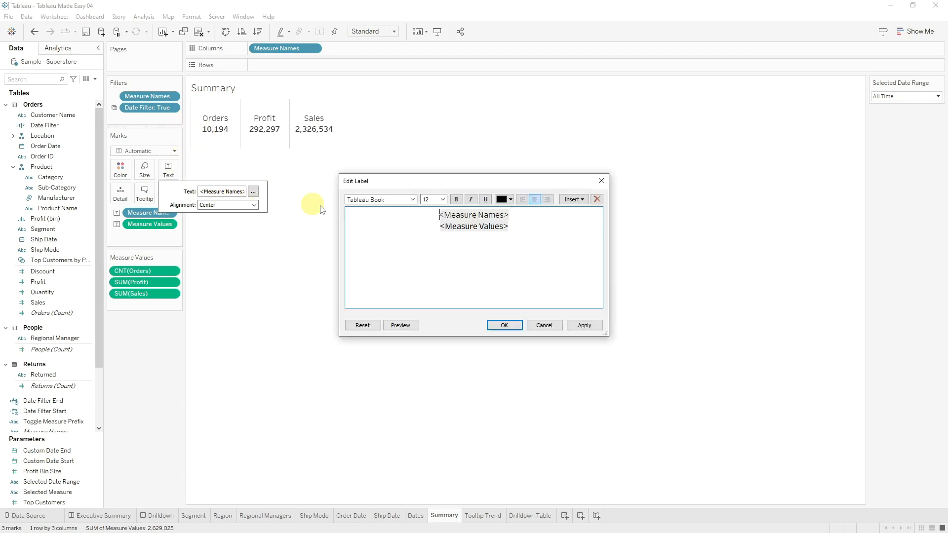
pyautogui.moveTo(531, 229); pyautogui.dragTo(411, 225)
pyautogui.click(479, 230)
pyautogui.moveTo(519, 227); pyautogui.dragTo(421, 225)
pyautogui.doubleClick(432, 200)
pyautogui.write('20')
pyautogui.press('Return')
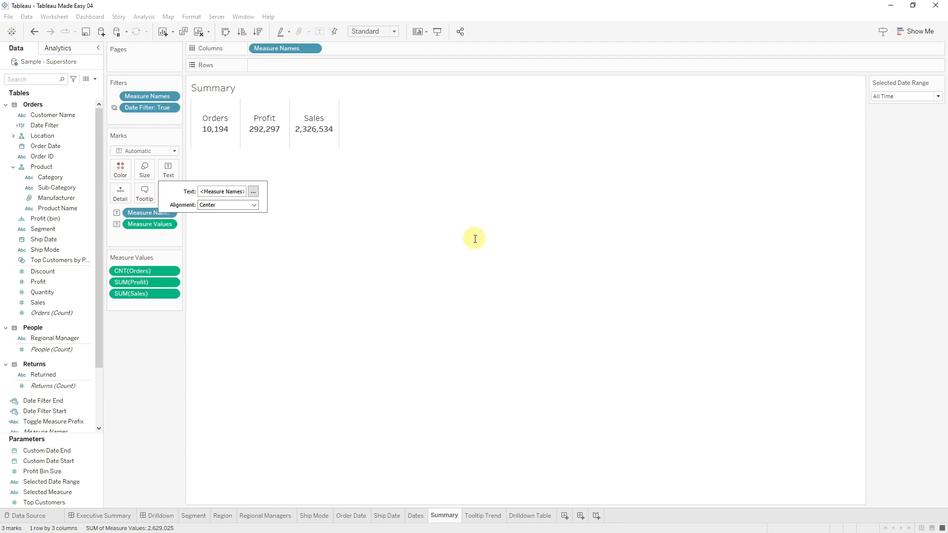
pyautogui.click(107, 516)
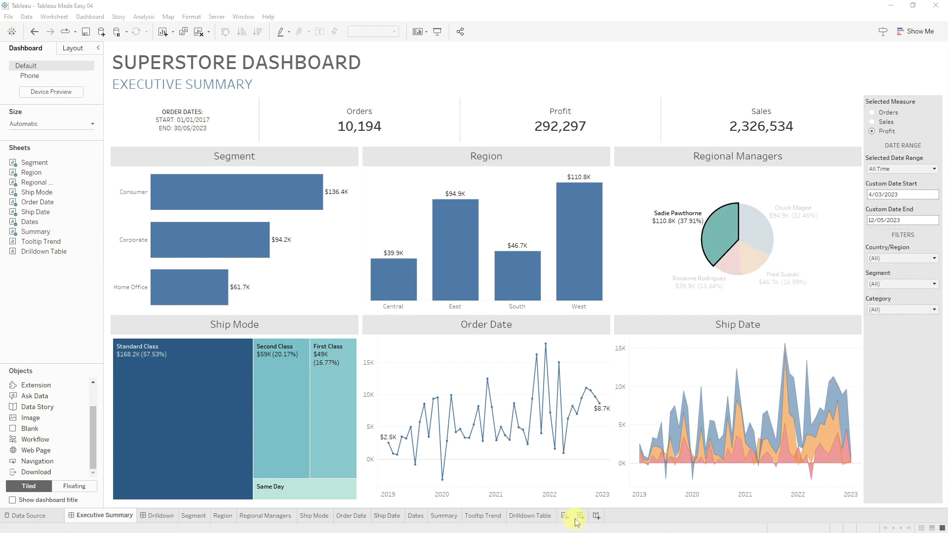
# Compare the filters on the Drilldown Table and Segment worksheets with the filter controls on Executive Summary
pyautogui.click(527, 516)
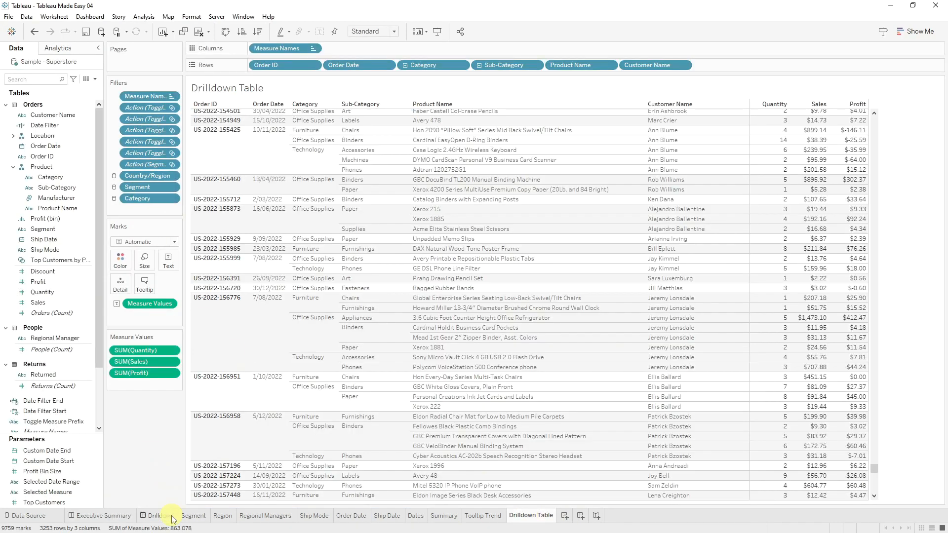
pyautogui.click(194, 516)
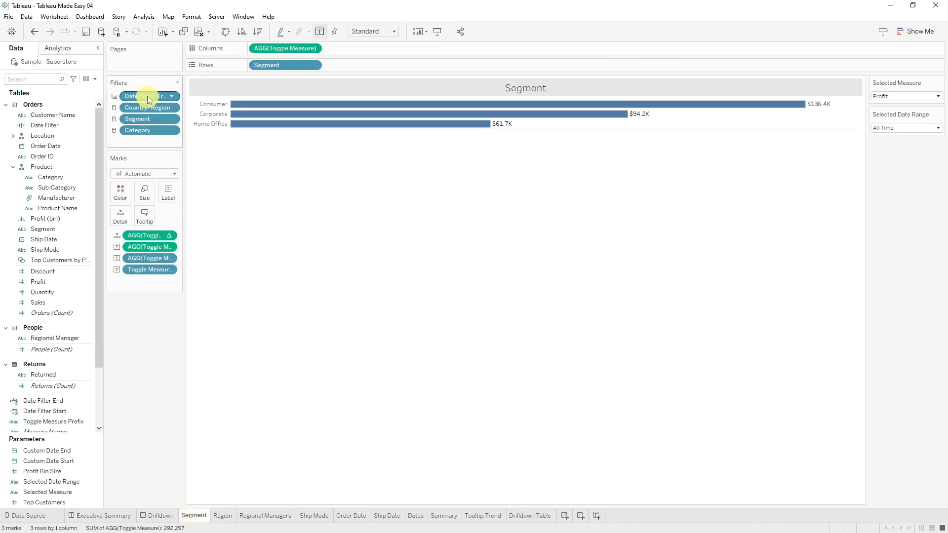
pyautogui.click(102, 515)
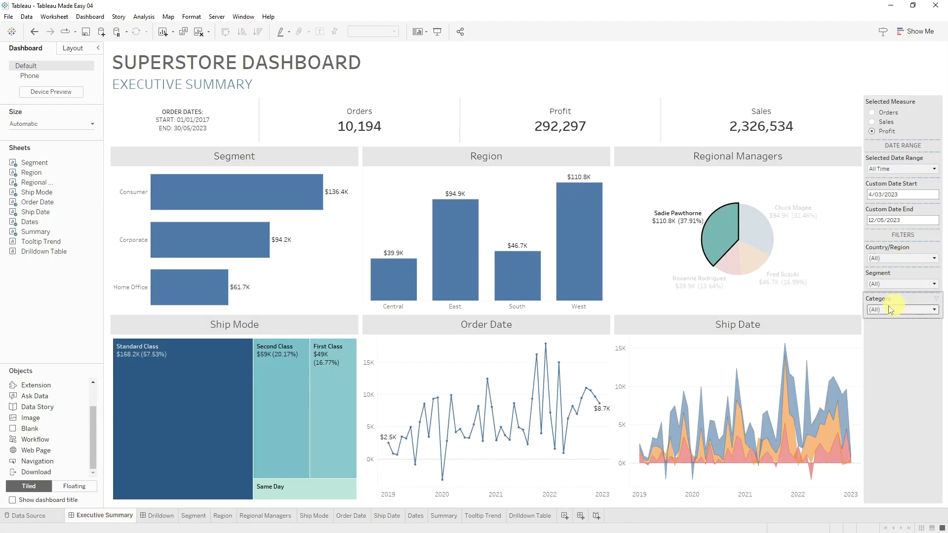
pyautogui.click(193, 515)
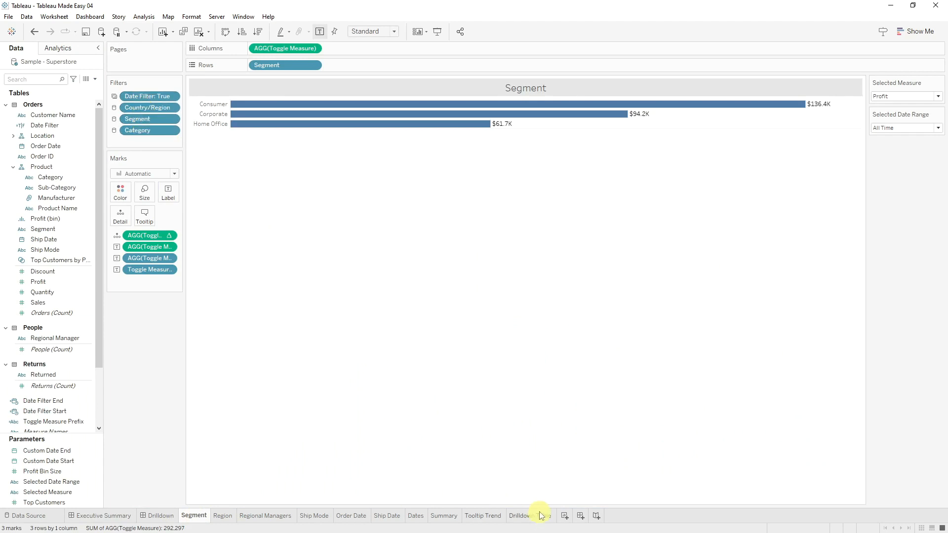
pyautogui.click(118, 513)
# Examine which worksheets the Country/Region filter applies to, and check for that filter on the Drilldown Table worksheet
pyautogui.click(921, 251)
pyautogui.click(859, 267)
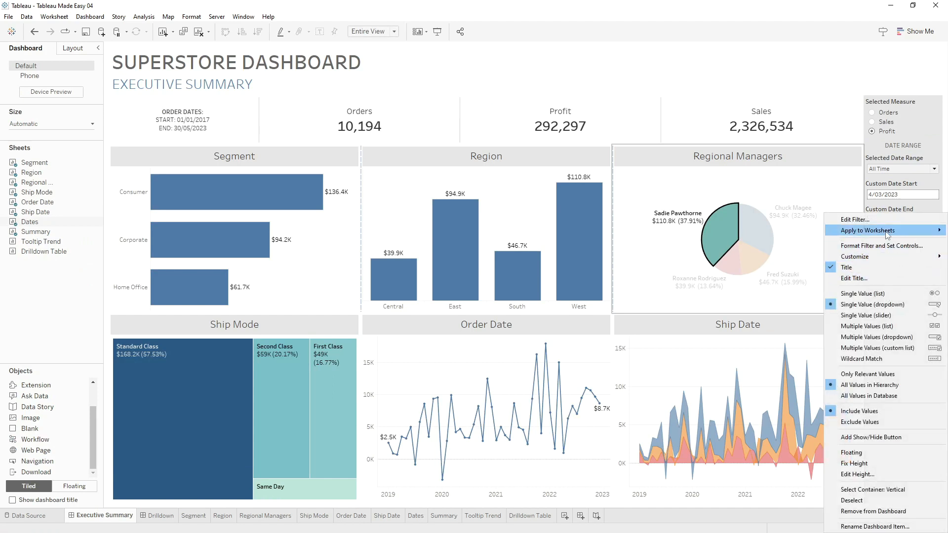
pyautogui.moveTo(868, 231)
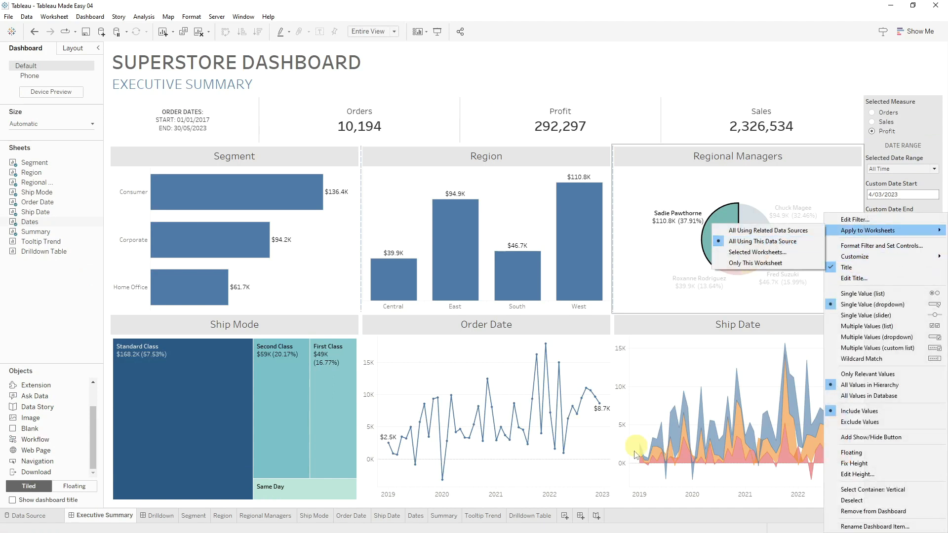
pyautogui.click(529, 515)
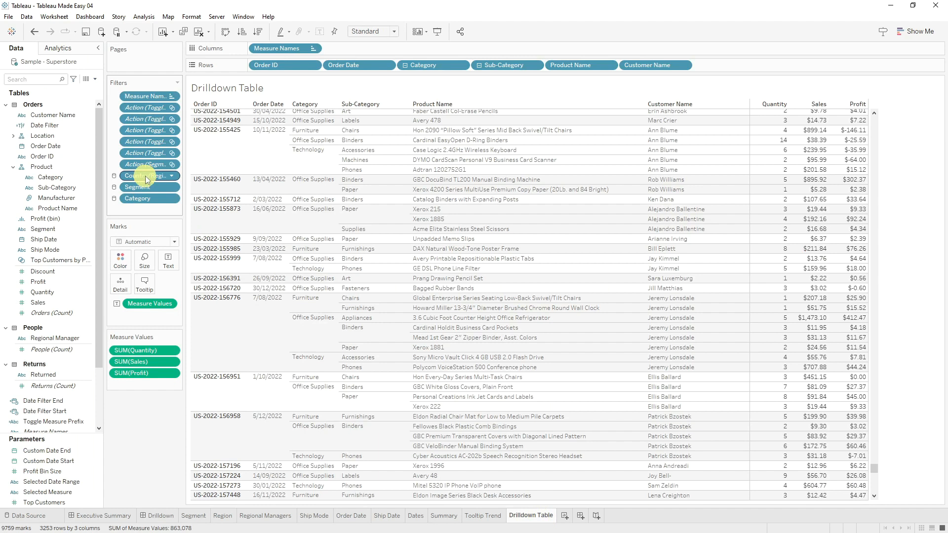
pyautogui.click(96, 515)
pyautogui.click(869, 254)
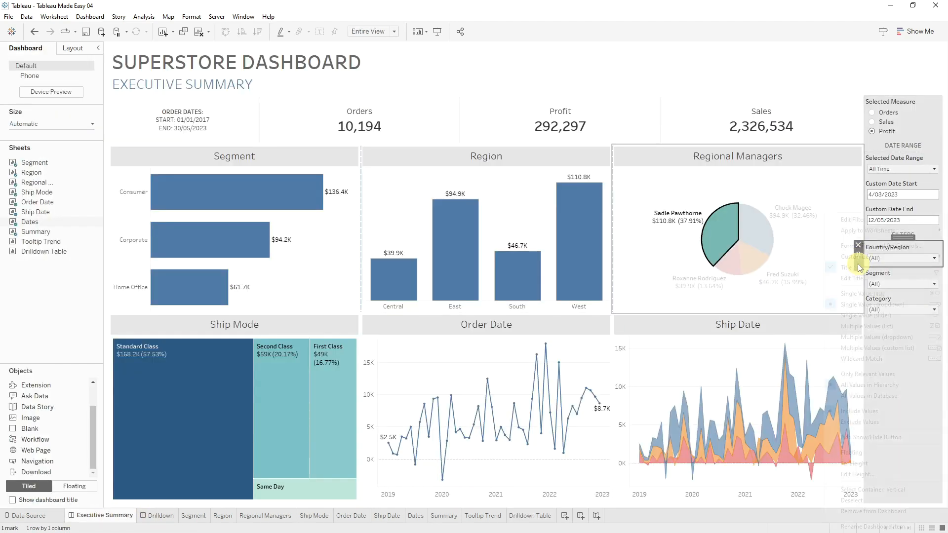
pyautogui.click(859, 270)
pyautogui.moveTo(868, 231)
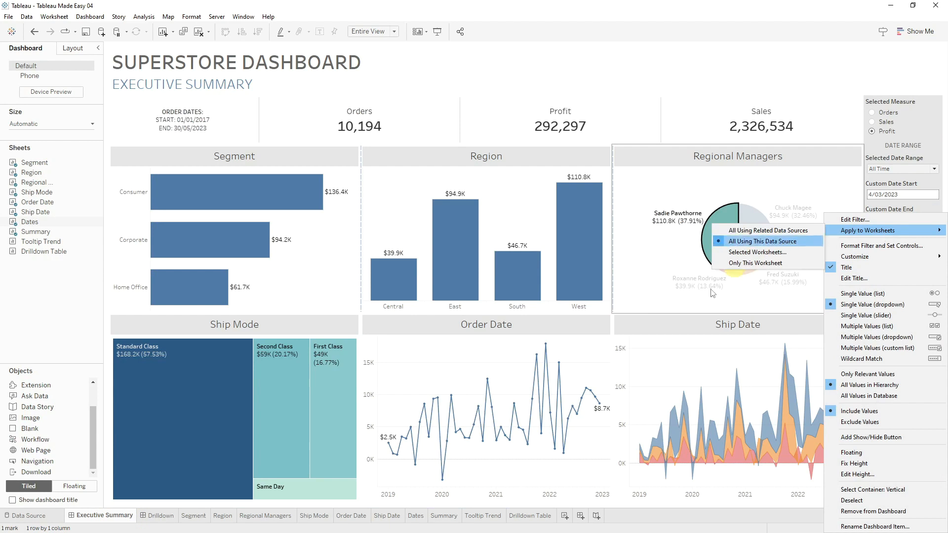
# Set the Selected Date Range on Executive Summary to Last Year and check the Regional Managers chart
pyautogui.click(694, 503)
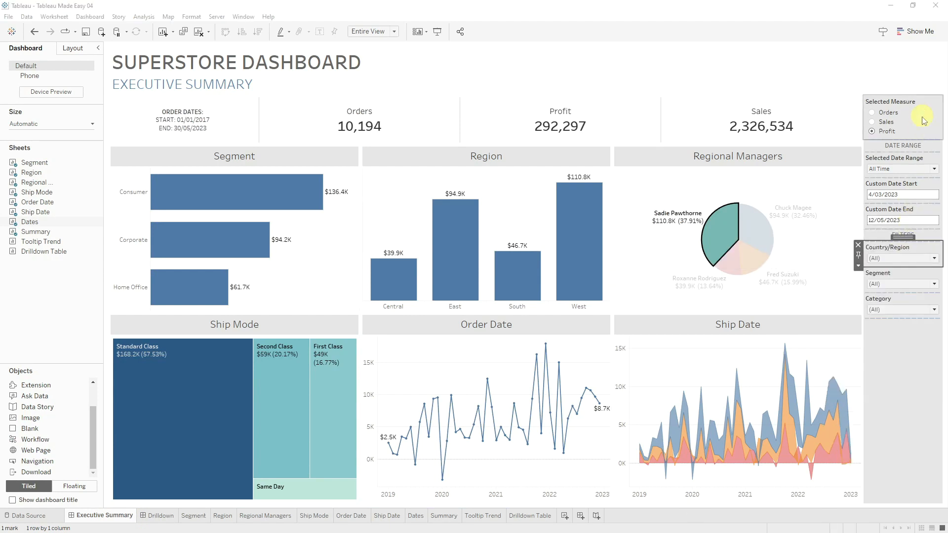
pyautogui.click(907, 169)
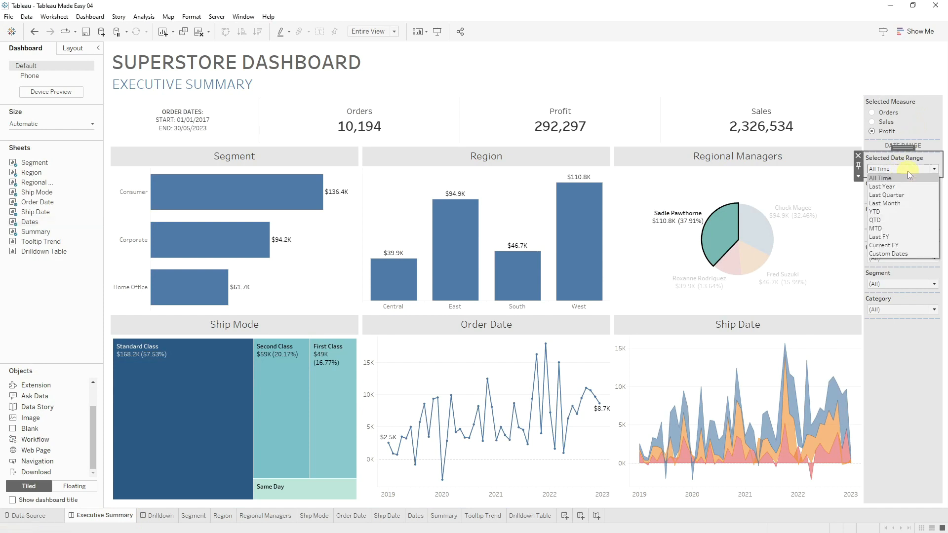
pyautogui.click(904, 186)
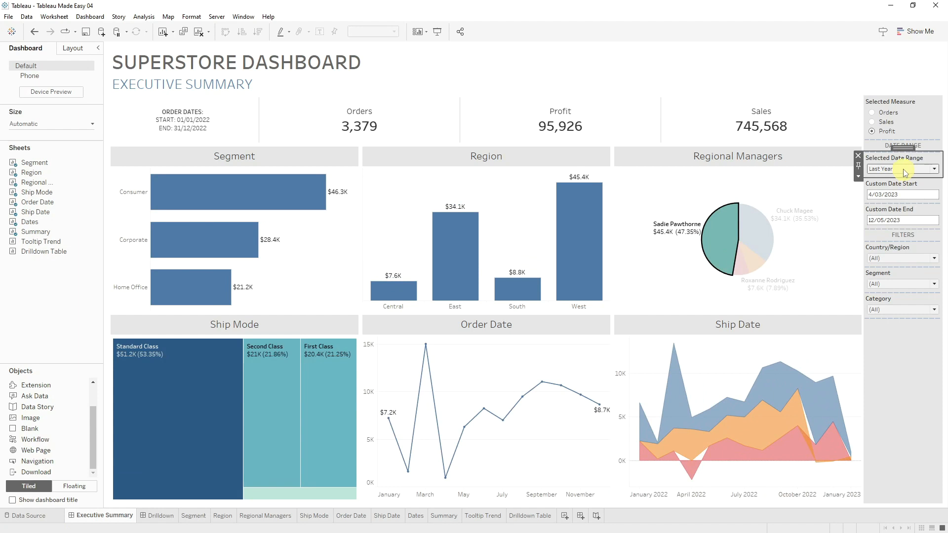
pyautogui.moveTo(725, 241)
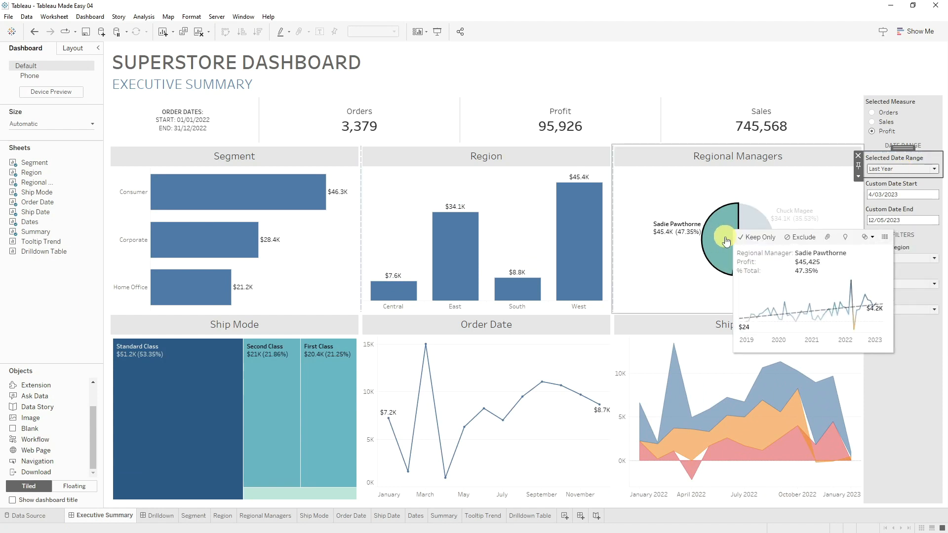
# On the Segment worksheet, extend the Date Filter's selected worksheets to include Drilldown Table
pyautogui.click(194, 515)
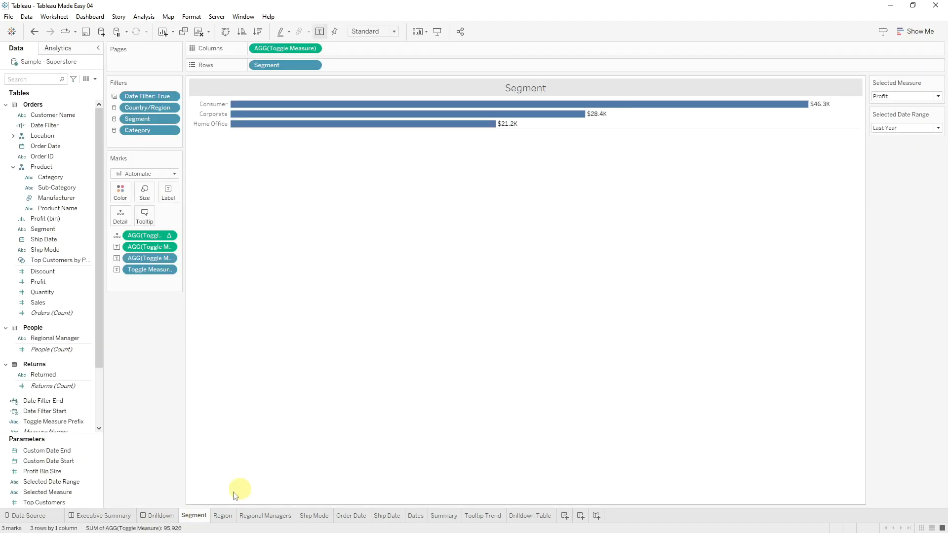
pyautogui.rightClick(139, 95)
pyautogui.moveTo(202, 149)
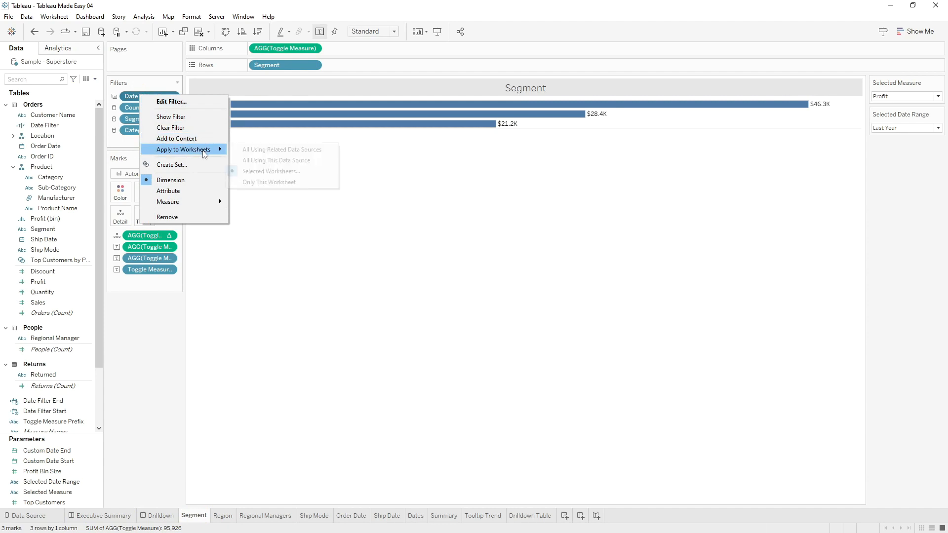
pyautogui.click(289, 171)
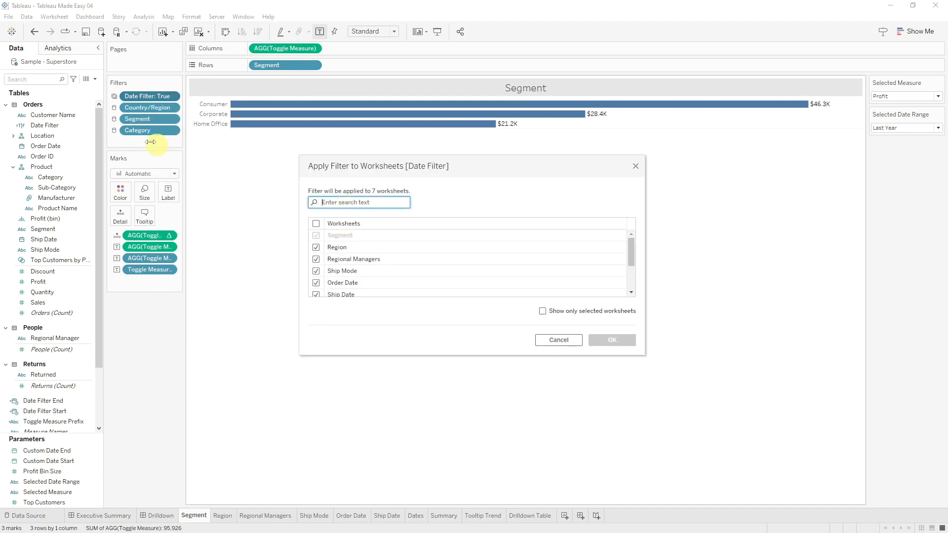
pyautogui.scroll(-3, 412, 252)
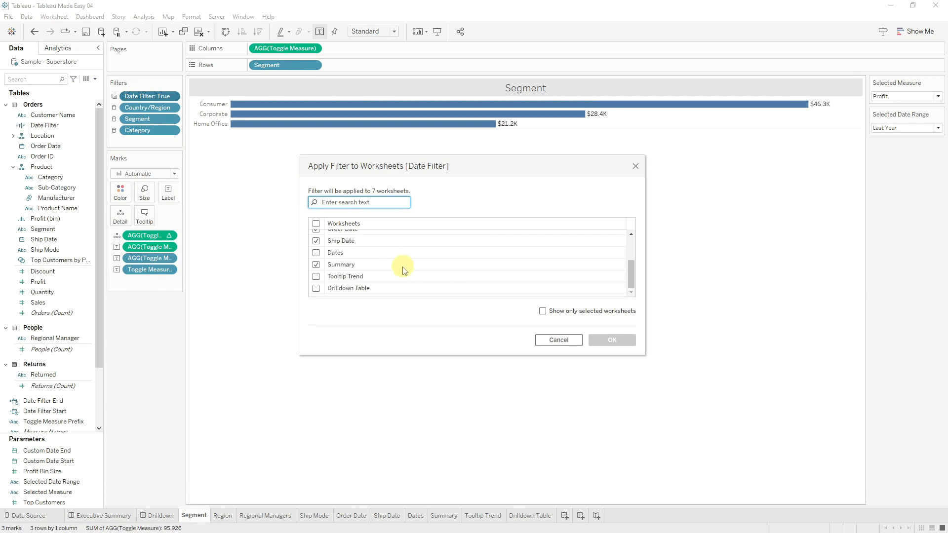
pyautogui.click(316, 288)
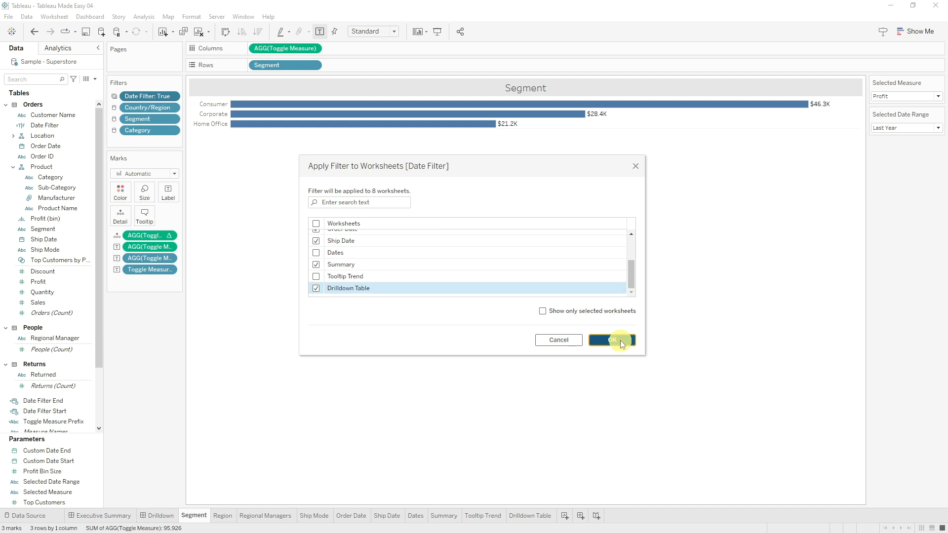
pyautogui.click(612, 340)
# Drill down from the $7.6K slice of Regional Managers on Executive Summary and check the table's Profit grand total
pyautogui.click(105, 516)
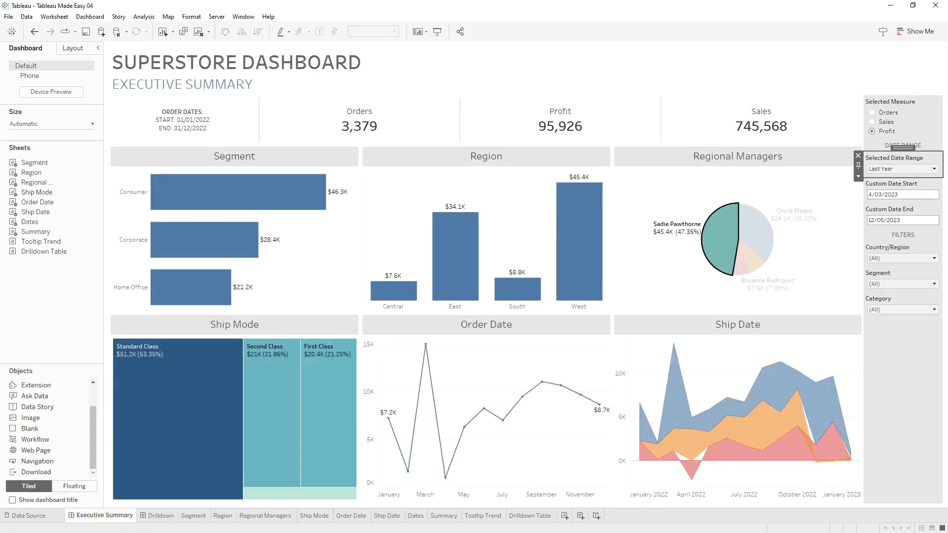
pyautogui.moveTo(743, 289)
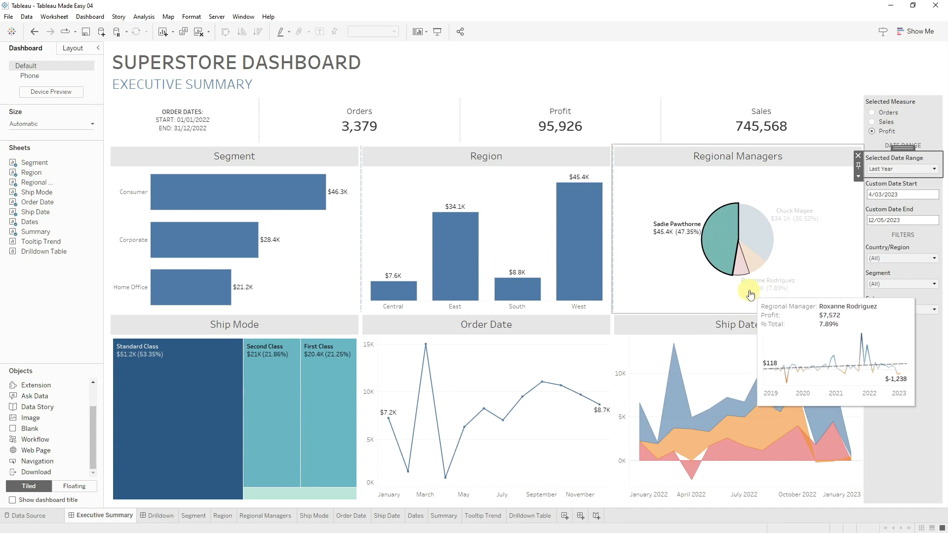
pyautogui.click(741, 266)
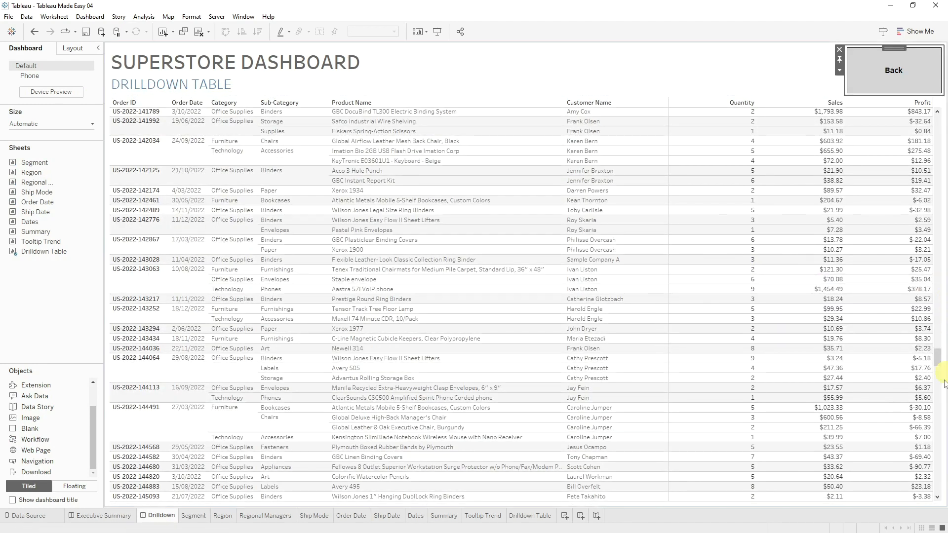
pyautogui.moveTo(938, 360); pyautogui.dragTo(940, 495)
pyautogui.moveTo(902, 500)
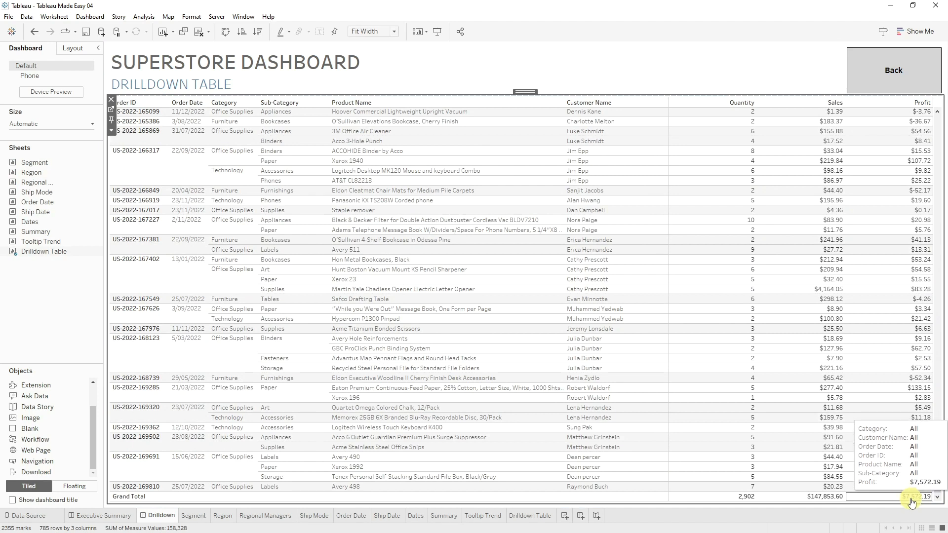
# Return to the Executive Summary dashboard and look over its order dates, summary figures and charts
pyautogui.click(101, 516)
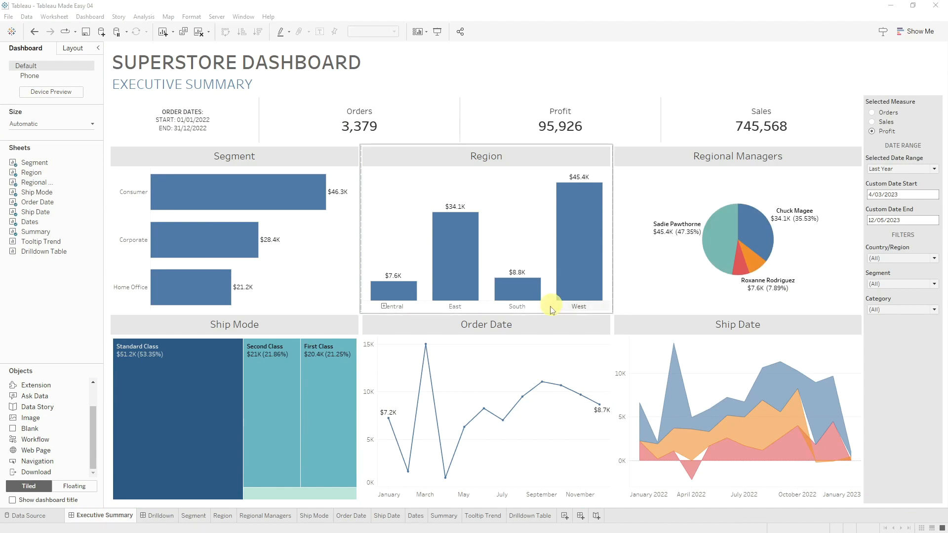
pyautogui.click(434, 291)
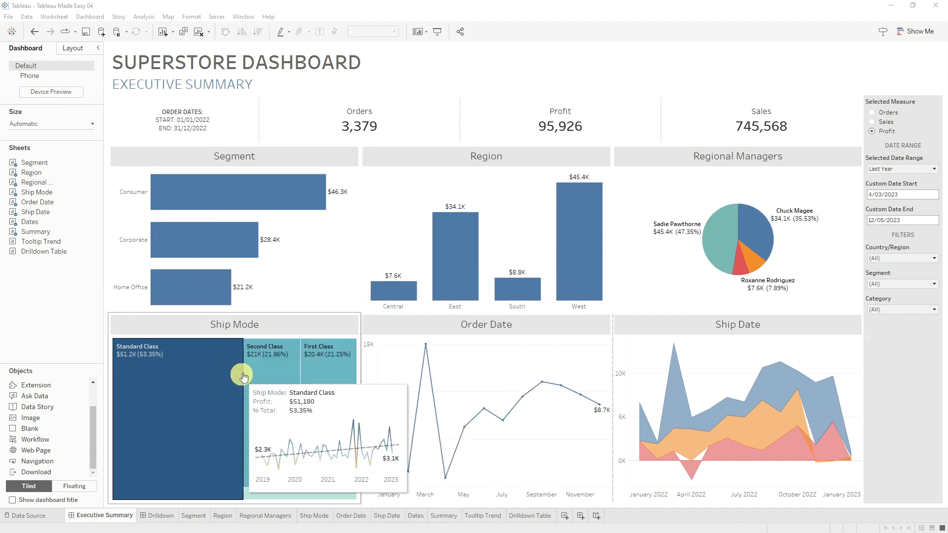
pyautogui.click(168, 118)
pyautogui.click(416, 141)
pyautogui.click(764, 129)
pyautogui.click(396, 143)
pyautogui.click(163, 251)
pyautogui.click(505, 248)
pyautogui.click(778, 280)
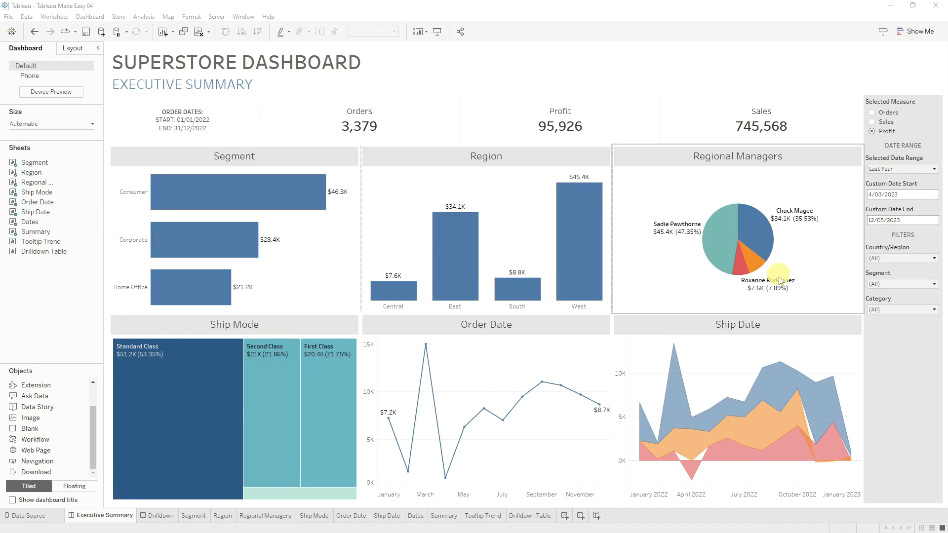
pyautogui.click(191, 384)
pyautogui.click(532, 399)
pyautogui.click(736, 419)
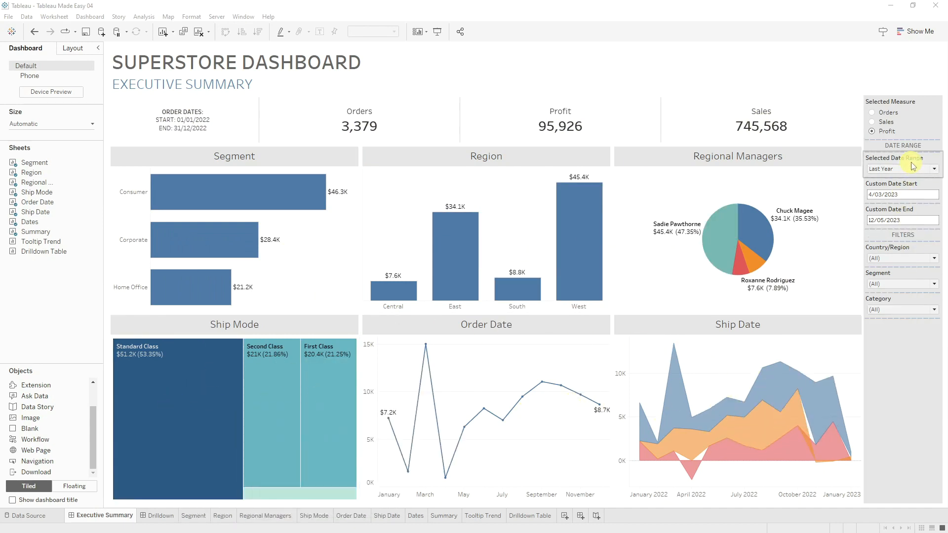
# Filter Executive Summary's Country/Region to Canada to test it, and reset the filter to (All)
pyautogui.click(913, 258)
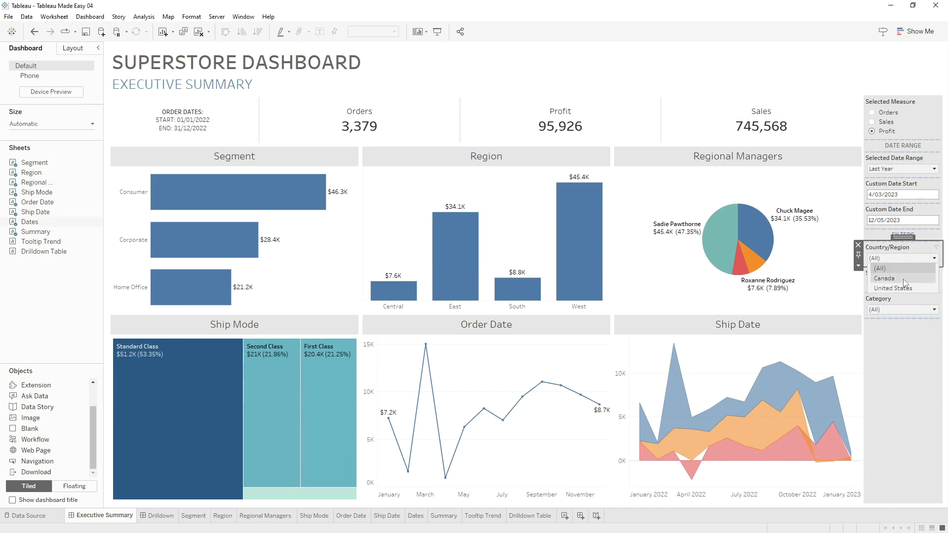
pyautogui.press('Down')
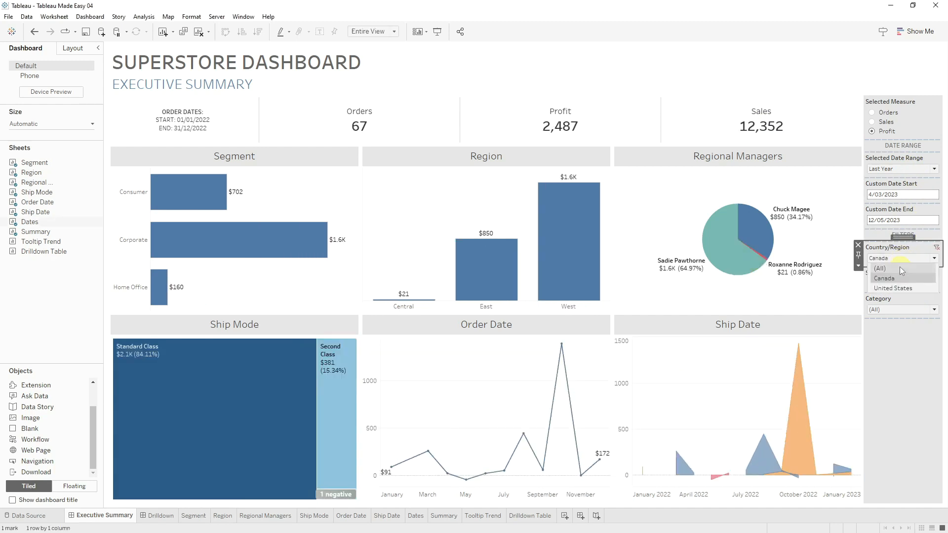
pyautogui.click(901, 269)
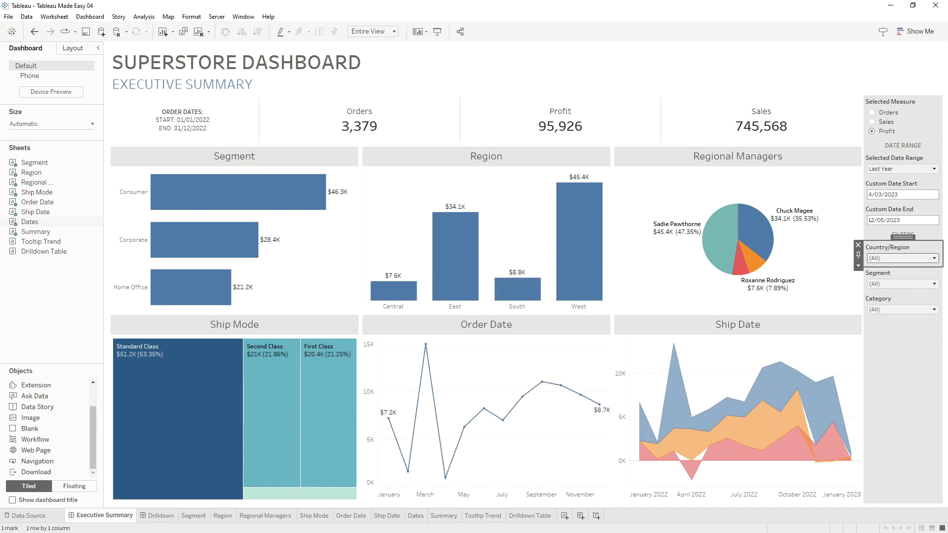
# Switch the charts' measure to Orders and finally to Sales through the summary figures
pyautogui.click(734, 136)
pyautogui.click(436, 138)
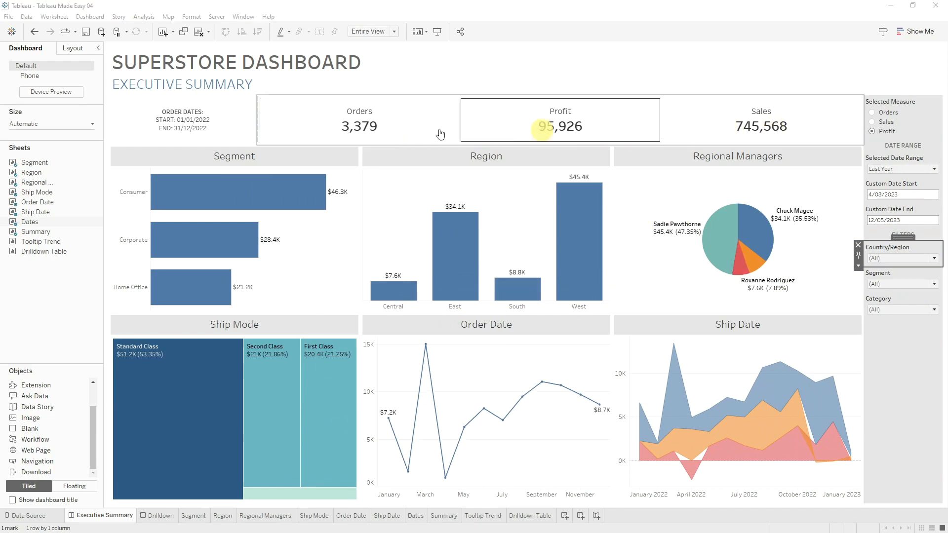
pyautogui.click(413, 131)
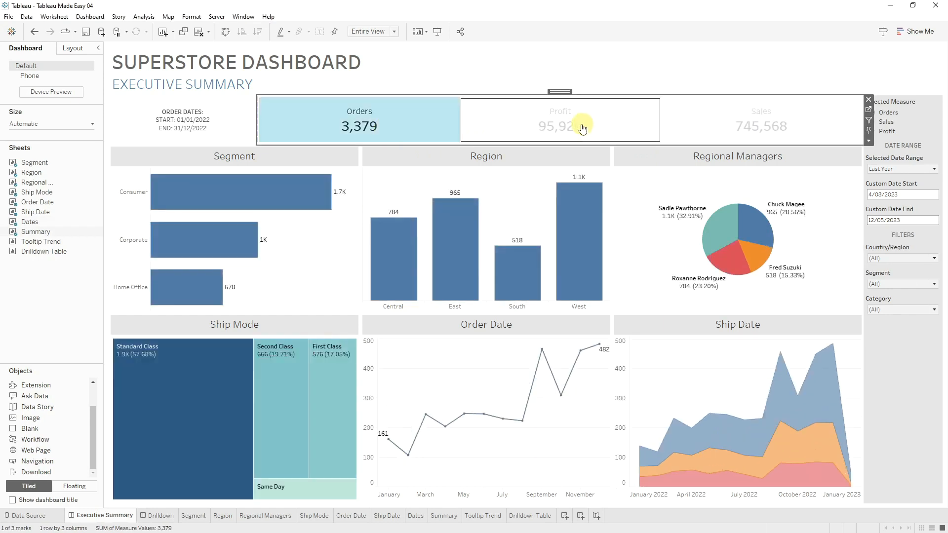
pyautogui.click(680, 136)
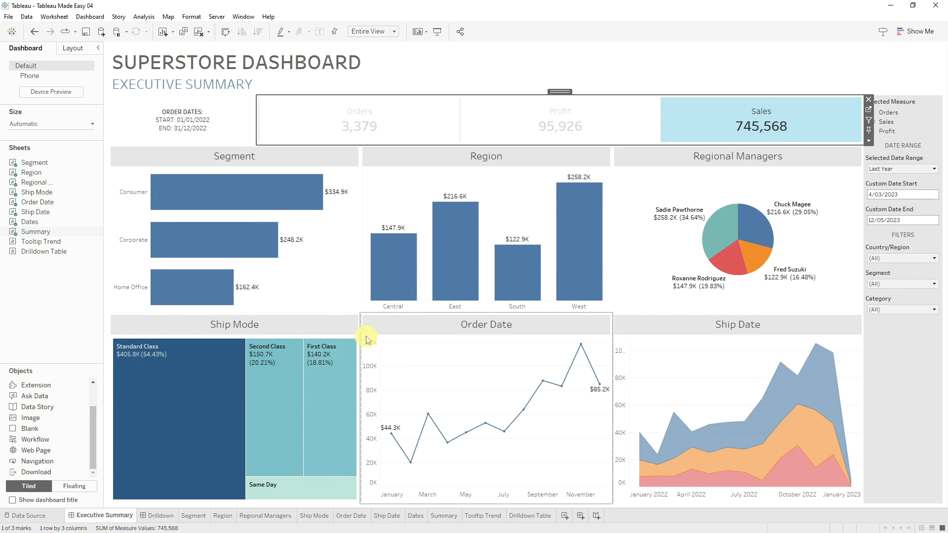
# Check the trend tooltips, drill down from the Region chart's Central bar, return to Executive Summary and clear the bar's selection
pyautogui.moveTo(223, 249)
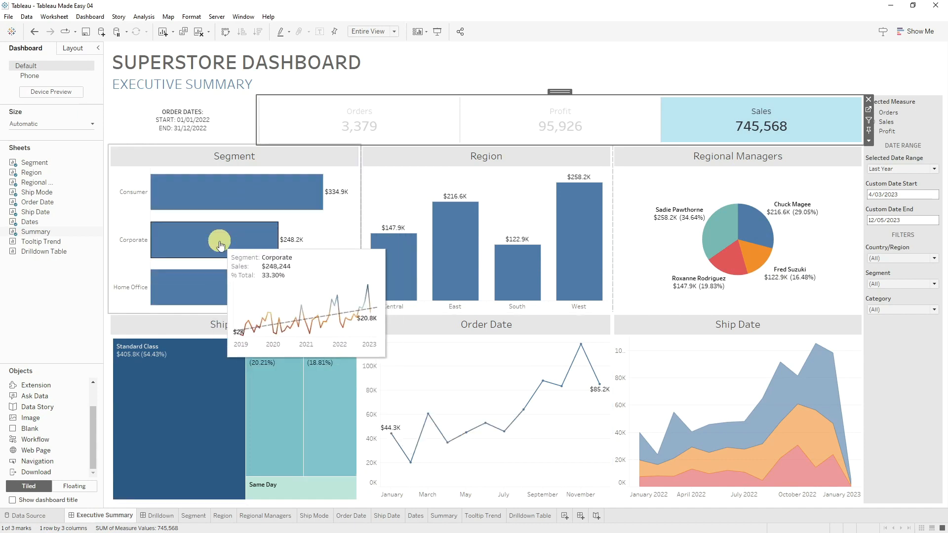
pyautogui.moveTo(530, 276)
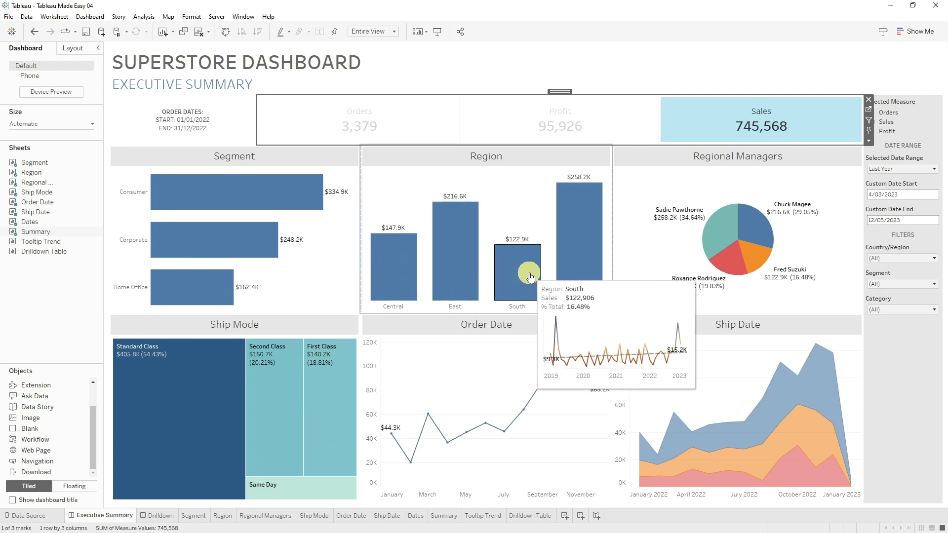
pyautogui.click(393, 283)
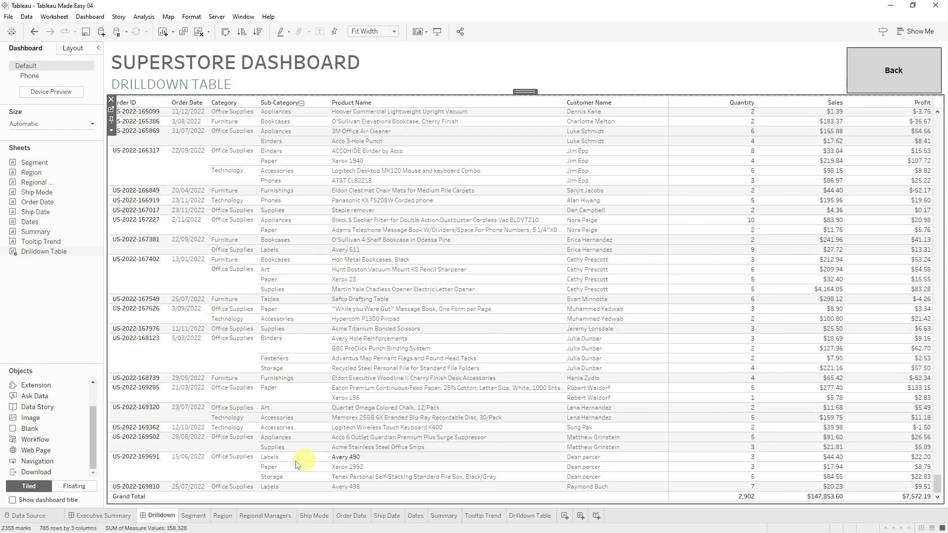
pyautogui.click(103, 515)
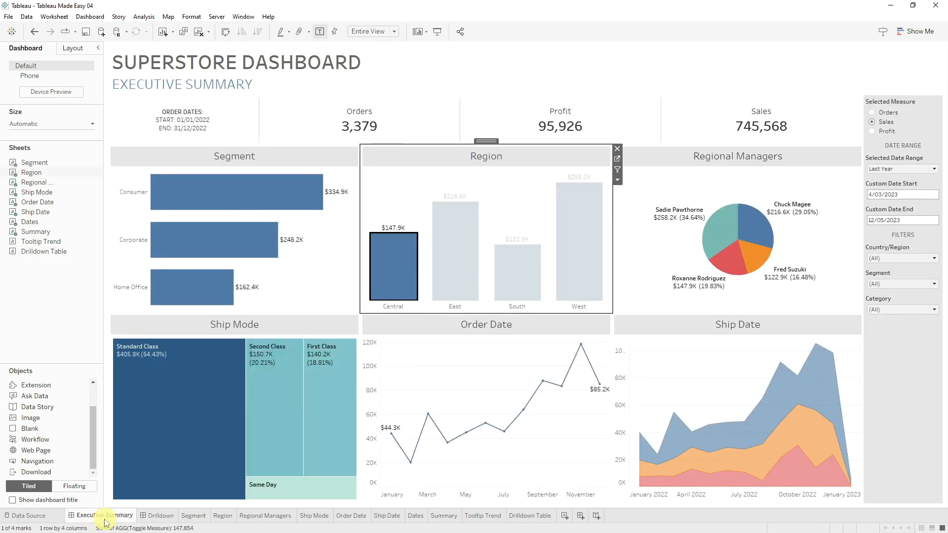
pyautogui.click(394, 277)
pyautogui.click(110, 332)
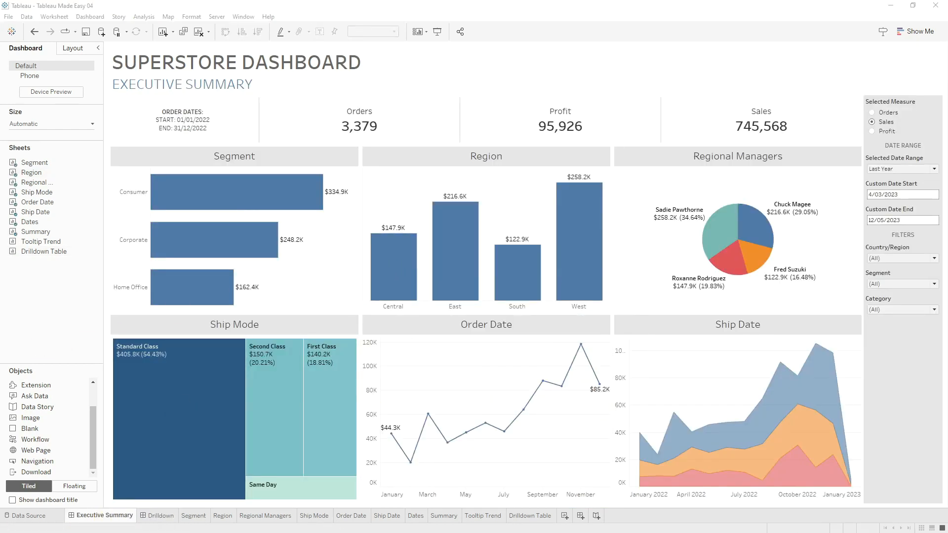